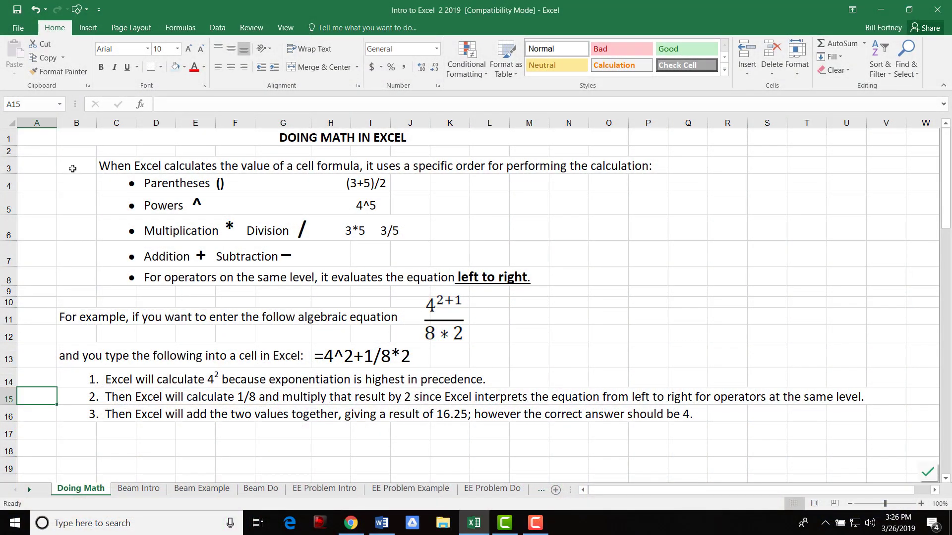
{"action": "left_click", "coordinate": [72, 169]}
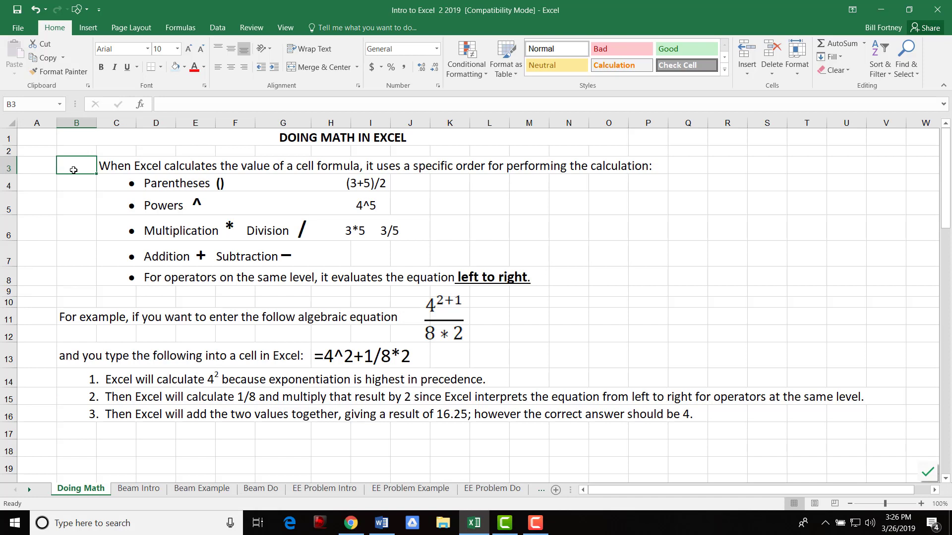
{"action": "left_click", "coordinate": [113, 162]}
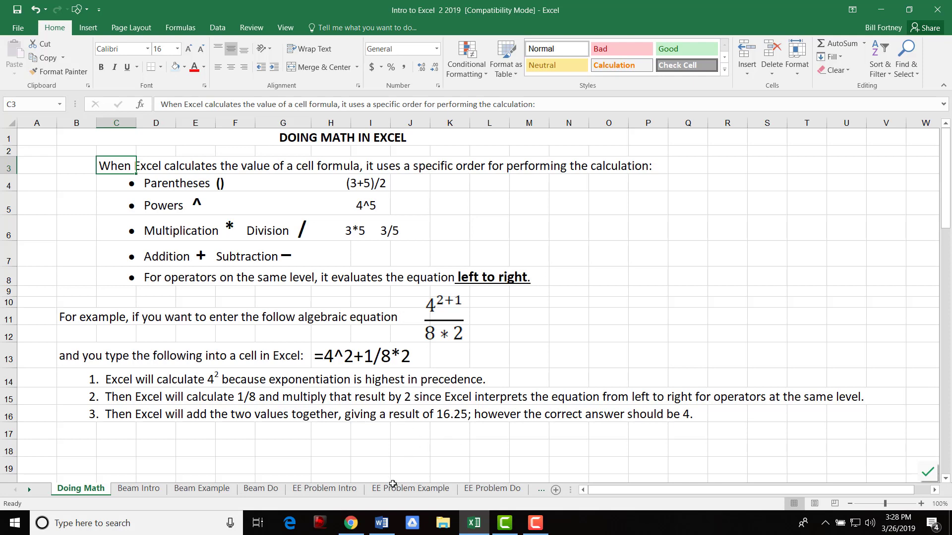
Enter the formula =(4^(2+1))/(8*2) in cell E31 of the Doing Math sheet.
{"action": "scroll", "coordinate": [272, 435], "scroll_direction": "down", "scroll_amount": 2}
{"action": "scroll", "coordinate": [272, 435], "scroll_direction": "down", "scroll_amount": 3}
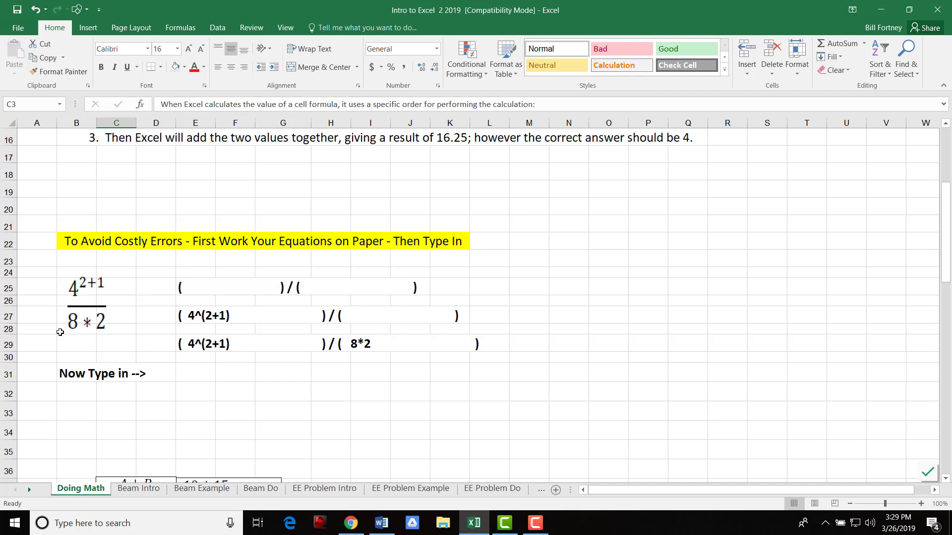
{"action": "left_click", "coordinate": [190, 371]}
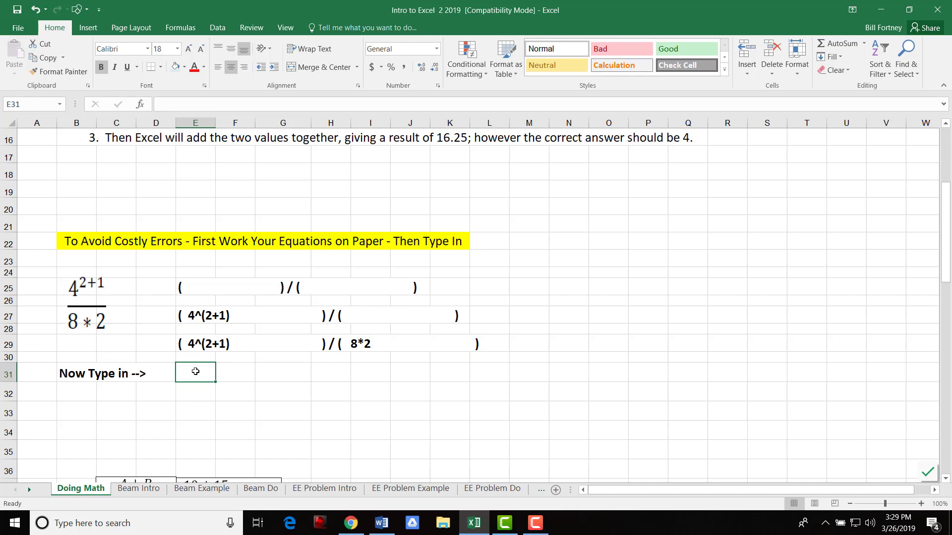
{"action": "type", "text": "="}
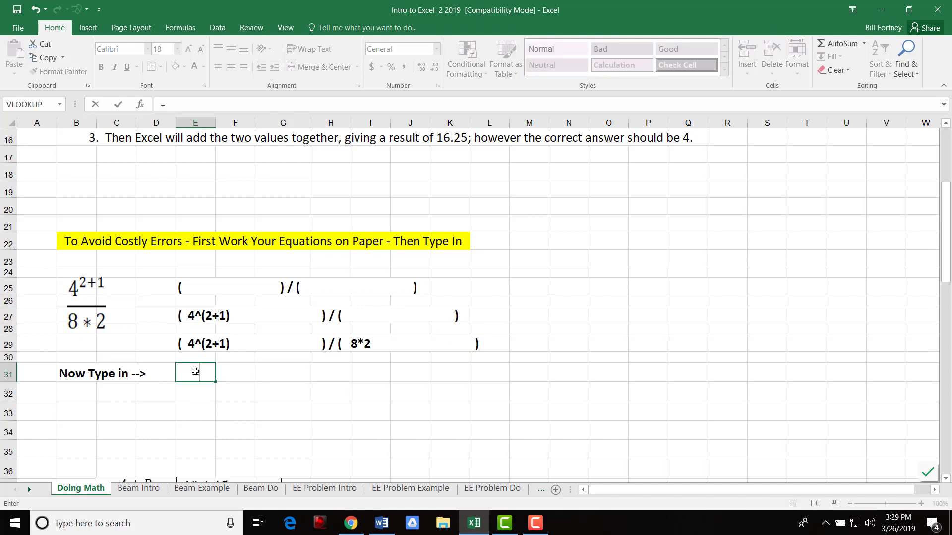
{"action": "type", "text": "(4^(2+1"}
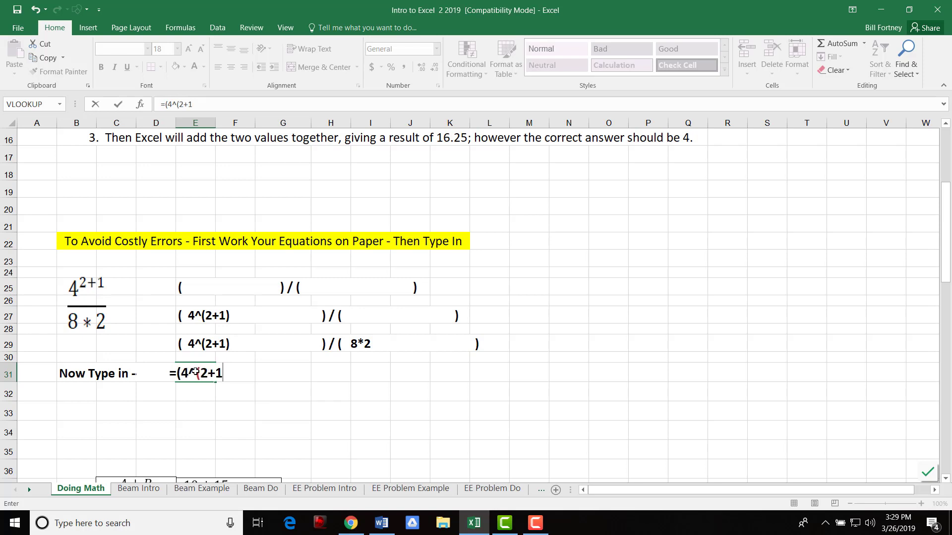
{"action": "type", "text": ")"}
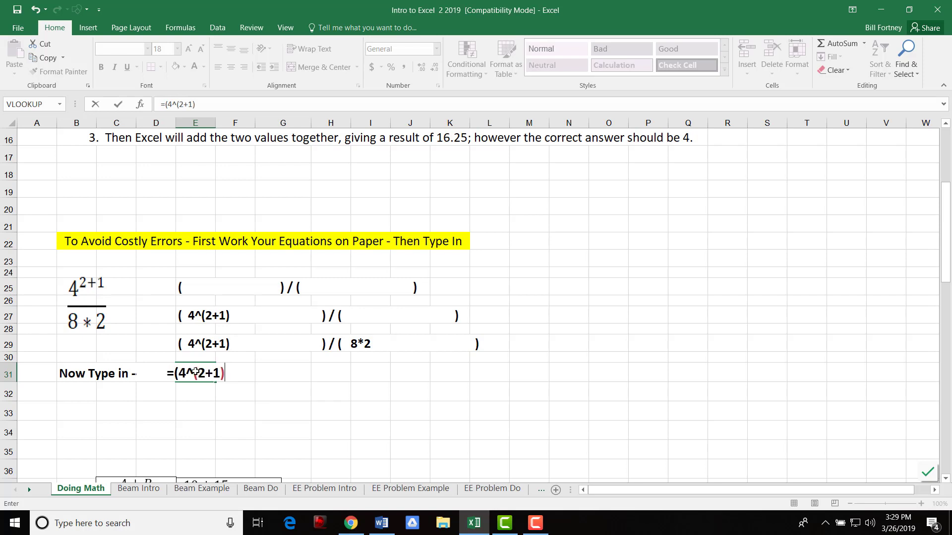
{"action": "type", "text": ")"}
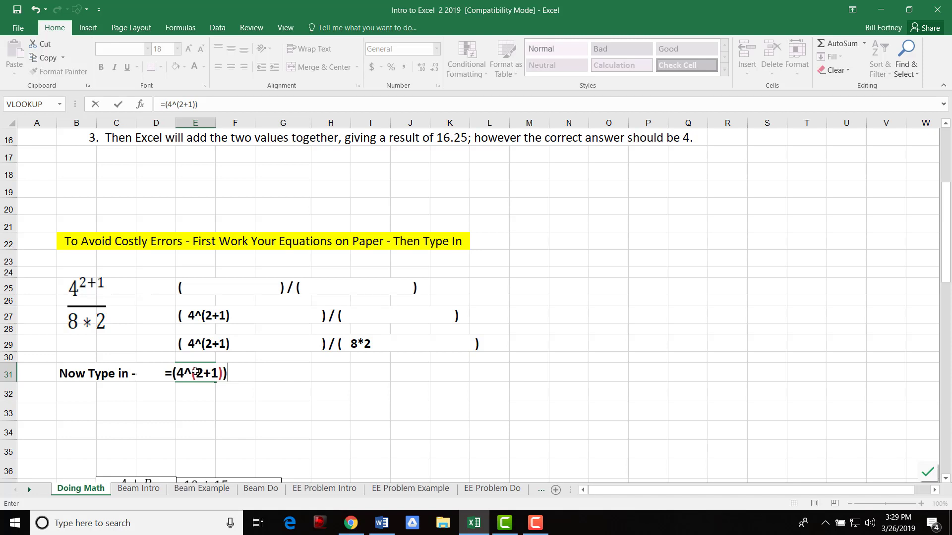
{"action": "type", "text": "/("}
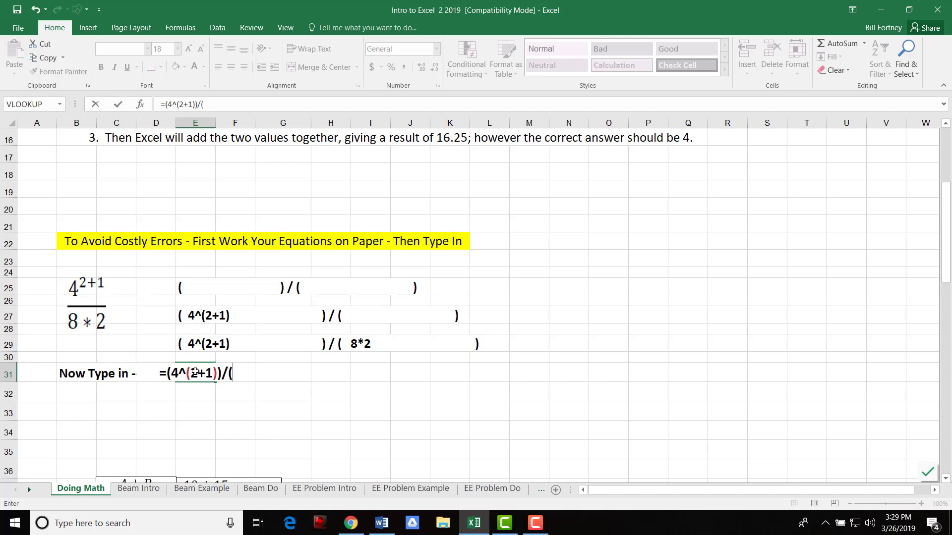
{"action": "type", "text": "8*2)"}
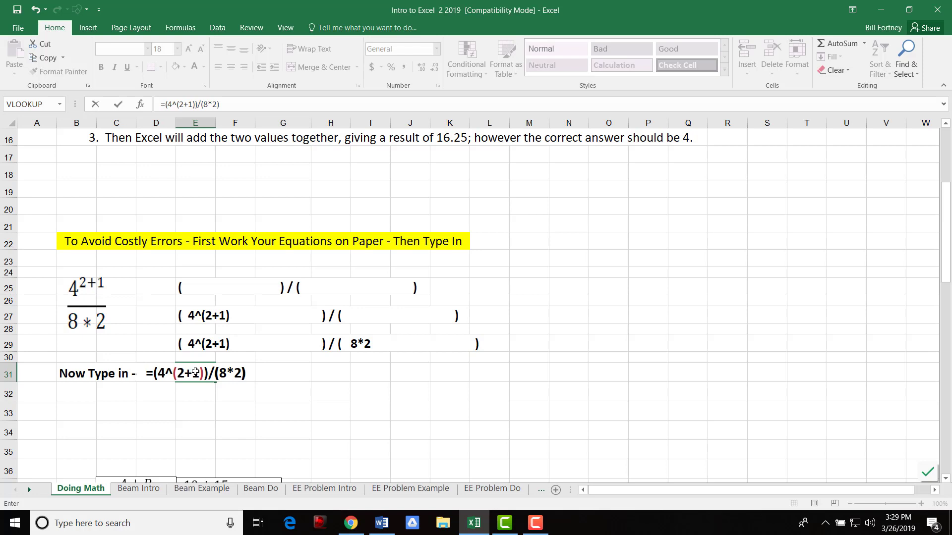
{"action": "key", "text": "Return"}
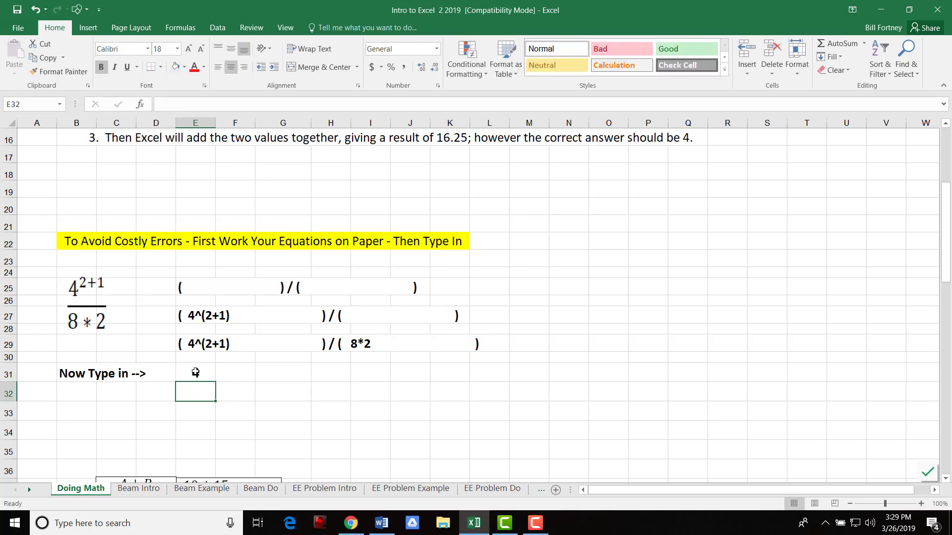
{"action": "left_click", "coordinate": [190, 376]}
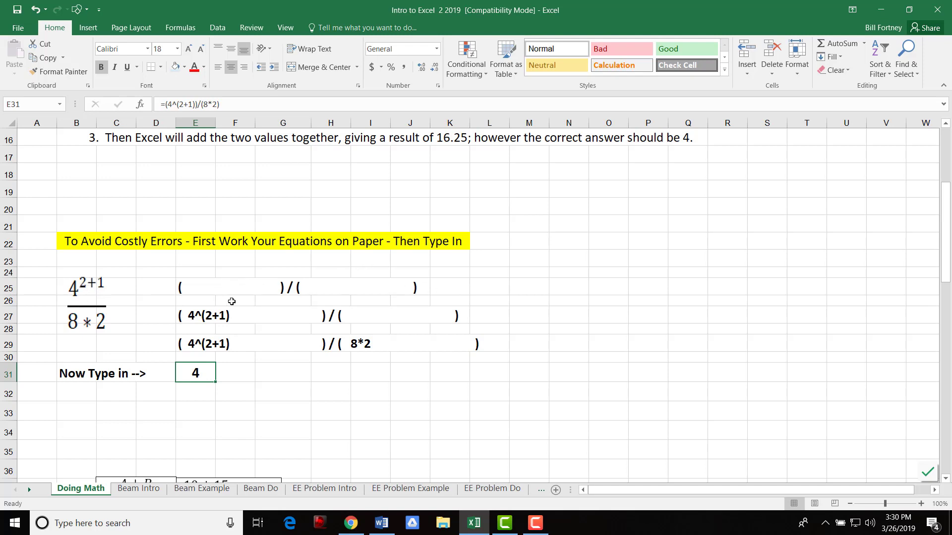
Review the (A+B)/(C+B) example, checking the B and C input cells and the parenthesised formula in cell I53.
{"action": "scroll", "coordinate": [132, 364], "scroll_direction": "down", "scroll_amount": 6}
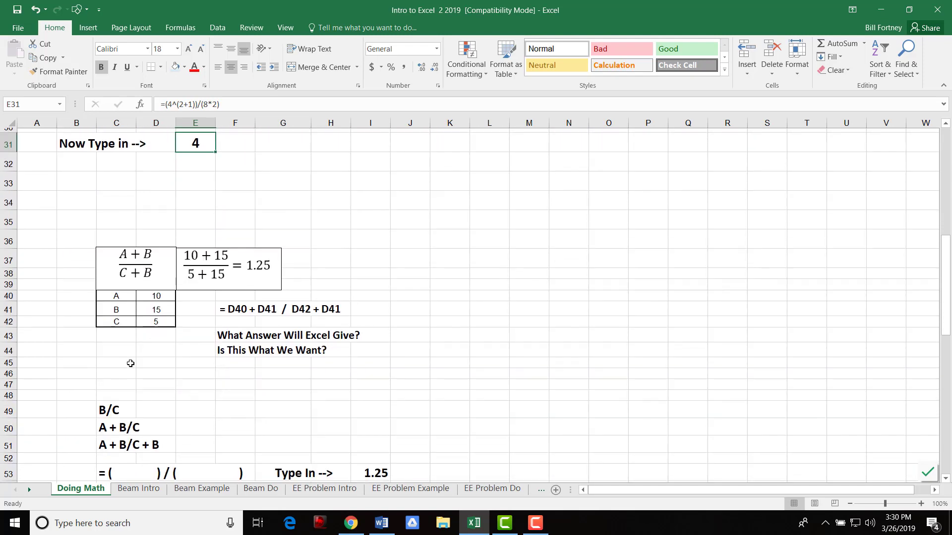
{"action": "scroll", "coordinate": [146, 348], "scroll_direction": "up", "scroll_amount": 3}
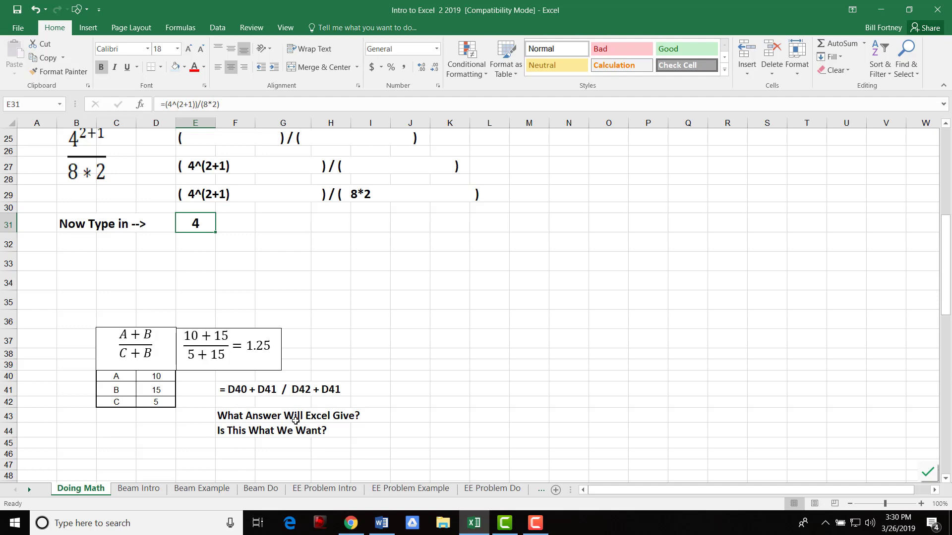
{"action": "scroll", "coordinate": [291, 418], "scroll_direction": "down", "scroll_amount": 3}
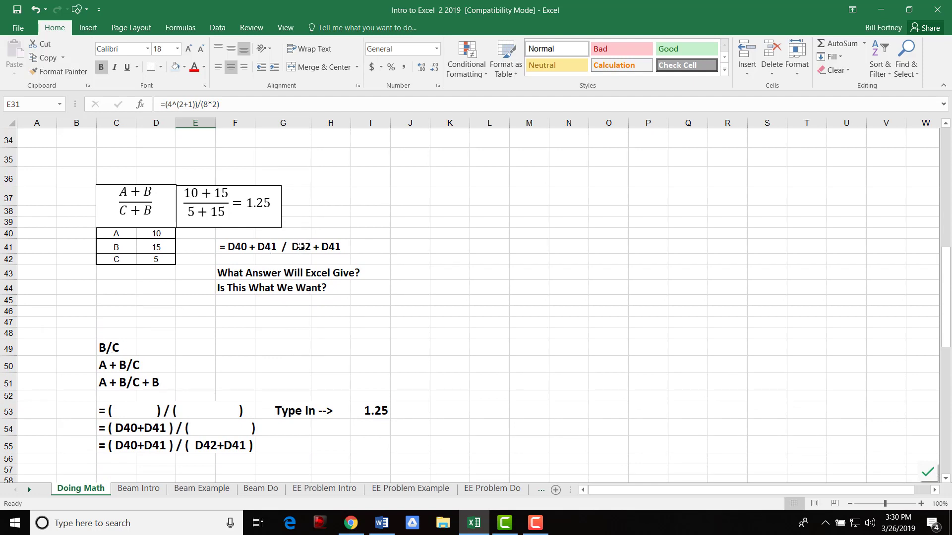
{"action": "left_click", "coordinate": [157, 248]}
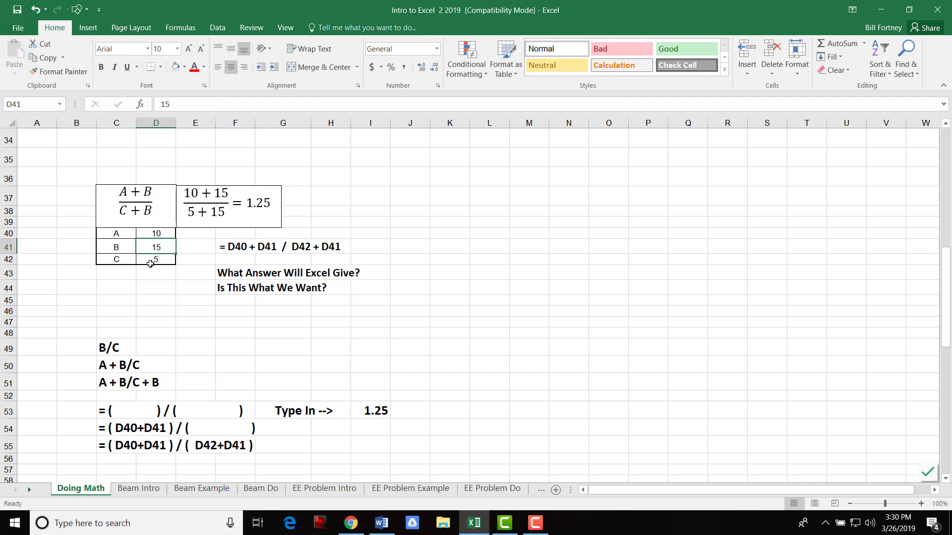
{"action": "left_click", "coordinate": [155, 260]}
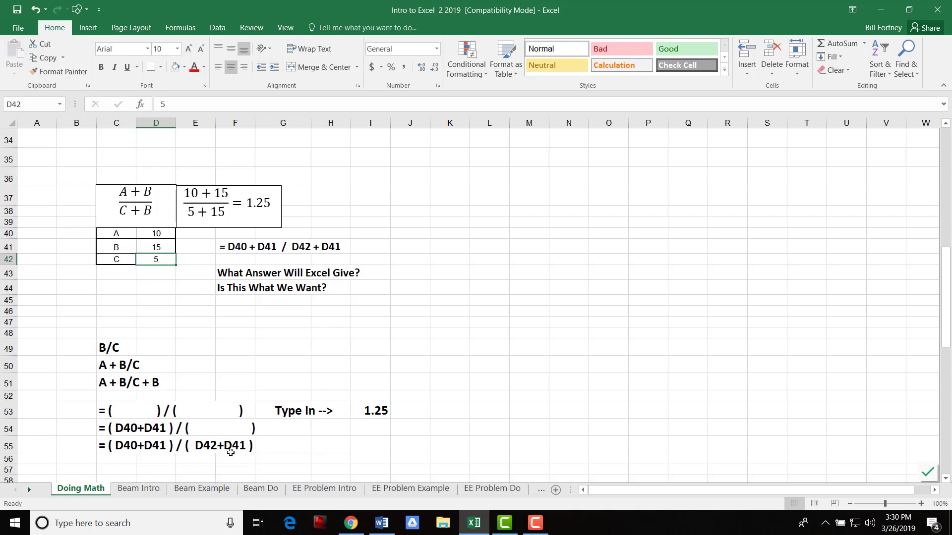
{"action": "left_click", "coordinate": [366, 411]}
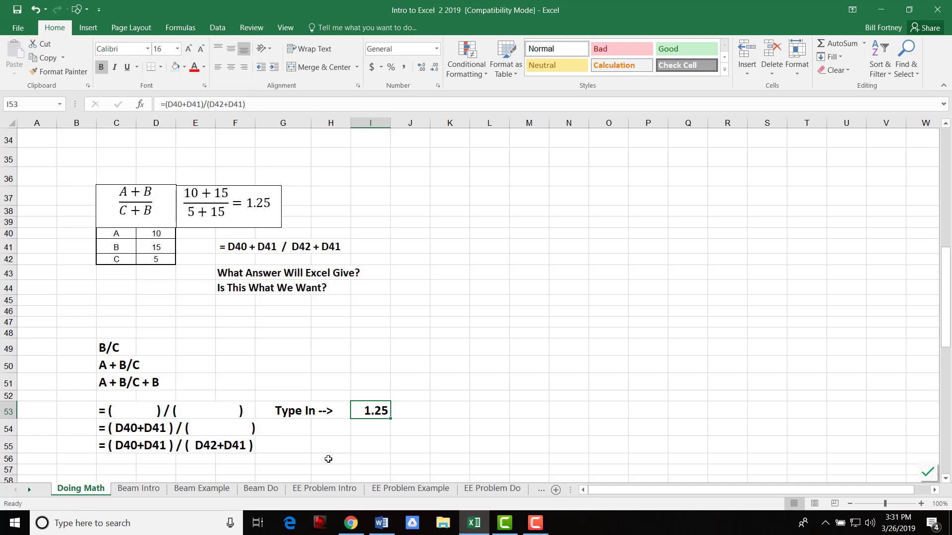
{"action": "left_click", "coordinate": [364, 444]}
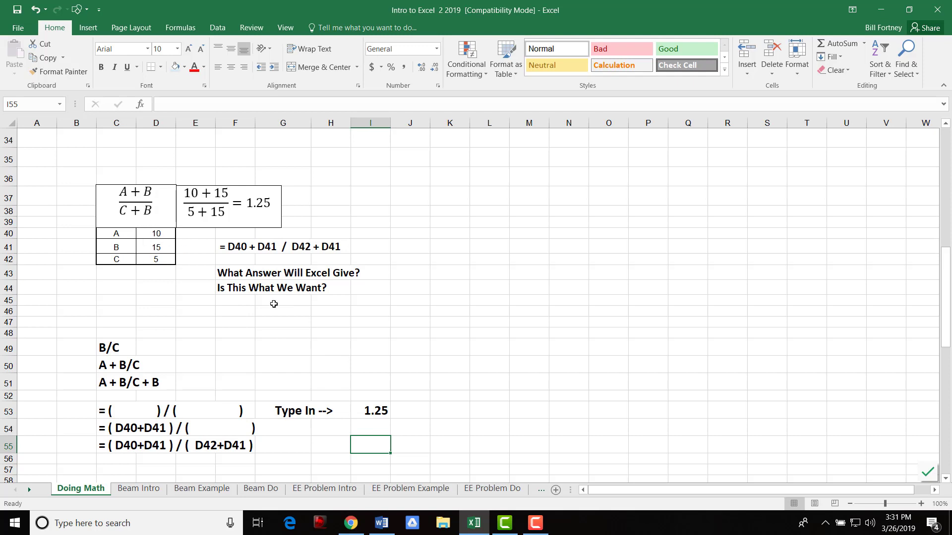
Review the square-root equation example and its step-by-step SQRT formula build-up in rows 78 to 90.
{"action": "scroll", "coordinate": [53, 357], "scroll_direction": "down", "scroll_amount": 6}
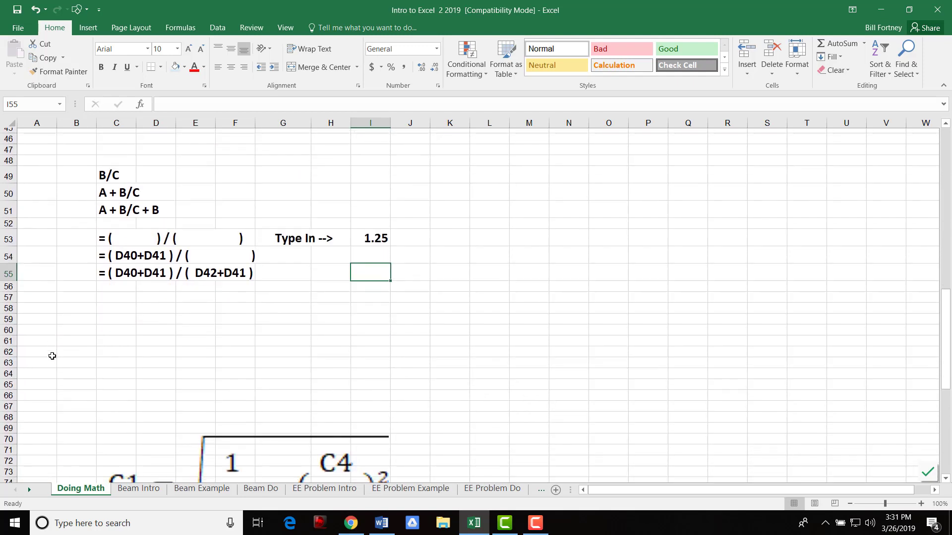
{"action": "scroll", "coordinate": [52, 356], "scroll_direction": "down", "scroll_amount": 1}
{"action": "scroll", "coordinate": [45, 357], "scroll_direction": "down", "scroll_amount": 4}
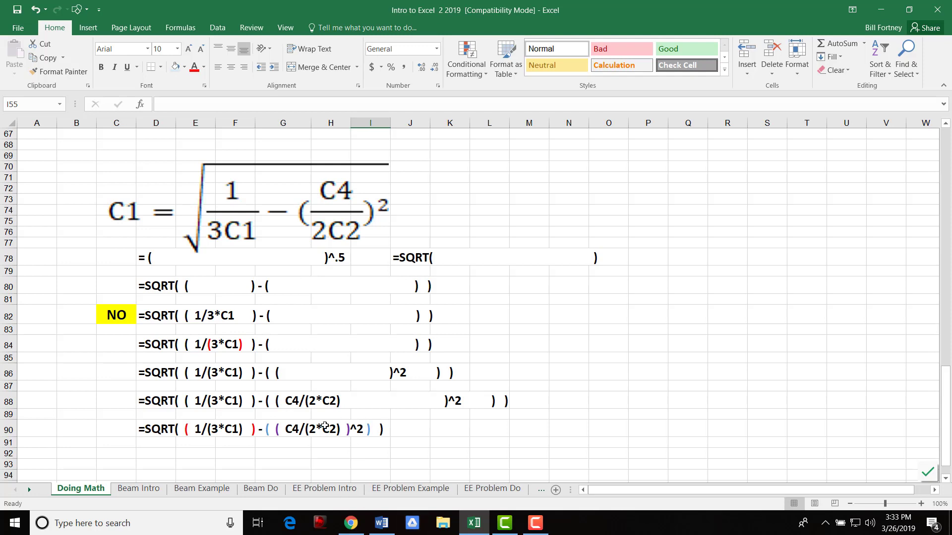
{"action": "left_click", "coordinate": [75, 436]}
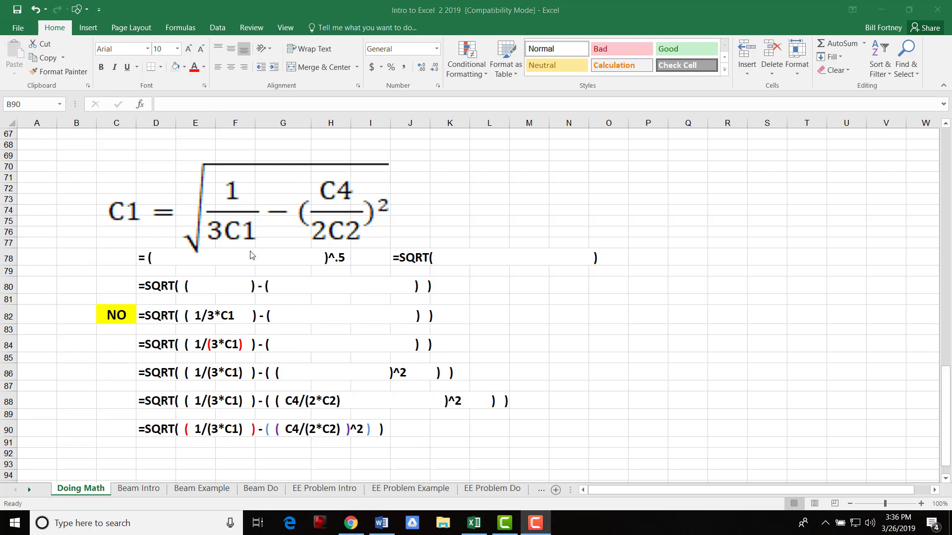
View the Beam Intro sheet and look through the load and deflection table on the Beam Example sheet.
{"action": "left_click", "coordinate": [143, 492]}
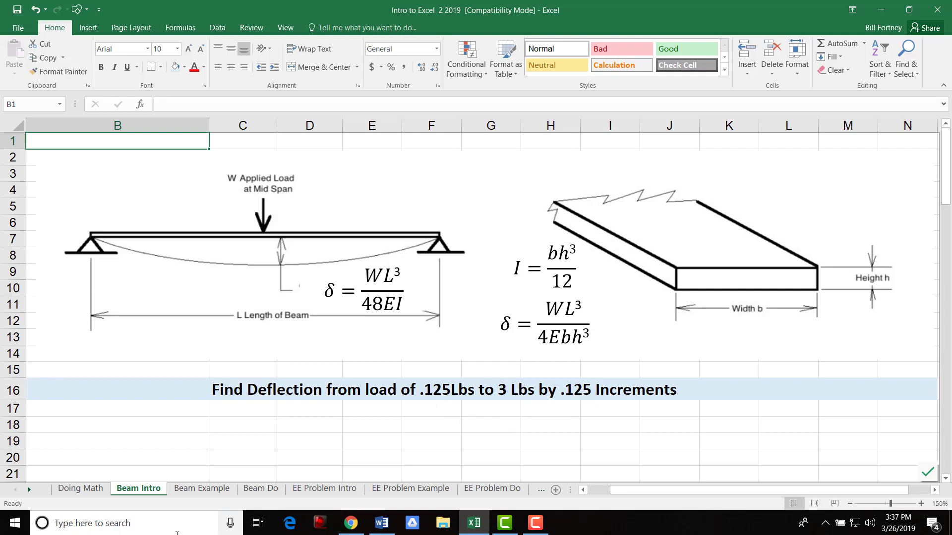
{"action": "left_click", "coordinate": [217, 490]}
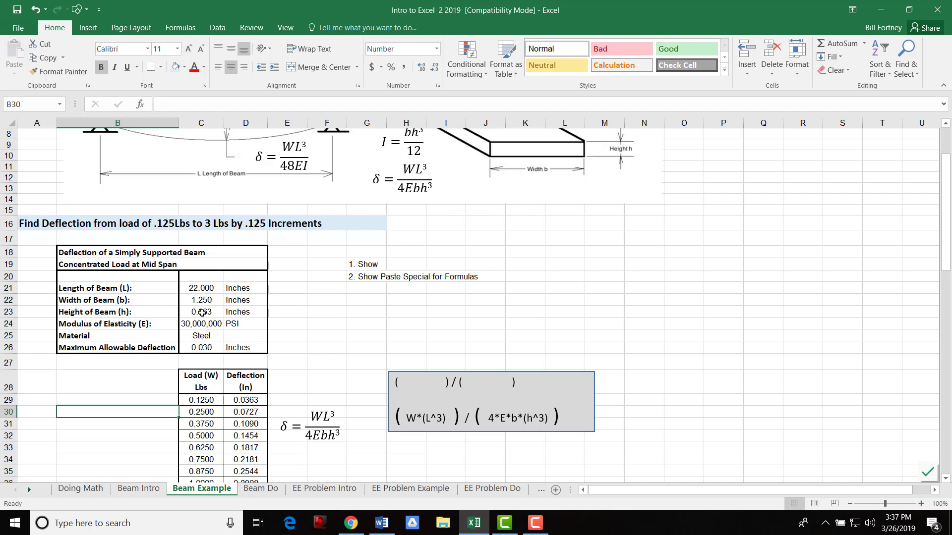
{"action": "scroll", "coordinate": [207, 409], "scroll_direction": "down", "scroll_amount": 2}
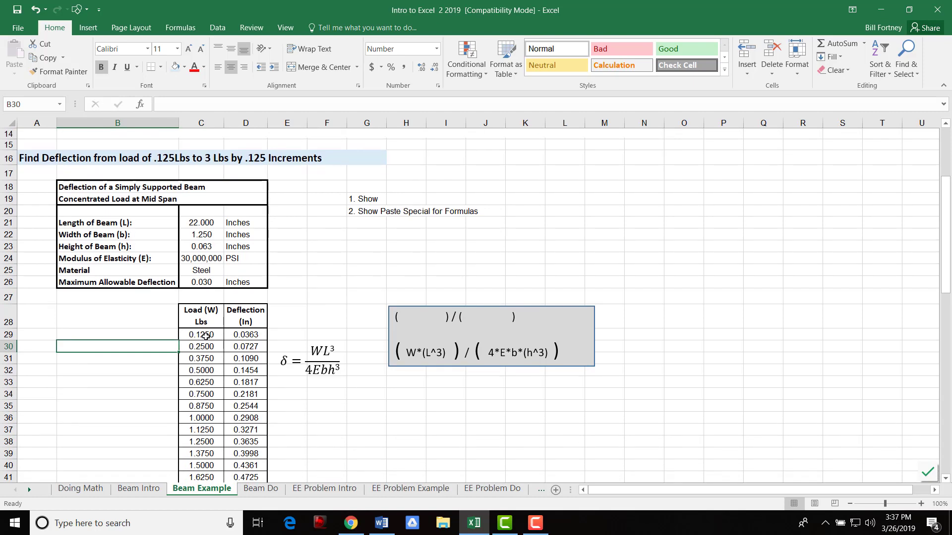
{"action": "scroll", "coordinate": [205, 349], "scroll_direction": "down", "scroll_amount": 1}
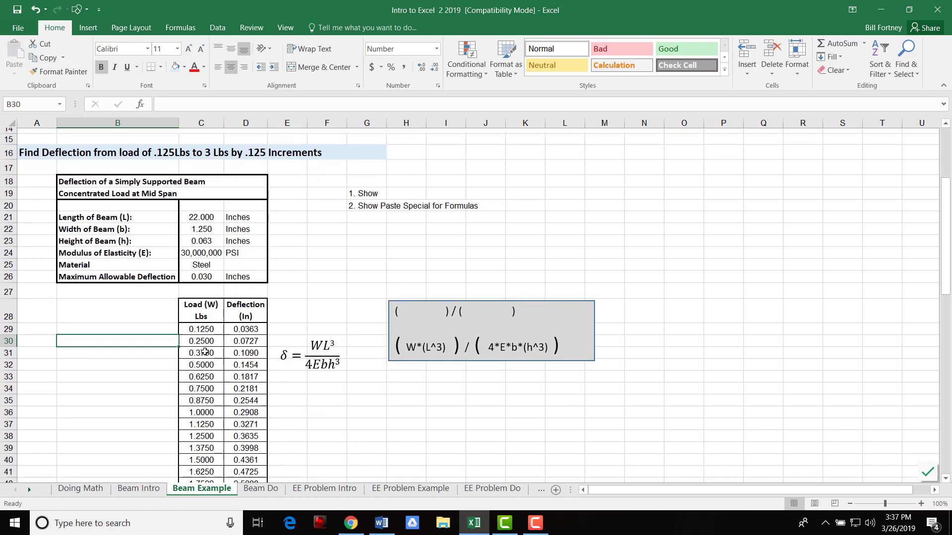
{"action": "scroll", "coordinate": [205, 351], "scroll_direction": "down", "scroll_amount": 6}
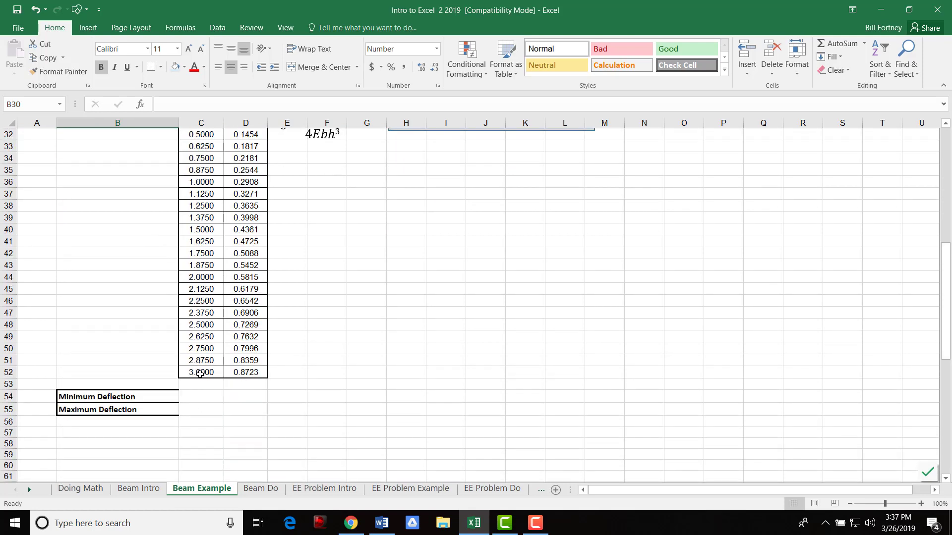
{"action": "scroll", "coordinate": [200, 373], "scroll_direction": "up", "scroll_amount": 6}
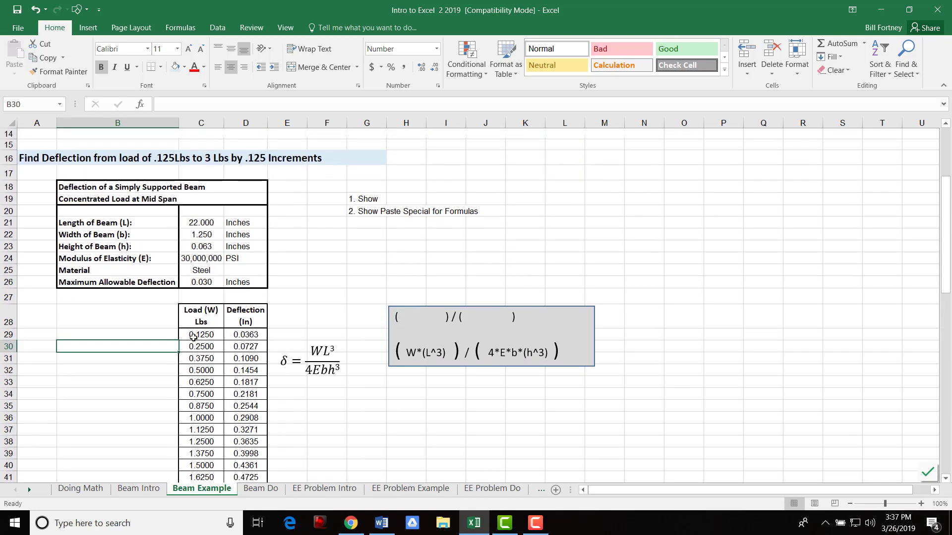
Inspect the formula in the first deflection cell, D29.
{"action": "left_click", "coordinate": [251, 319]}
{"action": "left_click", "coordinate": [246, 336]}
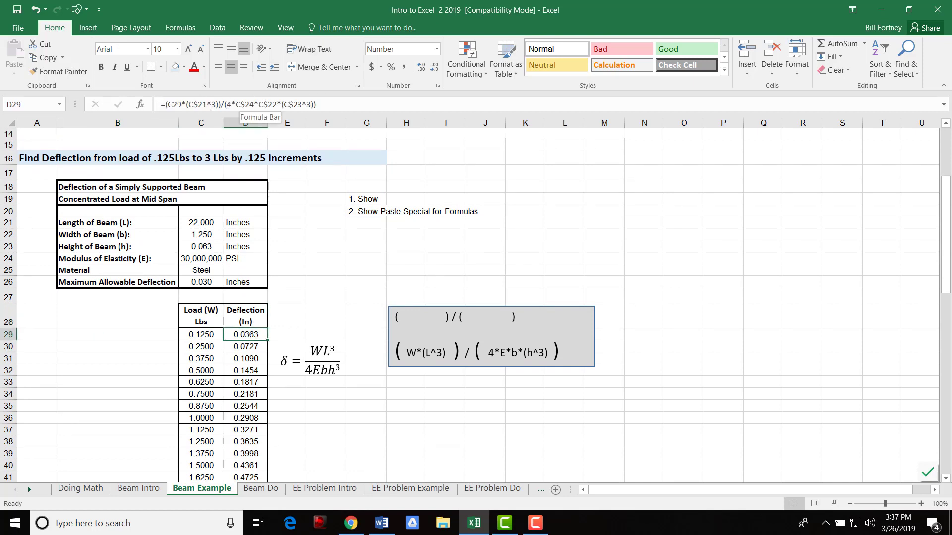
{"action": "left_click", "coordinate": [131, 347]}
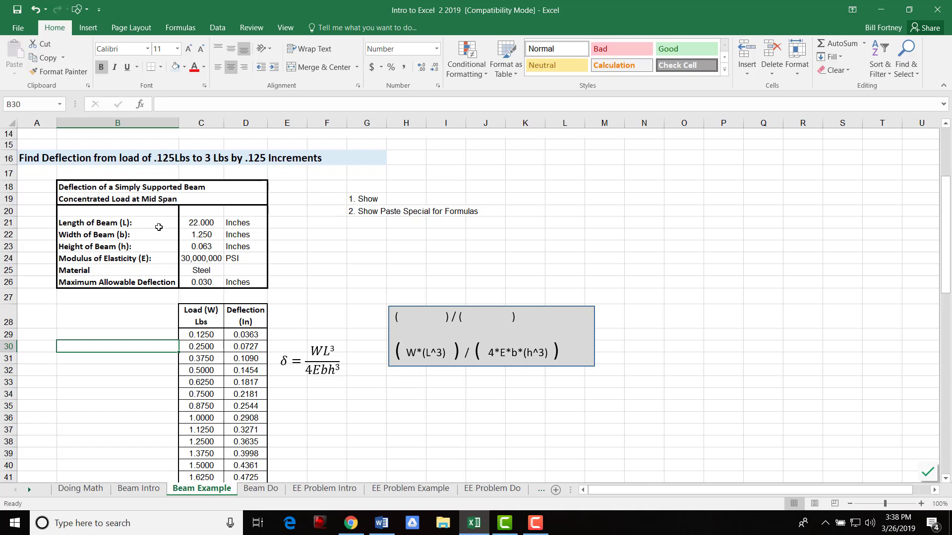
Try a beam length of 10 inches in cell C21, check the deflection table, and undo the change.
{"action": "left_click", "coordinate": [191, 222]}
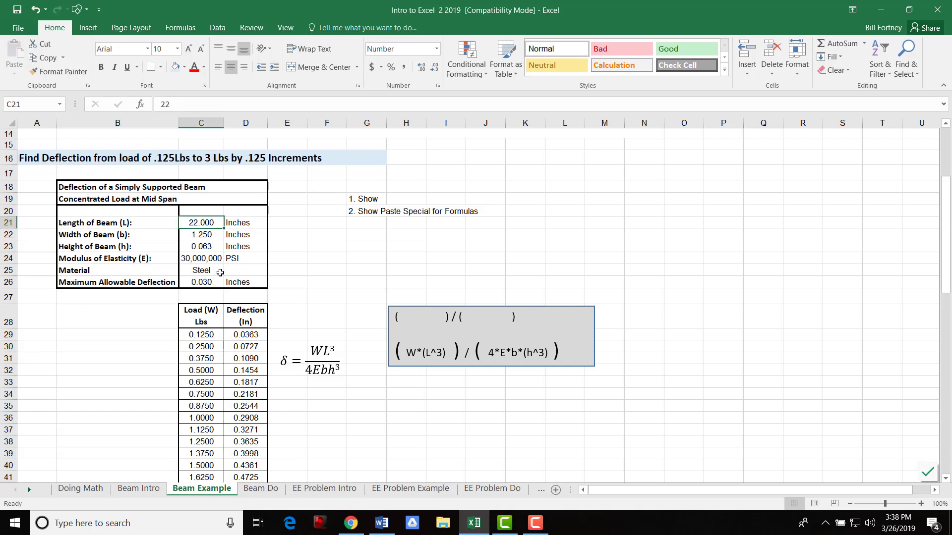
{"action": "type", "text": "1"}
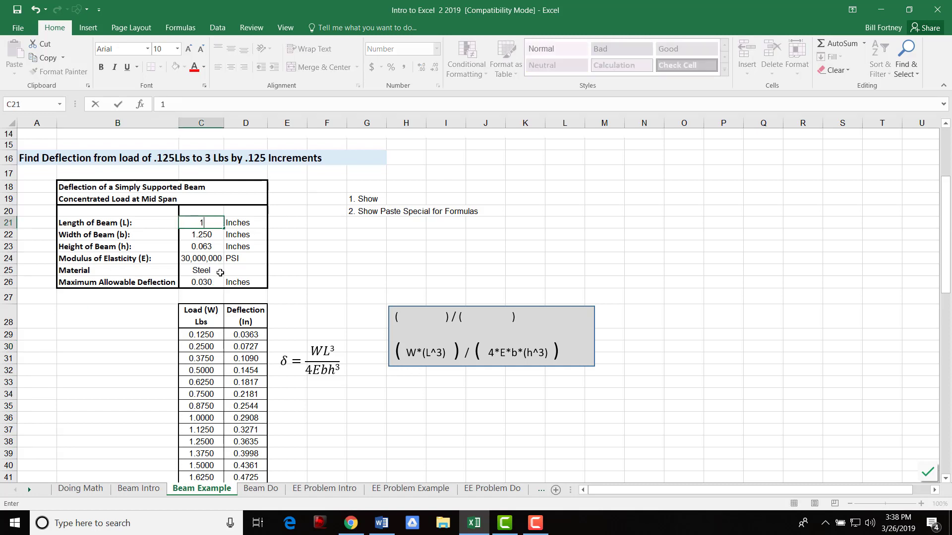
{"action": "type", "text": "0"}
{"action": "key", "text": "ctrl+Return"}
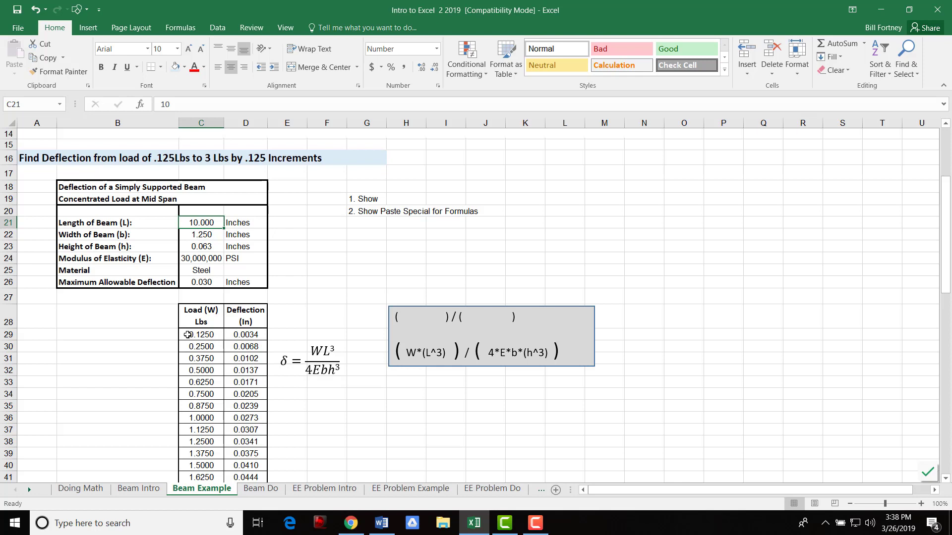
{"action": "scroll", "coordinate": [189, 356], "scroll_direction": "down", "scroll_amount": 1}
{"action": "scroll", "coordinate": [162, 348], "scroll_direction": "up", "scroll_amount": 1}
{"action": "key", "text": "ctrl+z"}
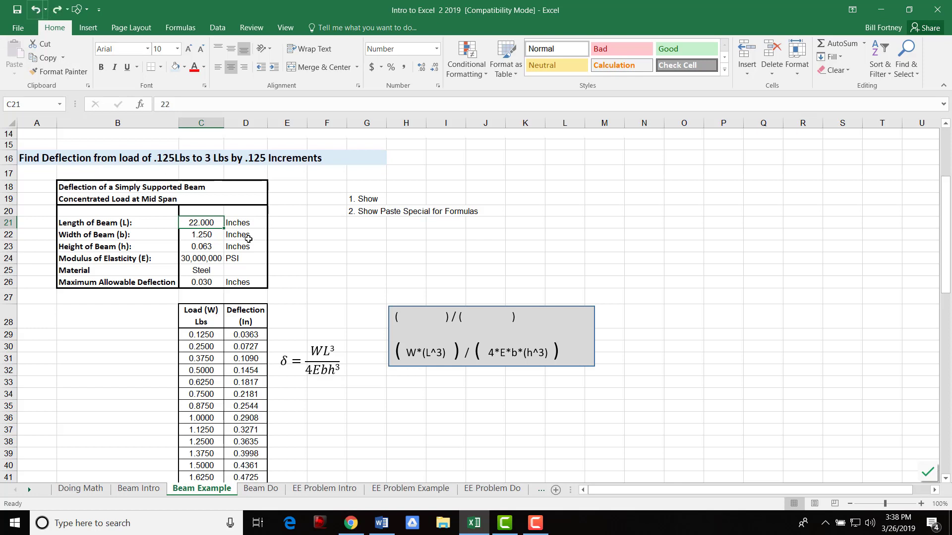
Inspect the deflection formulas in cells D29, D33 and other cells of the deflection column.
{"action": "left_click", "coordinate": [241, 336]}
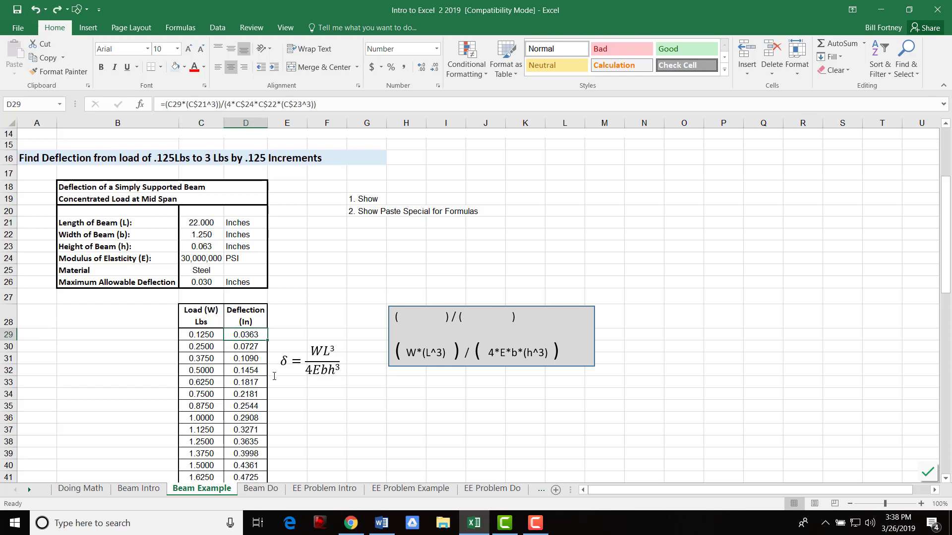
{"action": "left_click", "coordinate": [246, 371]}
{"action": "left_click", "coordinate": [247, 385]}
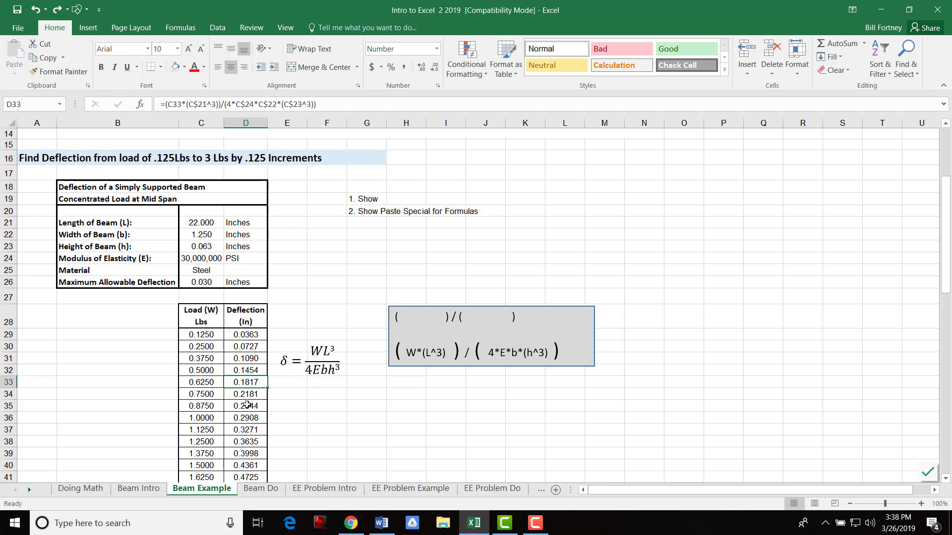
{"action": "left_click", "coordinate": [248, 404]}
Copy the full deflection column, cells D29 to D52.
{"action": "left_click", "coordinate": [242, 336]}
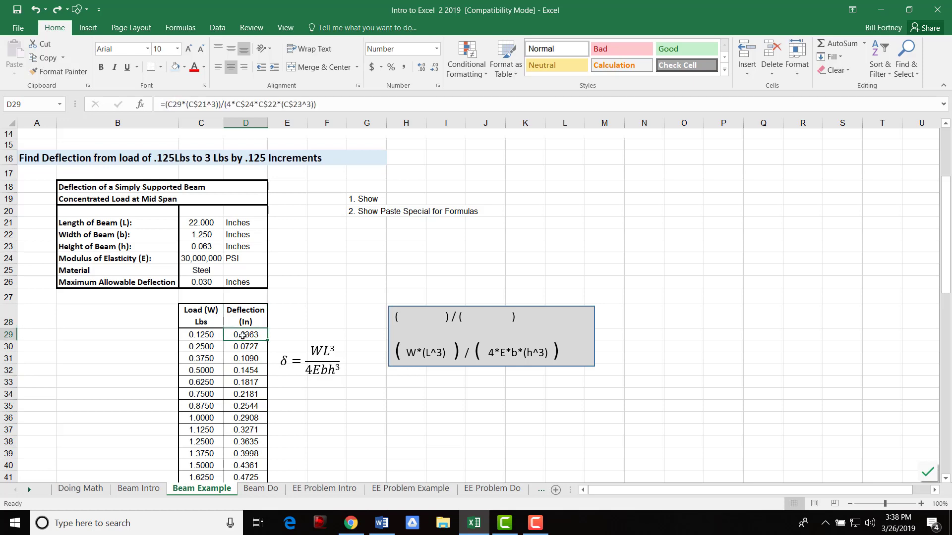
{"action": "key", "text": "shift+Down"}
{"action": "key", "text": "shift+Down"}
{"action": "key", "text": "shift+Down"}
{"action": "key", "text": "shift+Down"}
{"action": "key", "text": "shift+Down"}
{"action": "key", "text": "shift+Down"}
{"action": "key", "text": "shift+Down"}
{"action": "key", "text": "shift+Down"}
{"action": "key", "text": "shift+Down"}
{"action": "key", "text": "shift+Down"}
{"action": "key", "text": "shift+Down"}
{"action": "key", "text": "shift+Down"}
{"action": "key", "text": "shift+Down"}
{"action": "key", "text": "shift+Down"}
{"action": "key", "text": "shift+Down"}
{"action": "key", "text": "shift+Down"}
{"action": "key", "text": "shift+Down"}
{"action": "key", "text": "shift+Down"}
{"action": "key", "text": "shift+Down"}
{"action": "key", "text": "shift+Down"}
{"action": "key", "text": "shift+Down"}
{"action": "key", "text": "shift+Down"}
{"action": "key", "text": "shift+Down"}
{"action": "key", "text": "shift+Down"}
{"action": "key", "text": "shift+Down"}
{"action": "key", "text": "shift+Down"}
{"action": "key", "text": "shift+Down"}
{"action": "key", "text": "shift+Down"}
{"action": "key", "text": "shift+Down"}
{"action": "key", "text": "shift+Down"}
{"action": "key", "text": "shift+Down"}
{"action": "key", "text": "shift+Down"}
{"action": "key", "text": "shift+Up"}
{"action": "key", "text": "shift+Up"}
{"action": "key", "text": "shift+Up"}
{"action": "key", "text": "shift+Up"}
{"action": "key", "text": "shift+Up"}
{"action": "key", "text": "shift+Up"}
{"action": "key", "text": "shift+Up"}
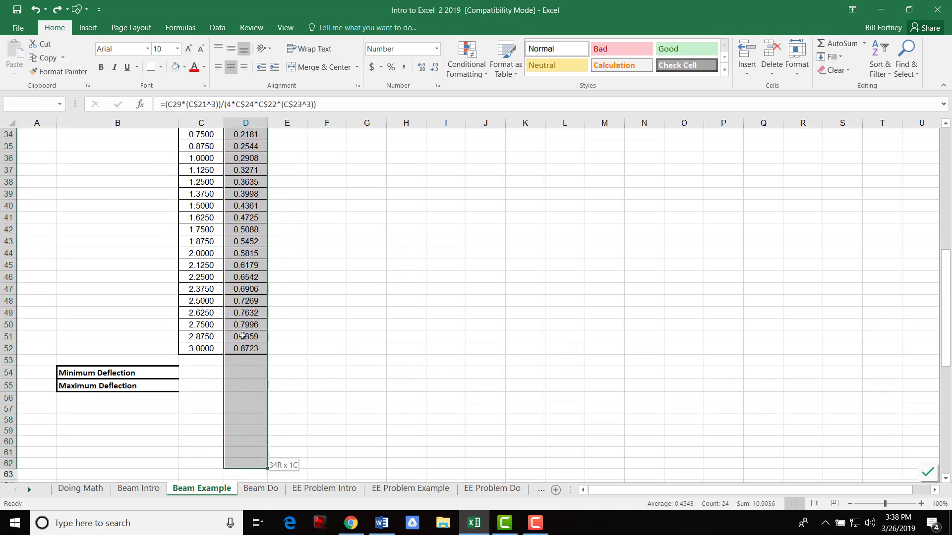
{"action": "key", "text": "shift+Up"}
{"action": "key", "text": "shift+Up"}
{"action": "key", "text": "shift+Up"}
{"action": "key", "text": "shift+Up"}
{"action": "key", "text": "shift+Up"}
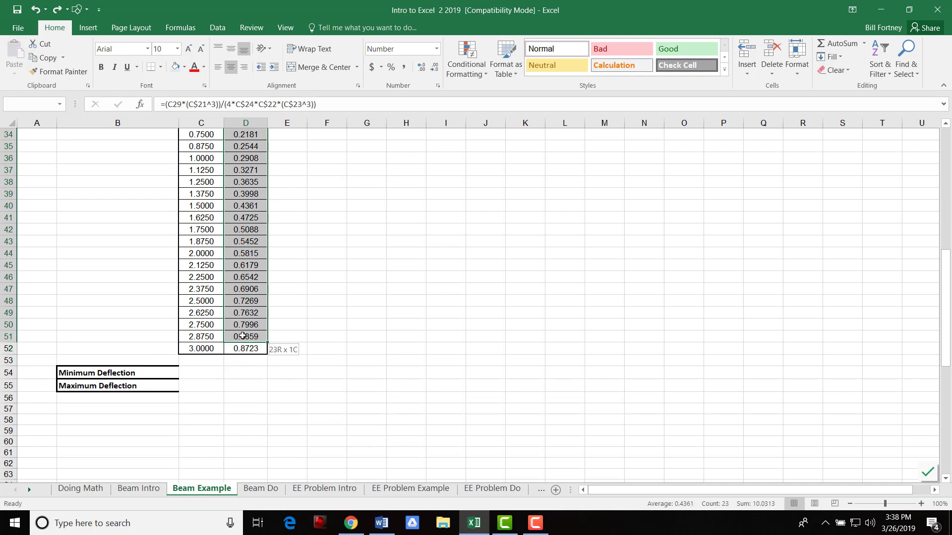
{"action": "key", "text": "shift+Down"}
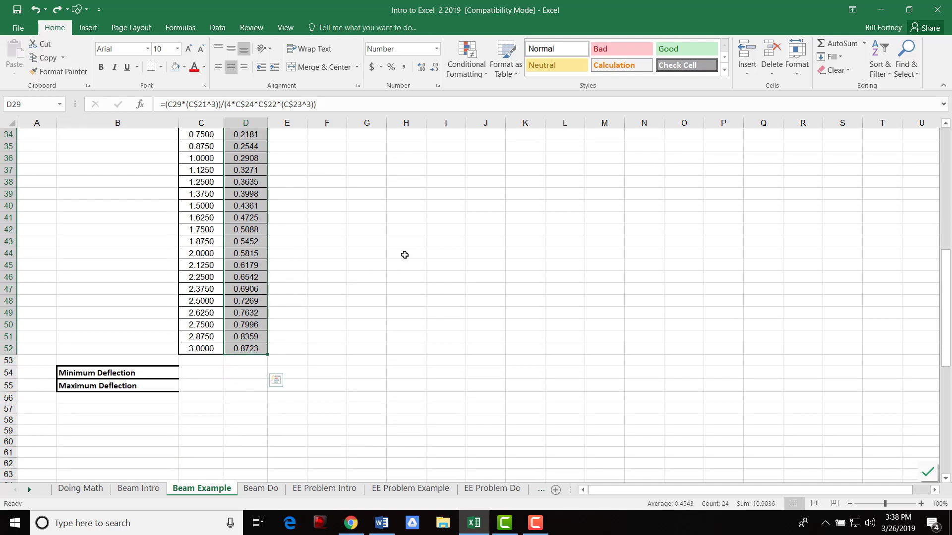
{"action": "scroll", "coordinate": [405, 255], "scroll_direction": "up", "scroll_amount": 2}
{"action": "scroll", "coordinate": [405, 254], "scroll_direction": "up", "scroll_amount": 2}
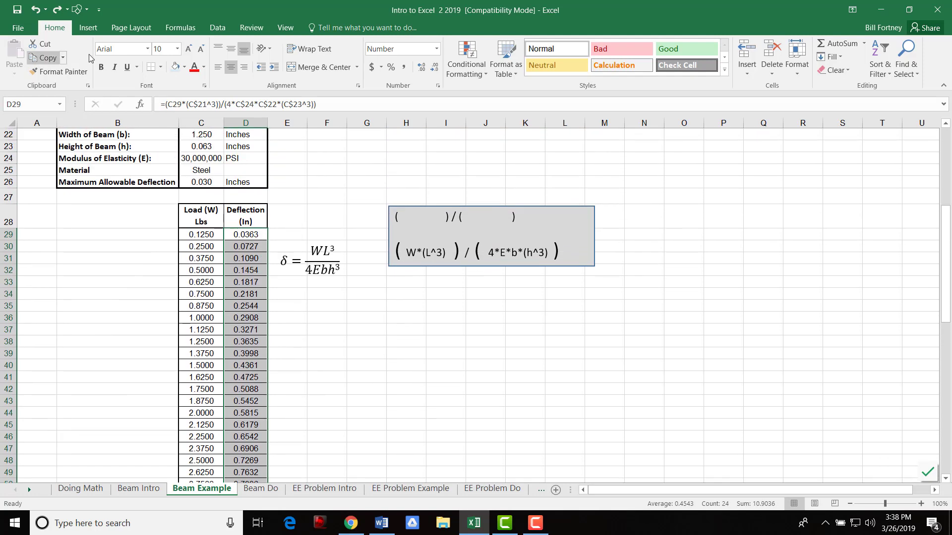
{"action": "left_click", "coordinate": [47, 61]}
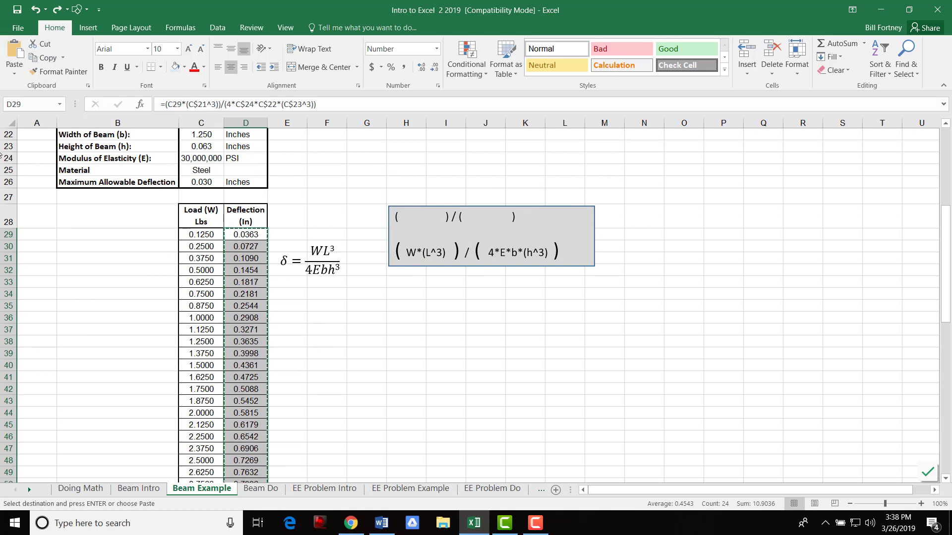
Paste the copied deflection cells back over themselves as values only, using Paste Special.
{"action": "left_click", "coordinate": [14, 73]}
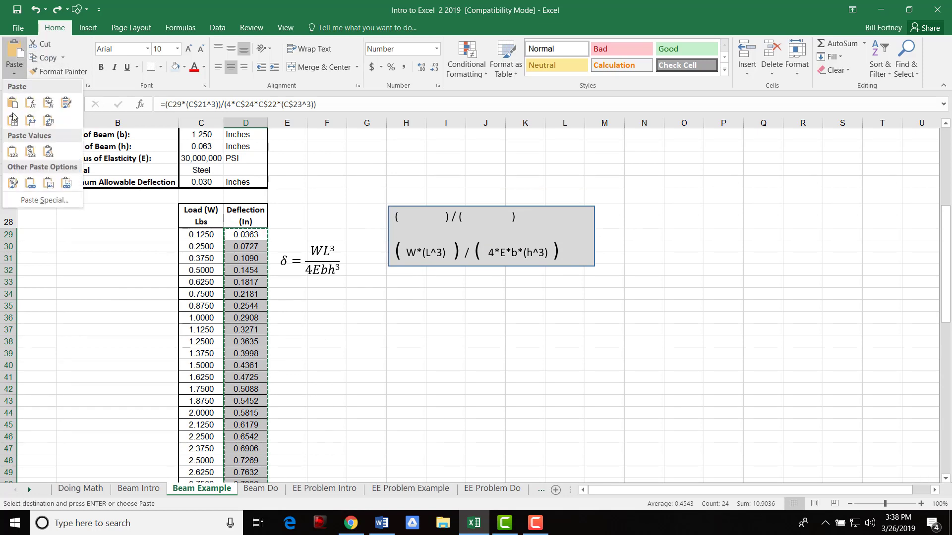
{"action": "left_click", "coordinate": [55, 201]}
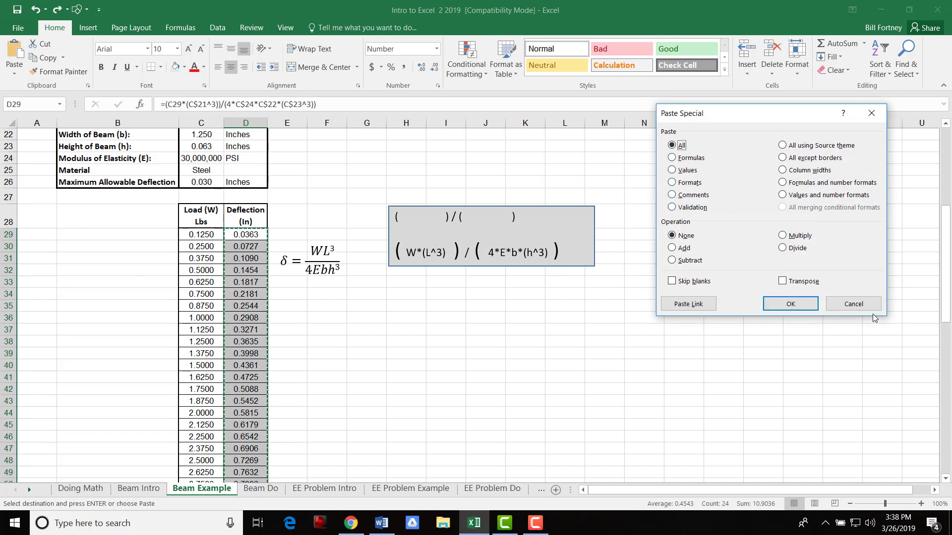
{"action": "left_click", "coordinate": [672, 170]}
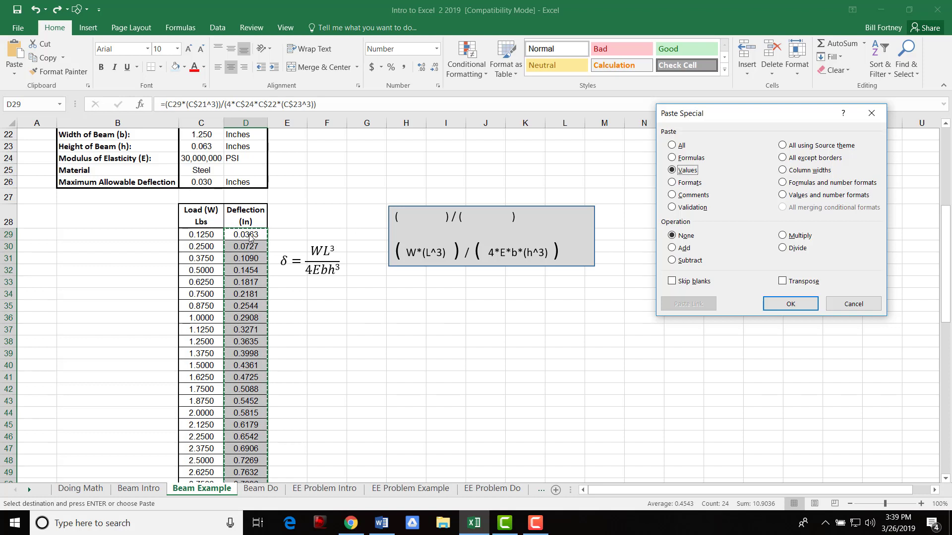
{"action": "left_click", "coordinate": [789, 303]}
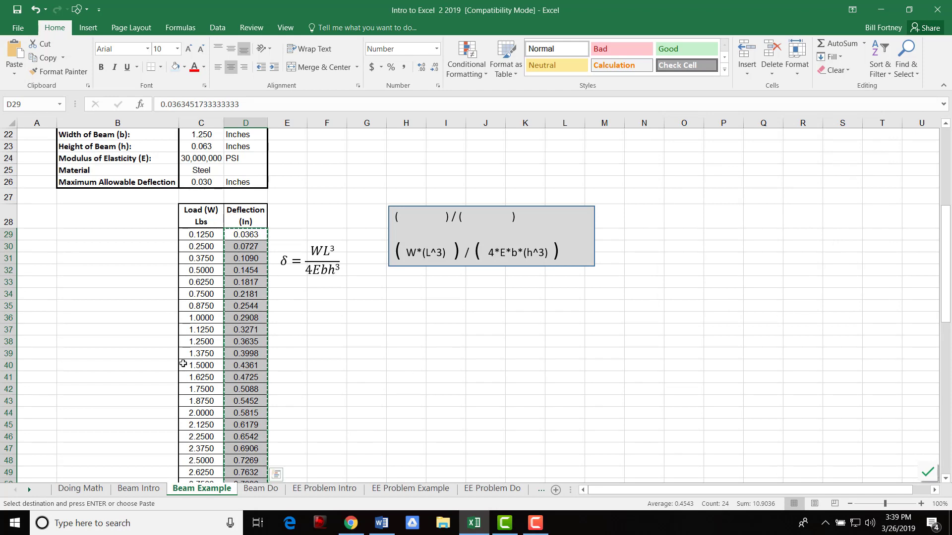
Check the contents of deflection cells D29, D30 and D31 for values instead of formulas.
{"action": "left_click", "coordinate": [250, 259]}
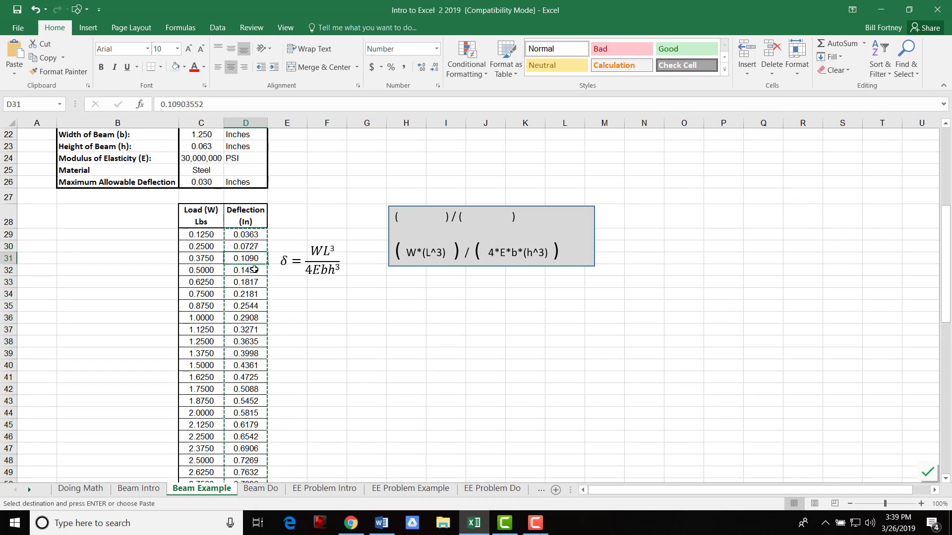
{"action": "left_click", "coordinate": [251, 236]}
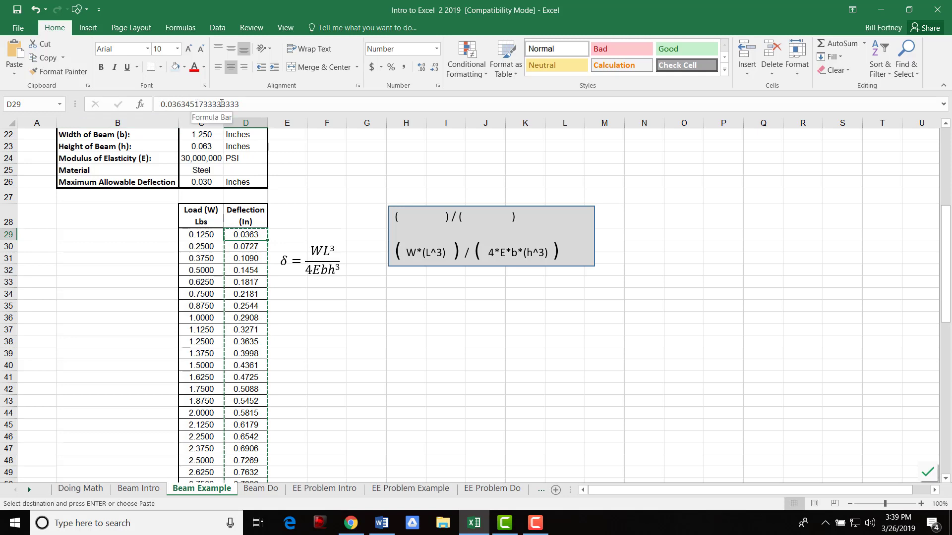
{"action": "left_click", "coordinate": [247, 258]}
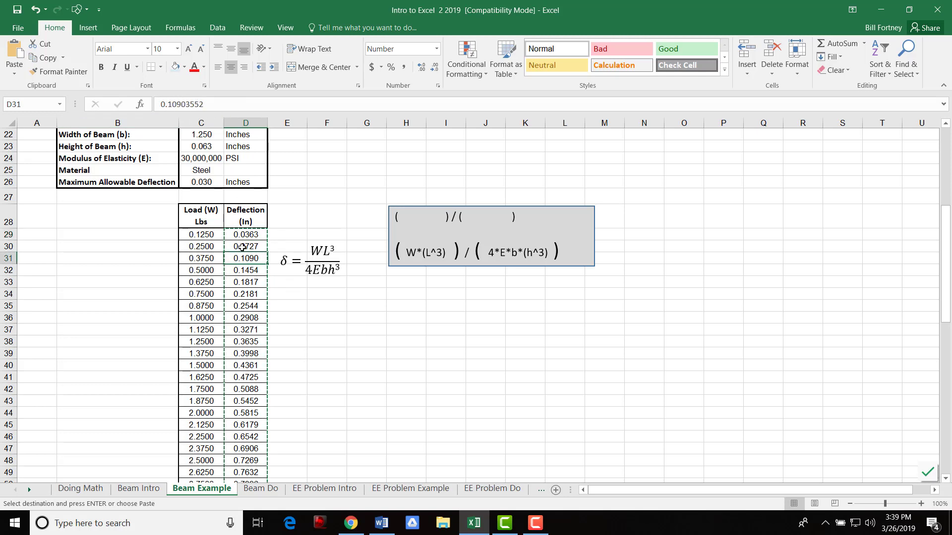
{"action": "left_click", "coordinate": [242, 234]}
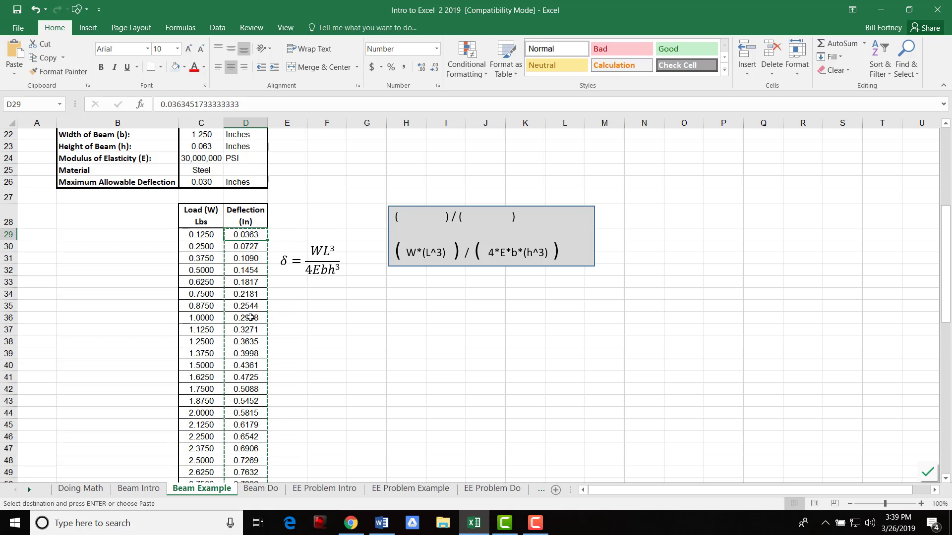
{"action": "left_click", "coordinate": [246, 246]}
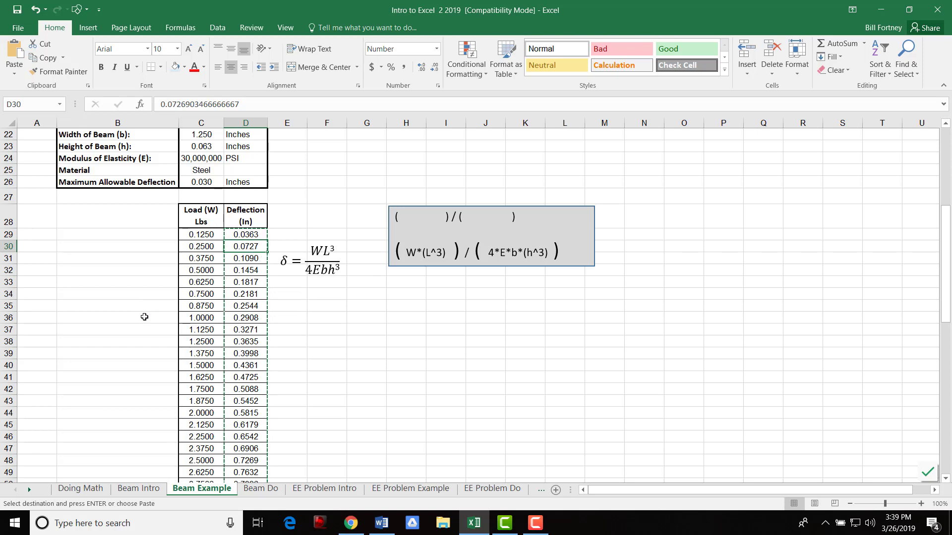
On the Beam Do sheet, enter the first load of .125 in cell C29.
{"action": "left_click", "coordinate": [260, 488]}
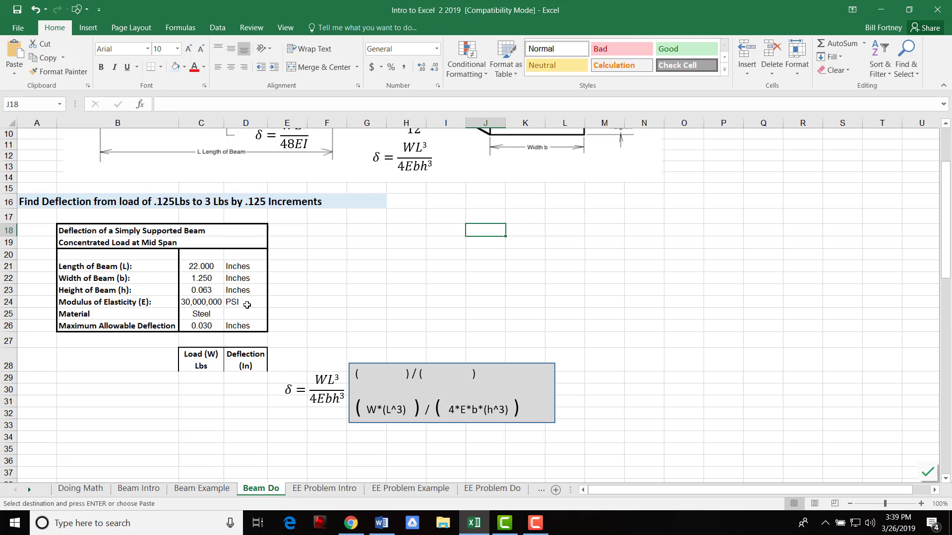
{"action": "left_click", "coordinate": [200, 378]}
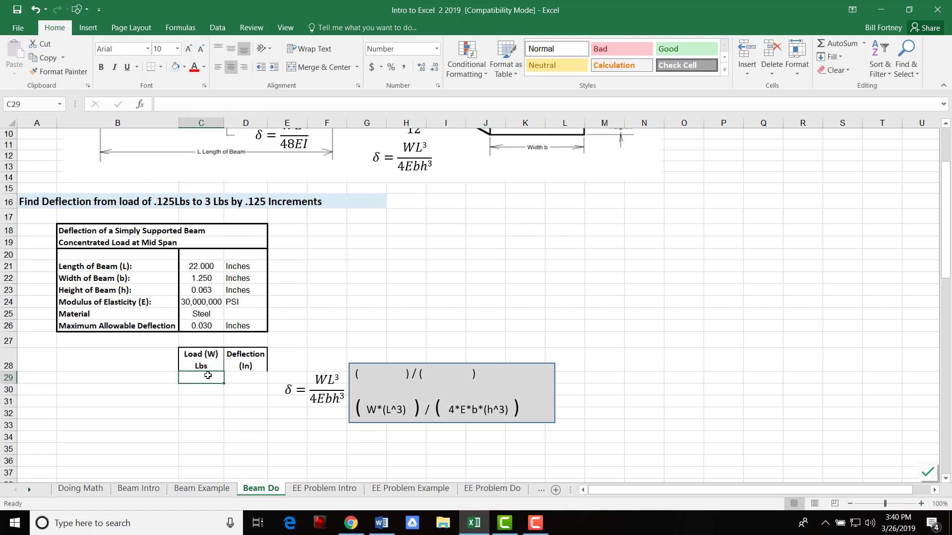
{"action": "type", "text": ".125"}
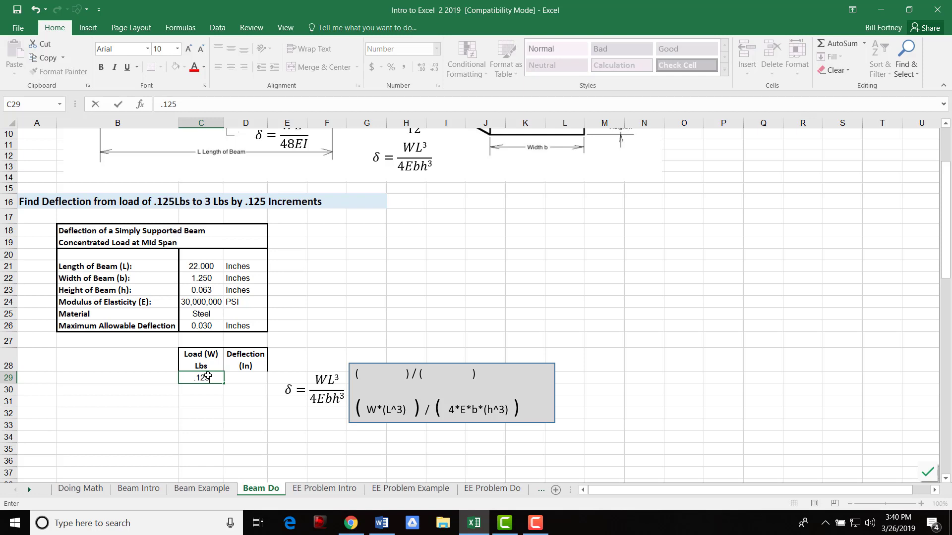
{"action": "key", "text": "Return"}
Enter .25 as the second load in cell C30, then clear that cell.
{"action": "type", "text": ".25"}
{"action": "key", "text": "Return"}
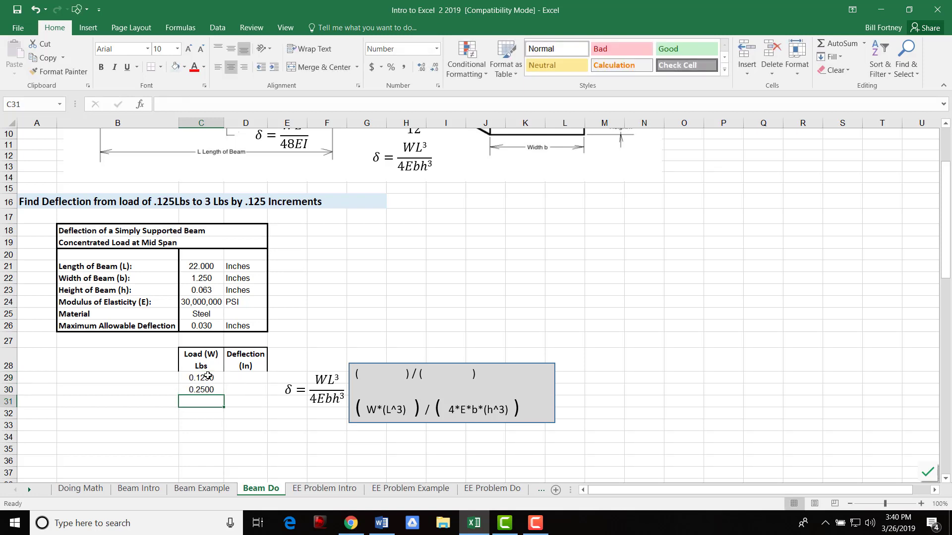
{"action": "key", "text": "Up"}
{"action": "key", "text": "Delete"}
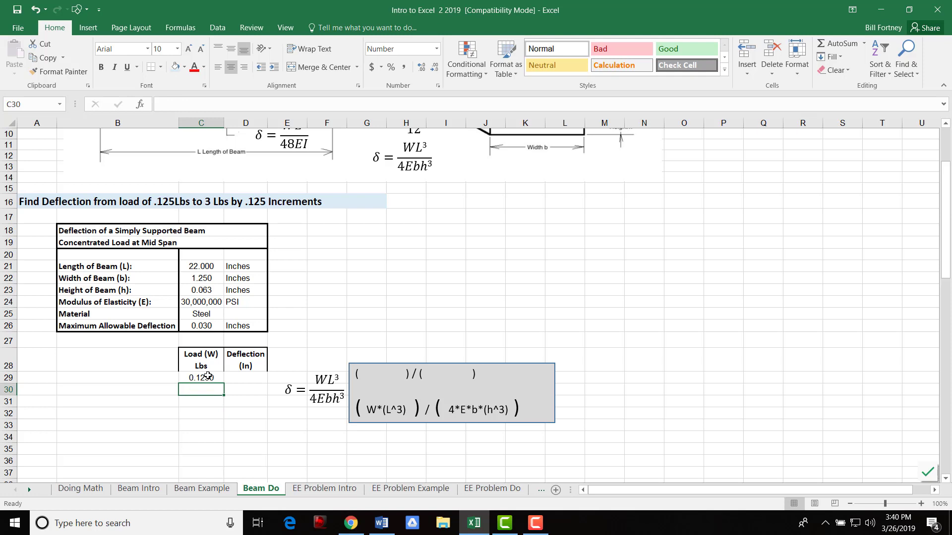
Fill the load column down from C29 with a linear series in columns, step value .125 and stop value 3.
{"action": "key", "text": "Up"}
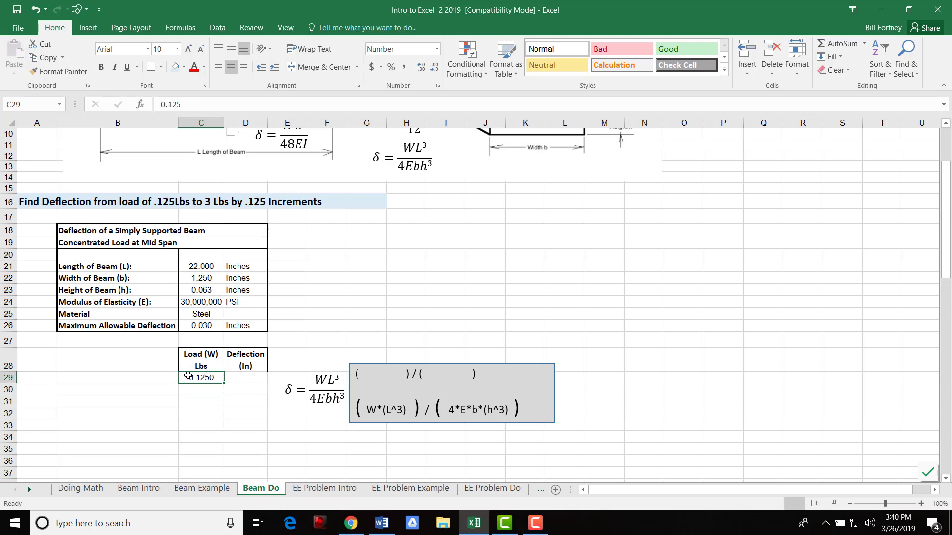
{"action": "left_click", "coordinate": [841, 57]}
{"action": "left_click", "coordinate": [841, 148]}
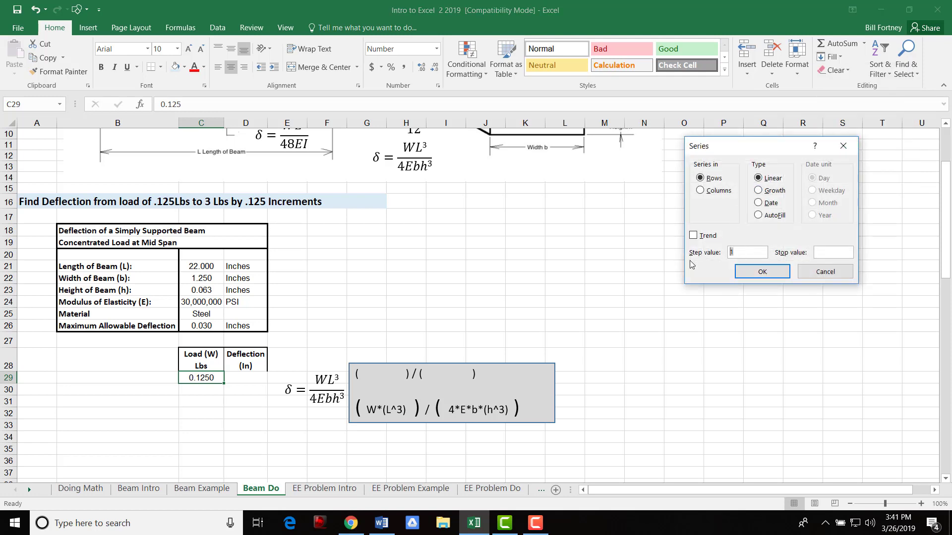
{"action": "type", "text": ".125"}
{"action": "left_click", "coordinate": [819, 254]}
{"action": "type", "text": "3"}
{"action": "left_click", "coordinate": [700, 191]}
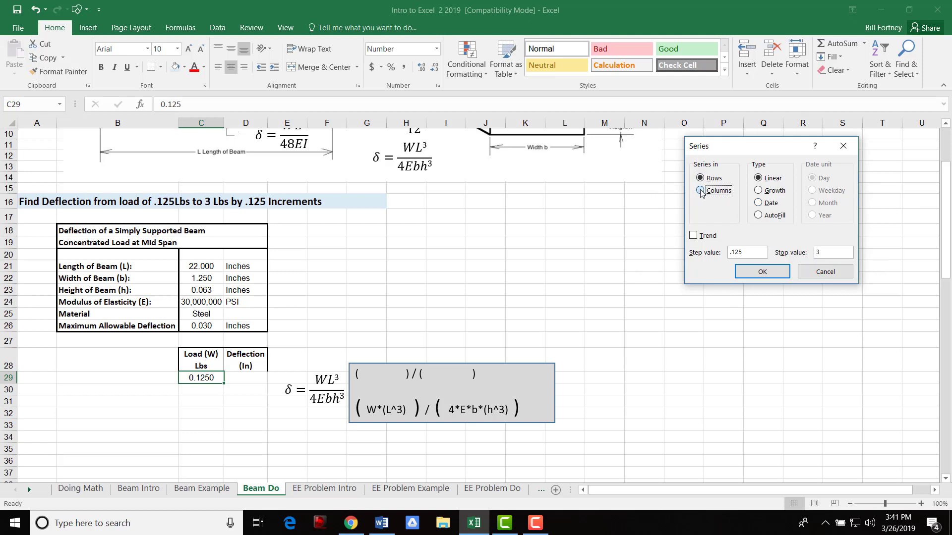
{"action": "left_click", "coordinate": [768, 275]}
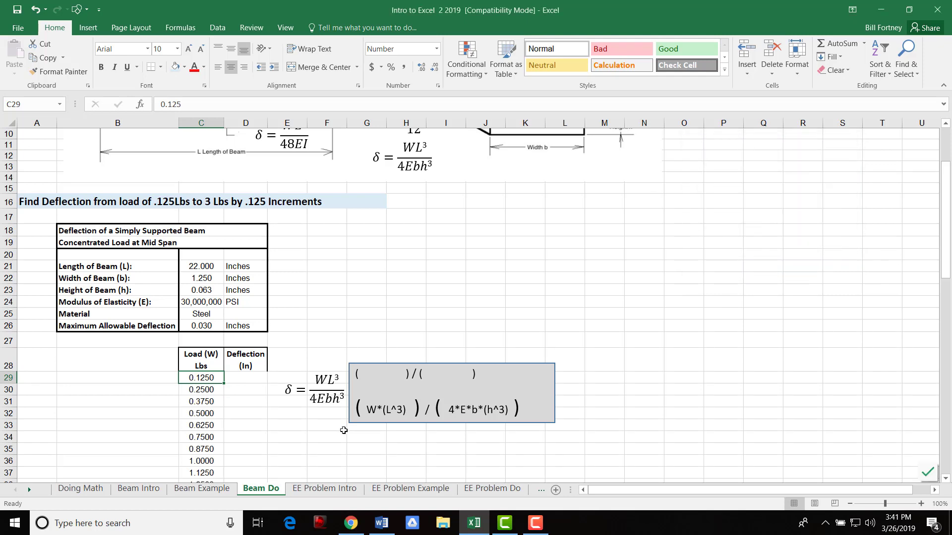
{"action": "scroll", "coordinate": [198, 395], "scroll_direction": "down", "scroll_amount": 8}
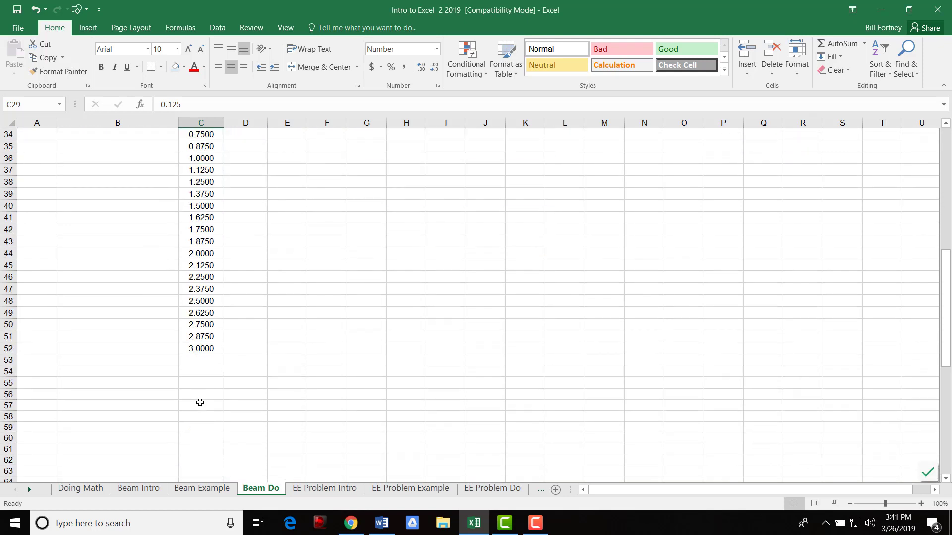
{"action": "scroll", "coordinate": [216, 354], "scroll_direction": "up", "scroll_amount": 1}
{"action": "scroll", "coordinate": [216, 354], "scroll_direction": "up", "scroll_amount": 5}
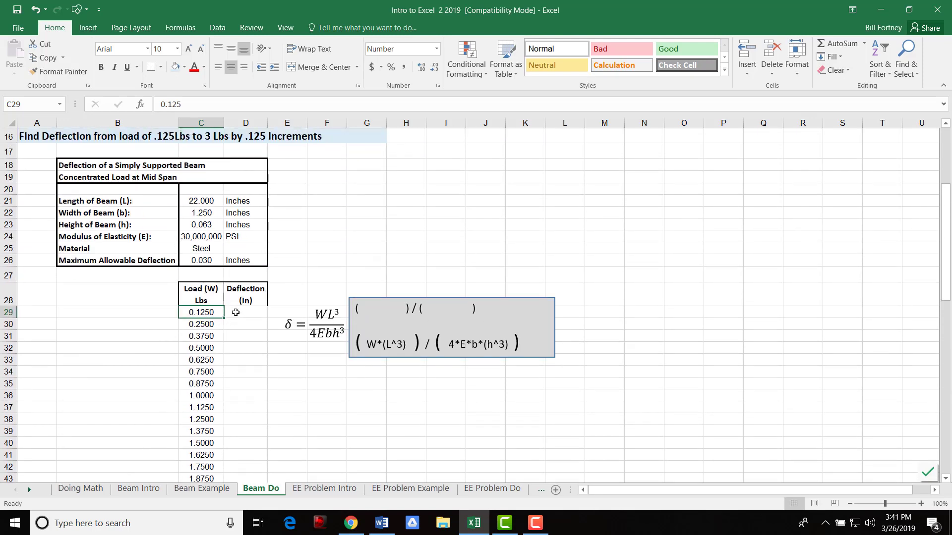
In deflection cell D29, start the formula with the numerator of load times beam length cubed, =(C29*(C21^3)).
{"action": "left_click", "coordinate": [235, 313]}
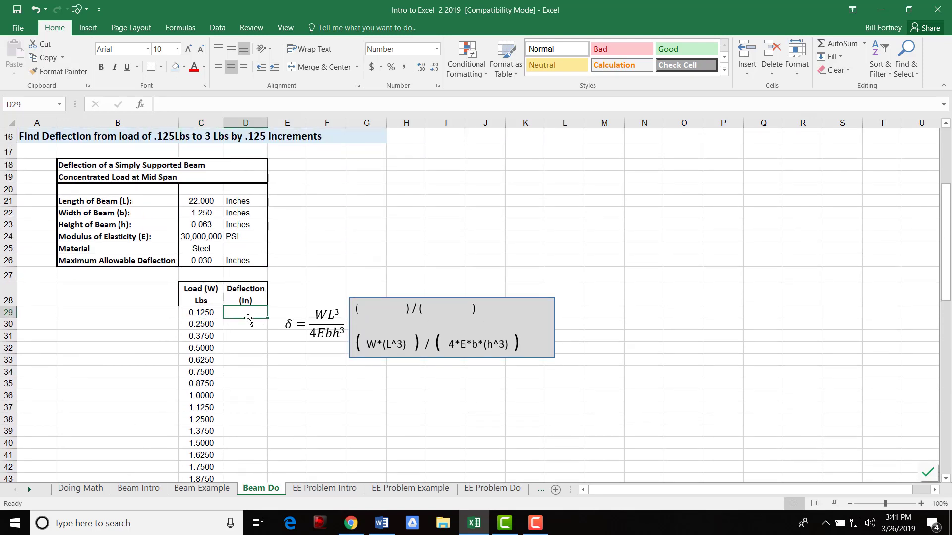
{"action": "scroll", "coordinate": [361, 339], "scroll_direction": "up", "scroll_amount": 3}
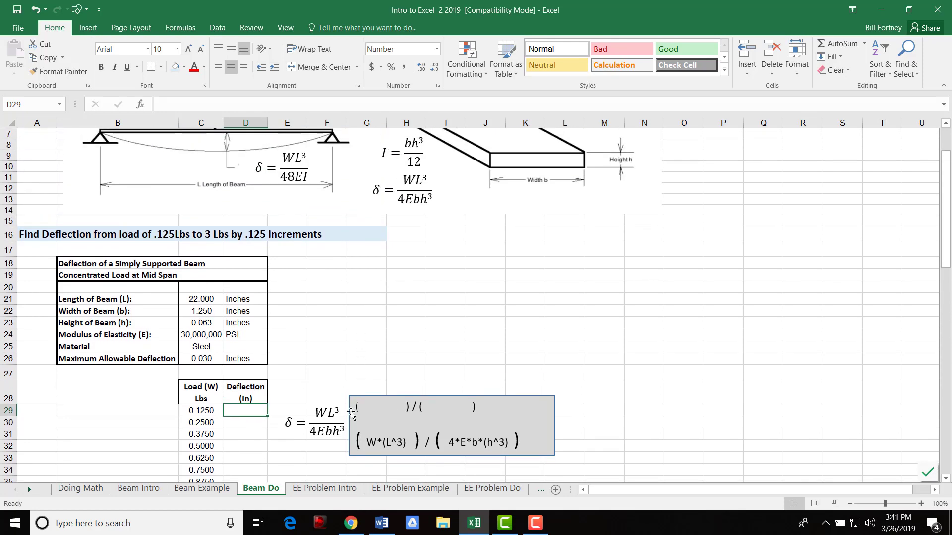
{"action": "scroll", "coordinate": [352, 414], "scroll_direction": "down", "scroll_amount": 1}
{"action": "scroll", "coordinate": [331, 408], "scroll_direction": "down", "scroll_amount": 1}
{"action": "scroll", "coordinate": [340, 381], "scroll_direction": "down", "scroll_amount": 1}
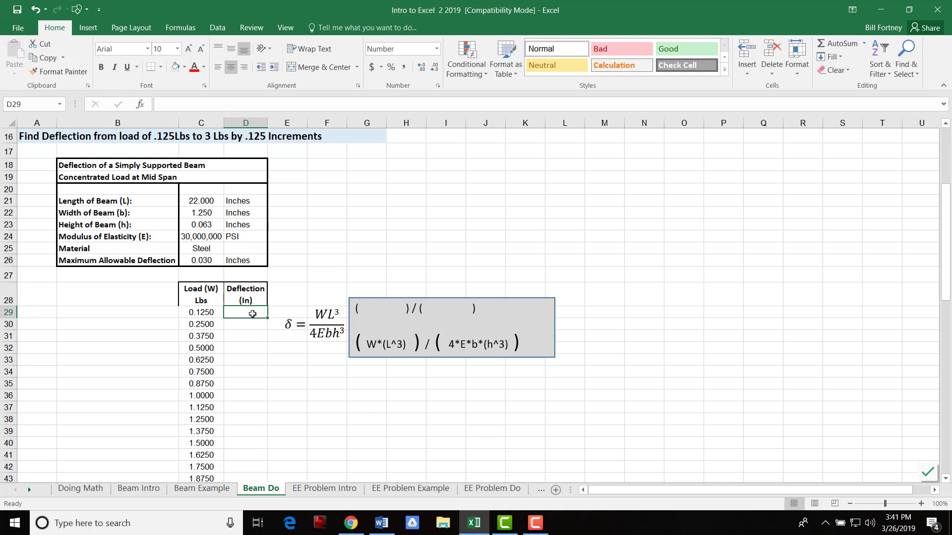
{"action": "type", "text": "="}
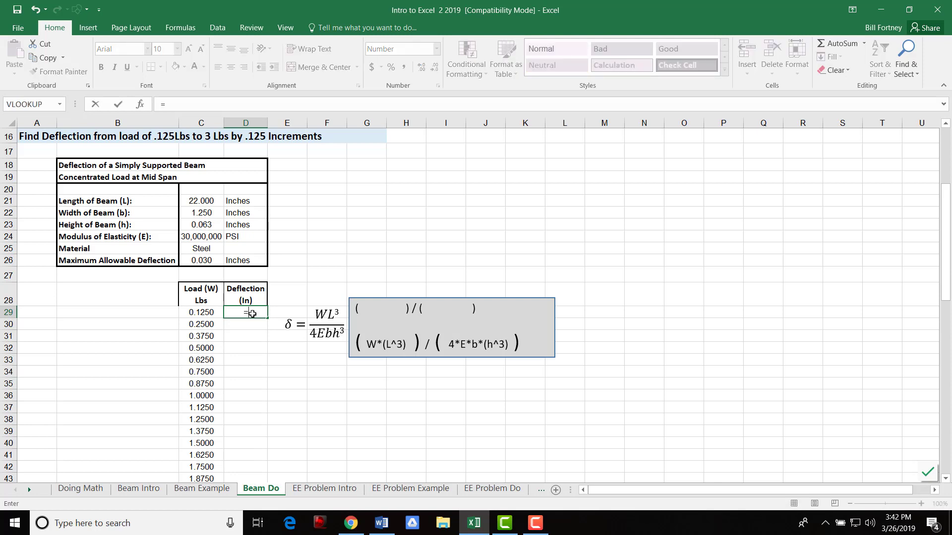
{"action": "type", "text": "("}
{"action": "left_click", "coordinate": [194, 312]}
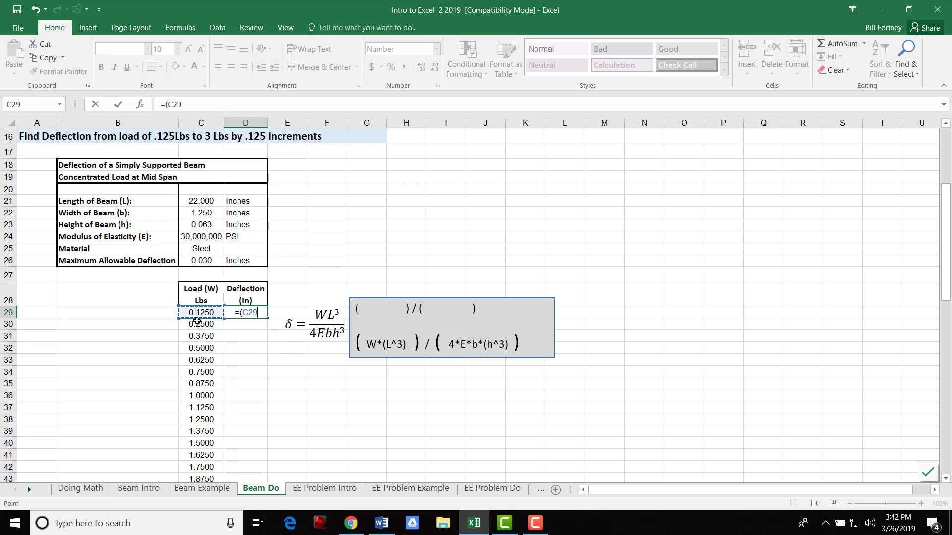
{"action": "type", "text": "*("}
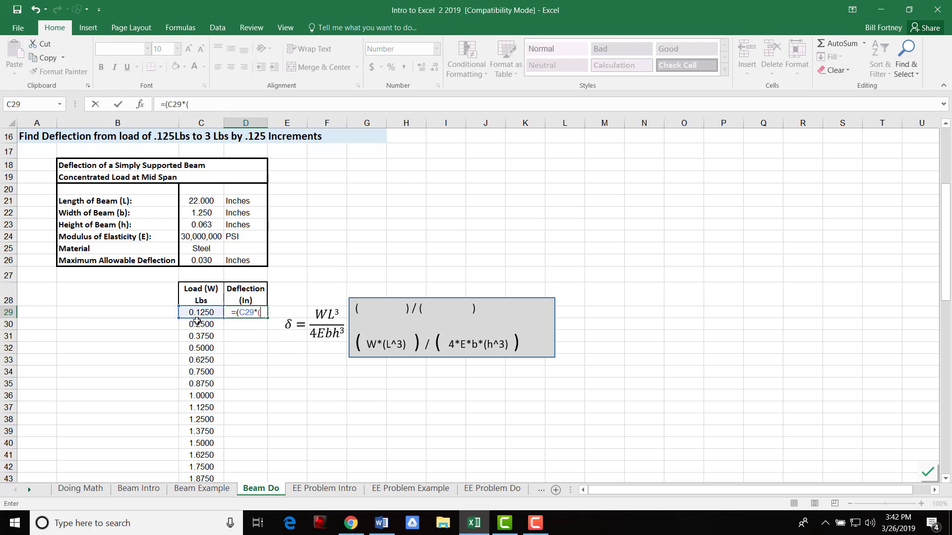
{"action": "left_click", "coordinate": [202, 201]}
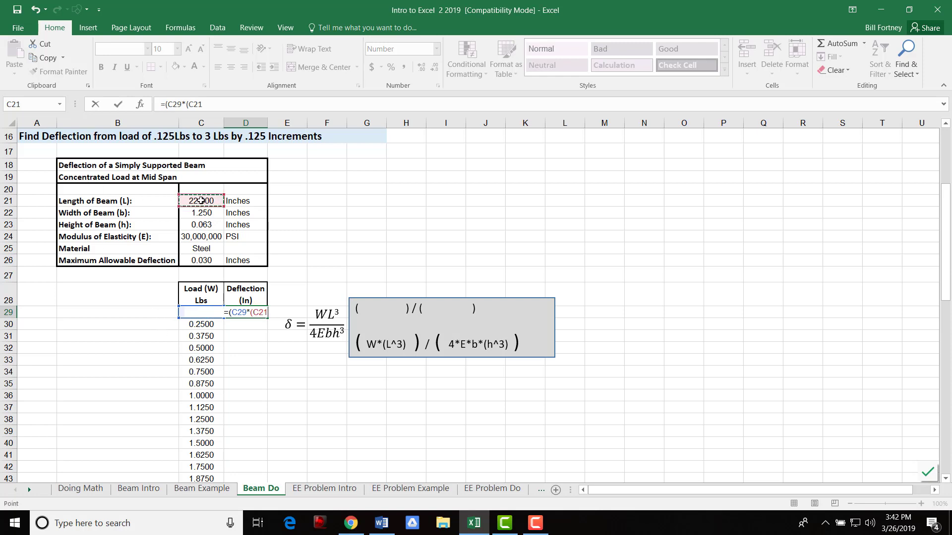
{"action": "type", "text": "^3))"}
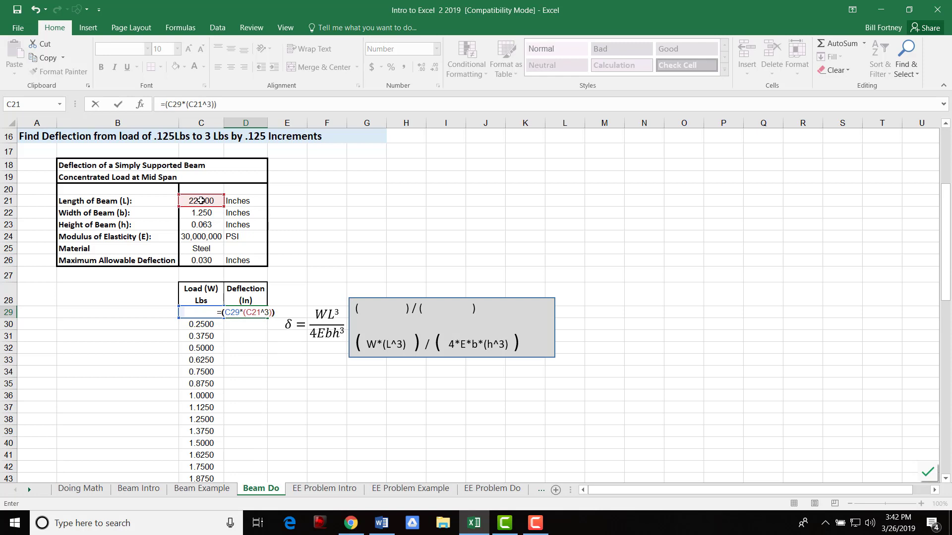
Complete the D29 formula by dividing by the modulus, width and cubed height term, /(4*C24*C22*(C23^3)).
{"action": "type", "text": "/(4*"}
{"action": "left_click", "coordinate": [203, 237]}
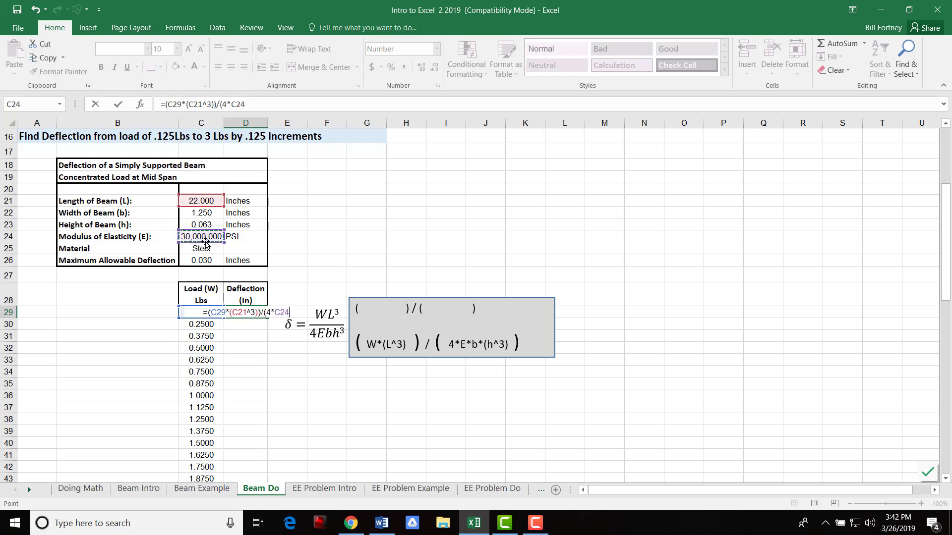
{"action": "type", "text": "*"}
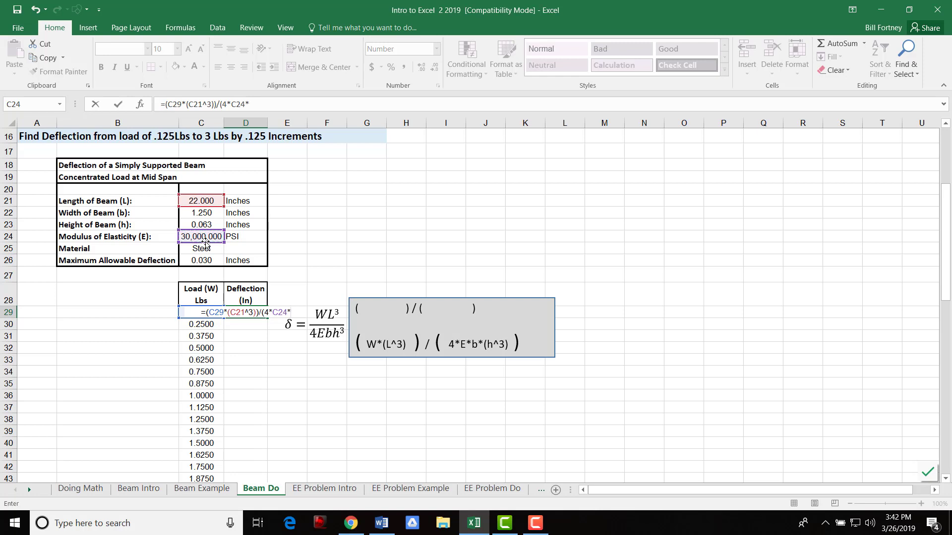
{"action": "left_click", "coordinate": [192, 213]}
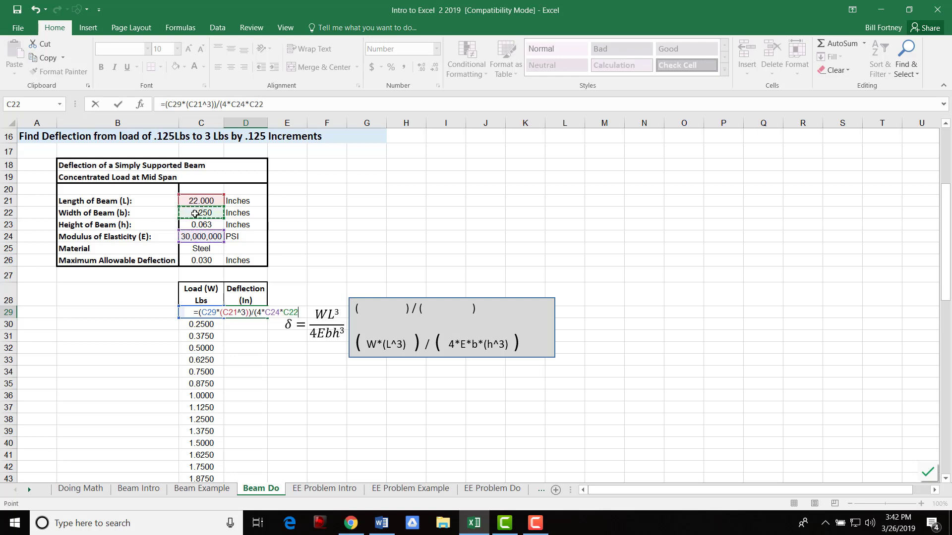
{"action": "type", "text": "*"}
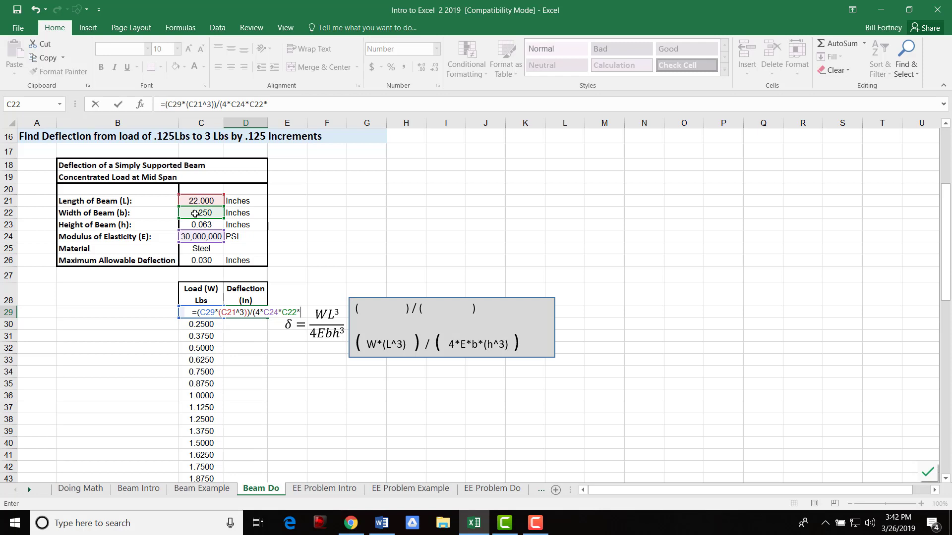
{"action": "type", "text": "("}
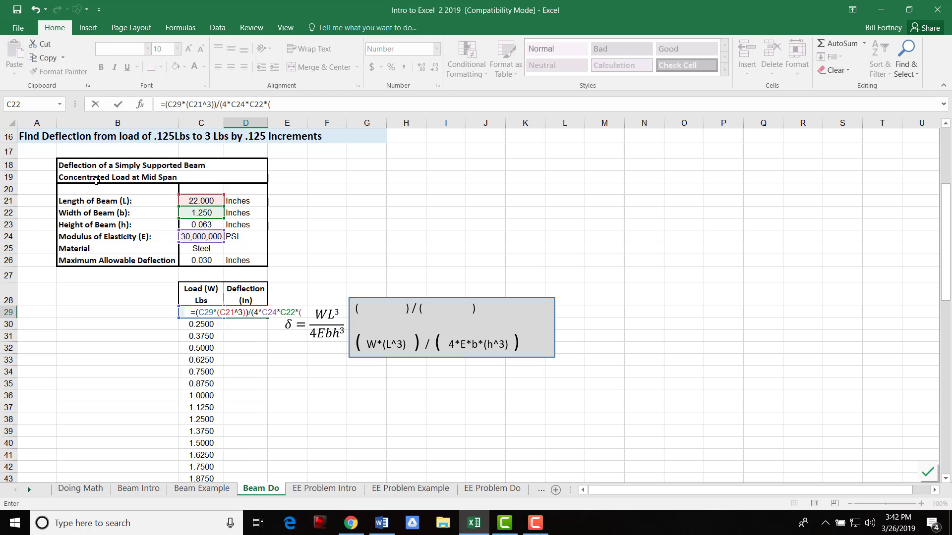
{"action": "left_click", "coordinate": [207, 224]}
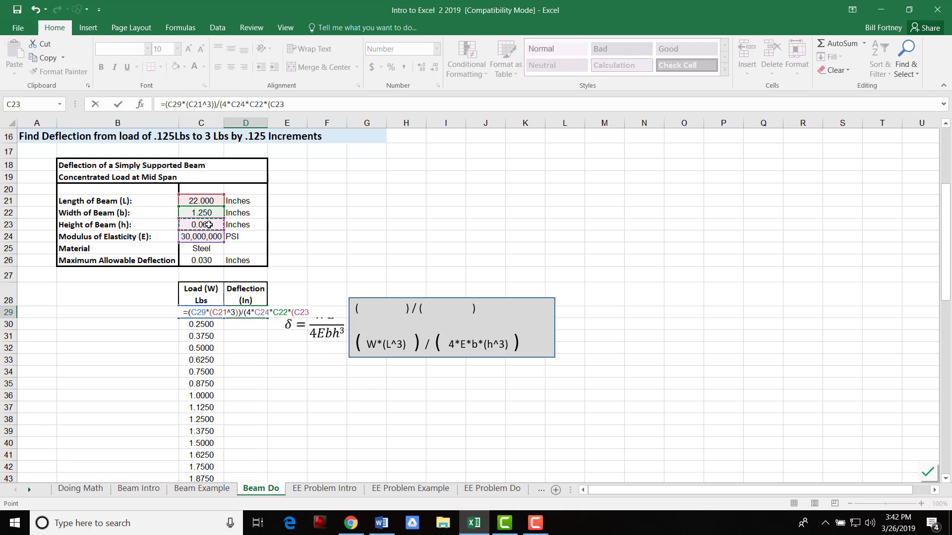
{"action": "type", "text": "^3"}
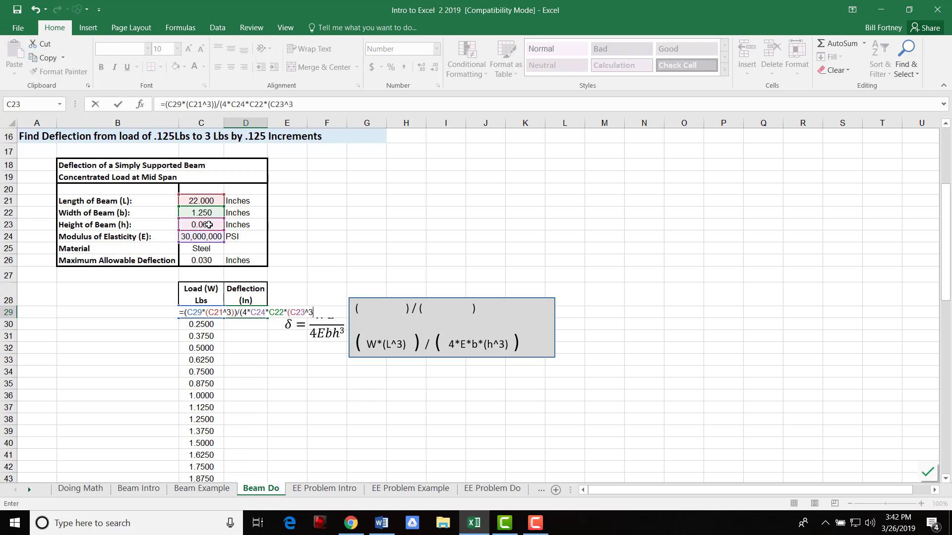
{"action": "type", "text": ")"}
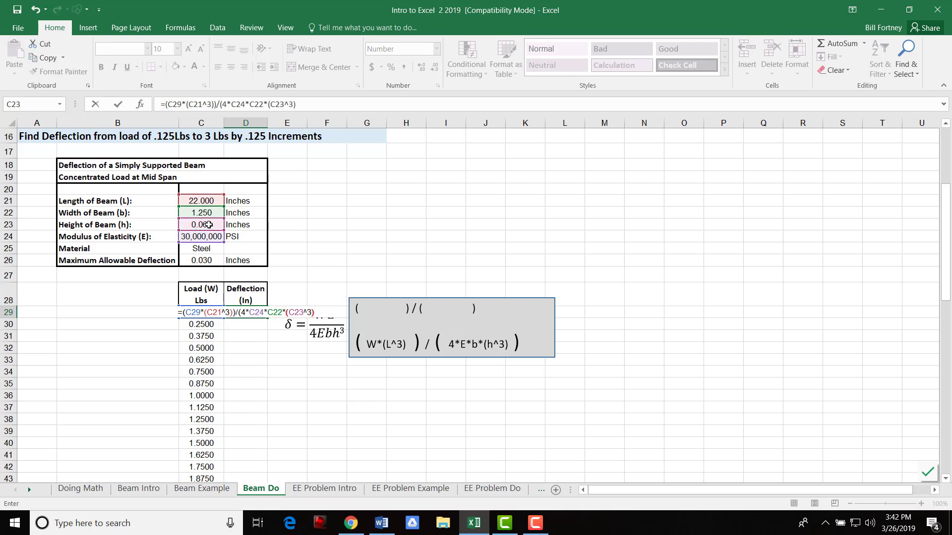
{"action": "type", "text": ")"}
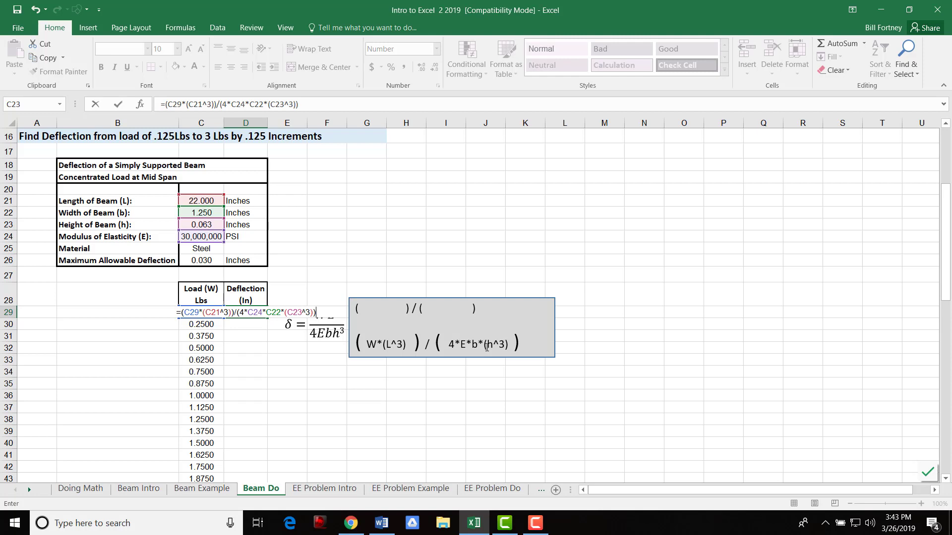
{"action": "key", "text": "Return"}
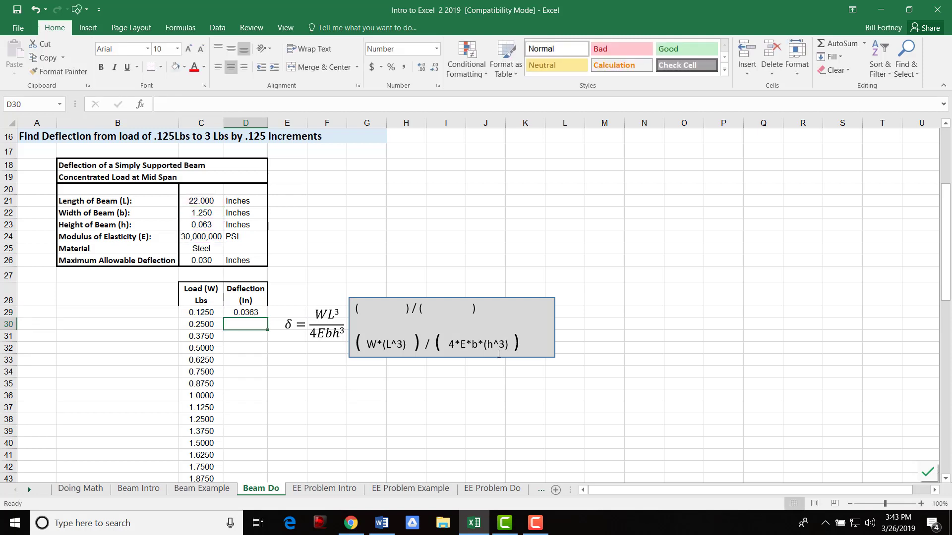
Review the deflection formula in D29 and the load cell C29 that it refers to.
{"action": "key", "text": "Up"}
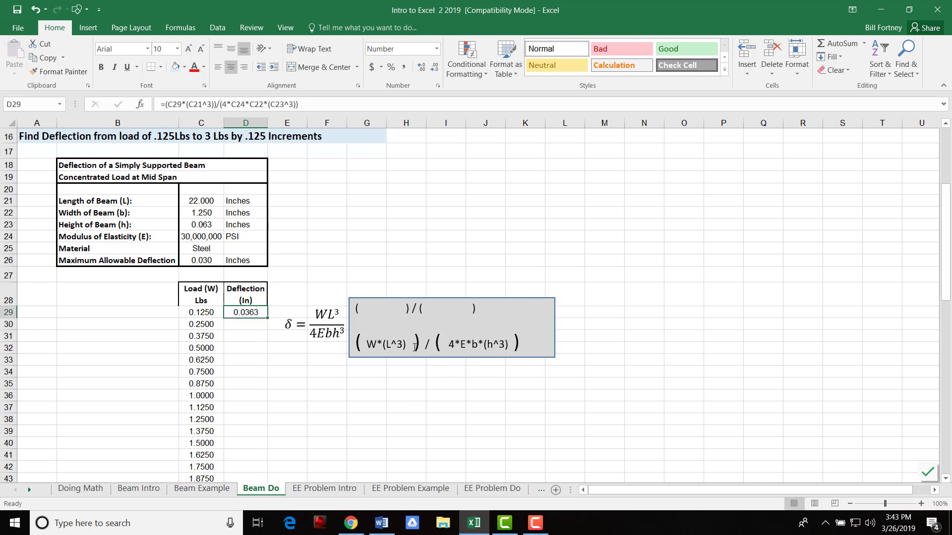
{"action": "left_click", "coordinate": [254, 384]}
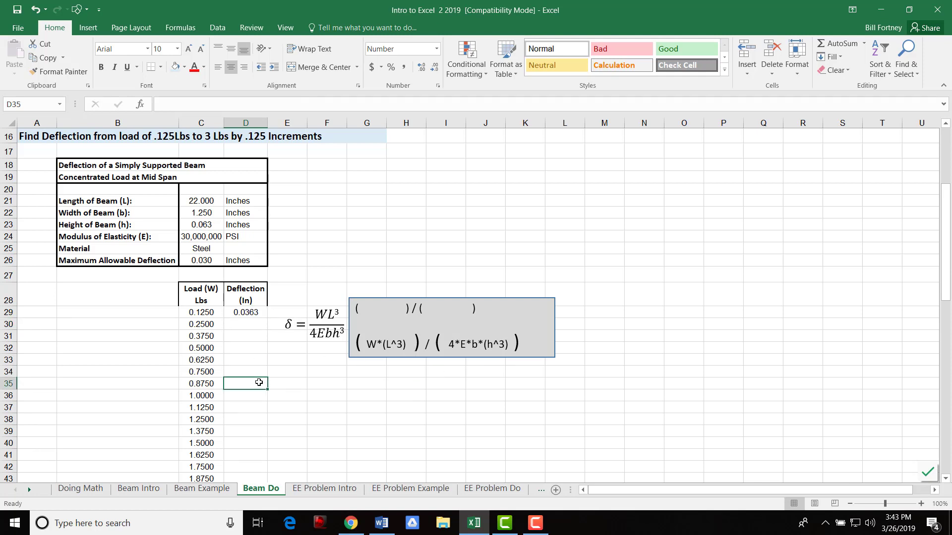
{"action": "left_click", "coordinate": [247, 315]}
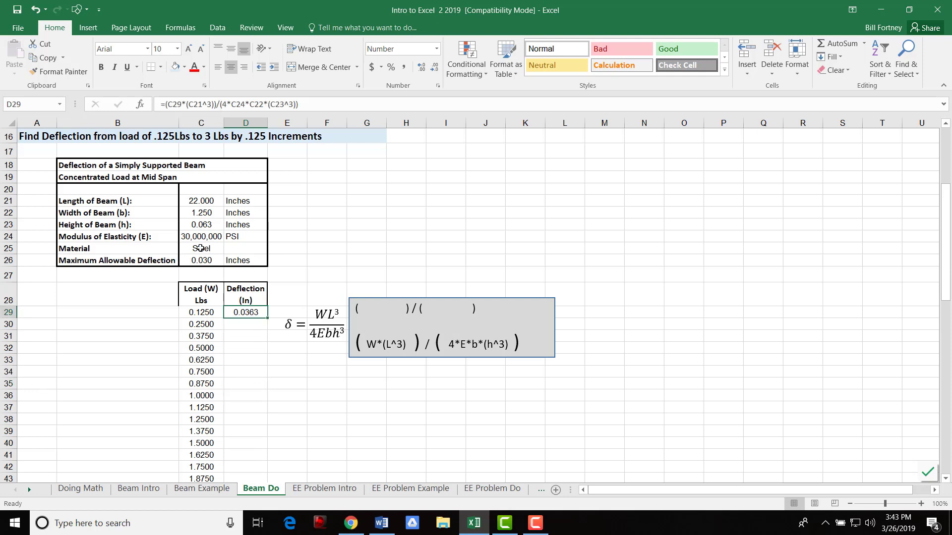
{"action": "left_click", "coordinate": [252, 325]}
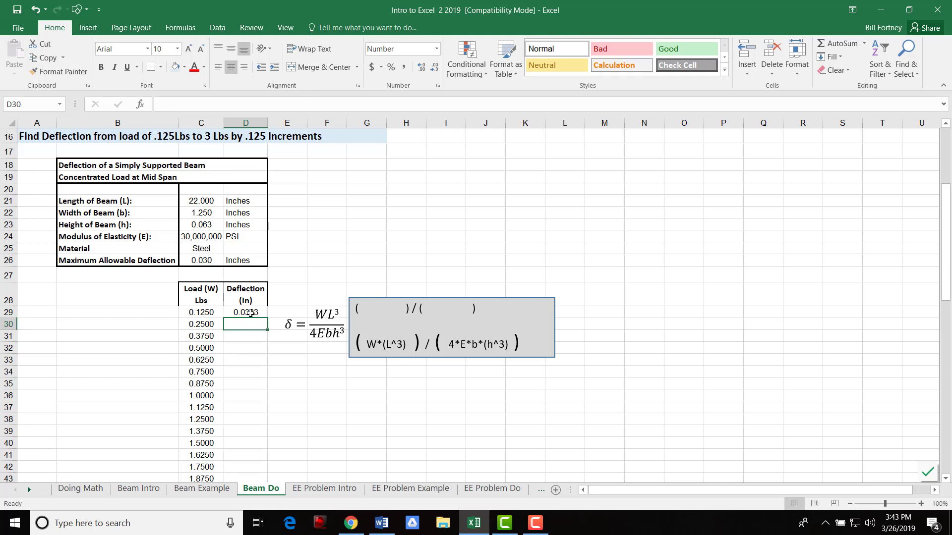
{"action": "left_click", "coordinate": [250, 314]}
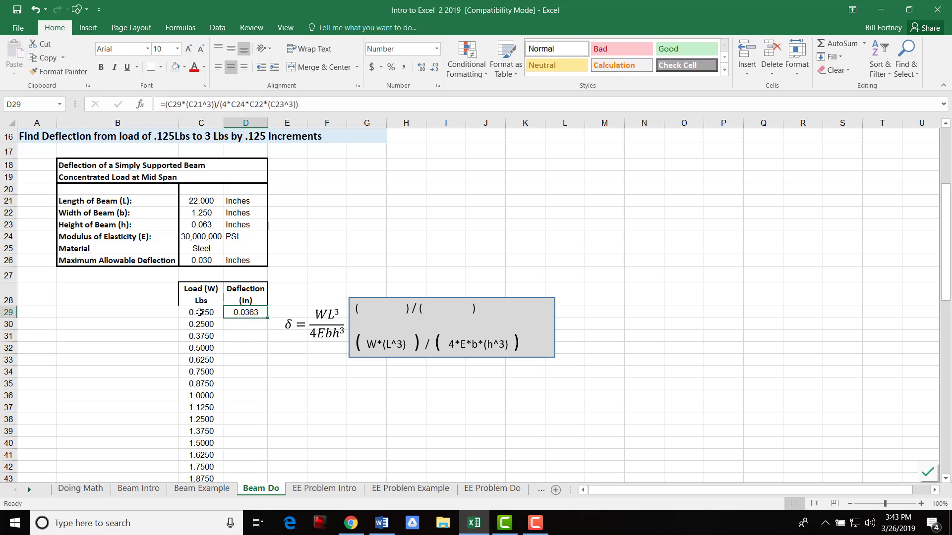
{"action": "left_click", "coordinate": [200, 312]}
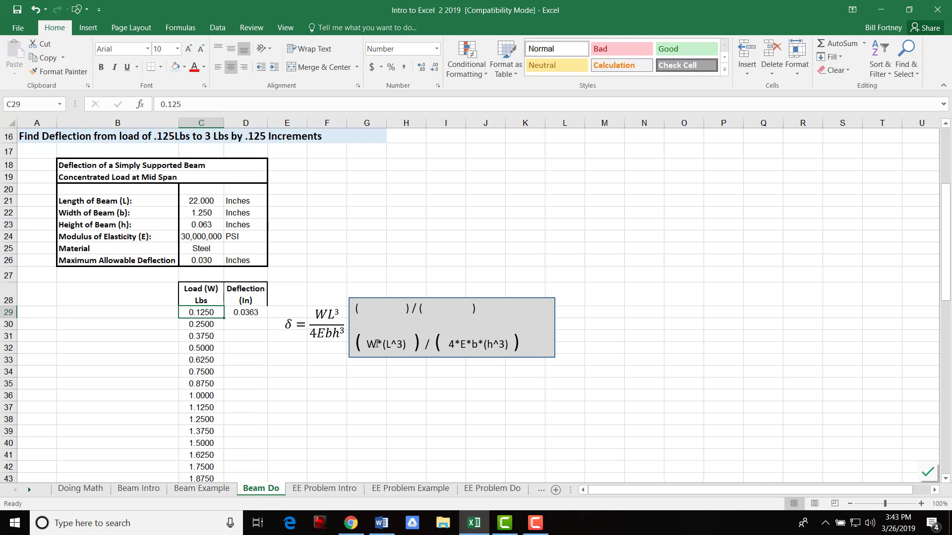
In the D29 formula, lock the rows of the beam length and modulus references as C$21 and C$24.
{"action": "left_click", "coordinate": [246, 313]}
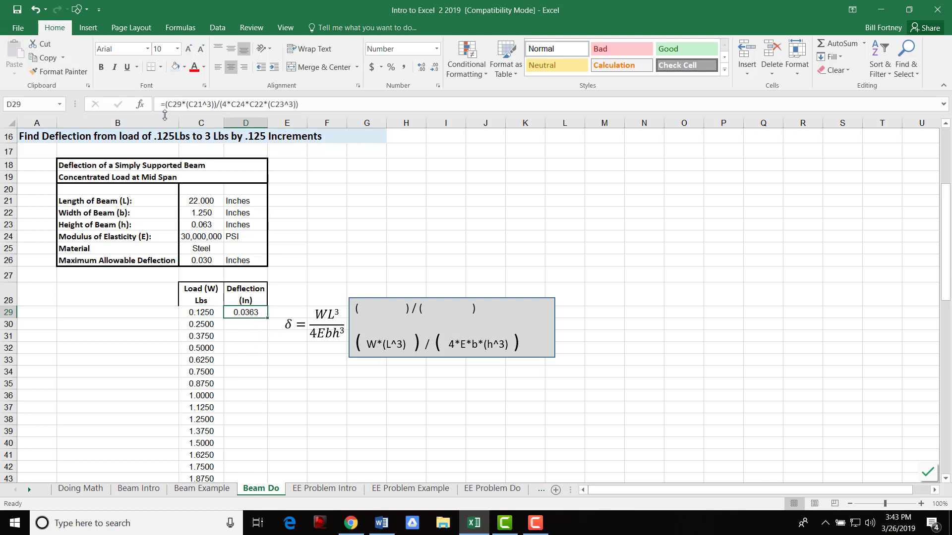
{"action": "left_click", "coordinate": [195, 105]}
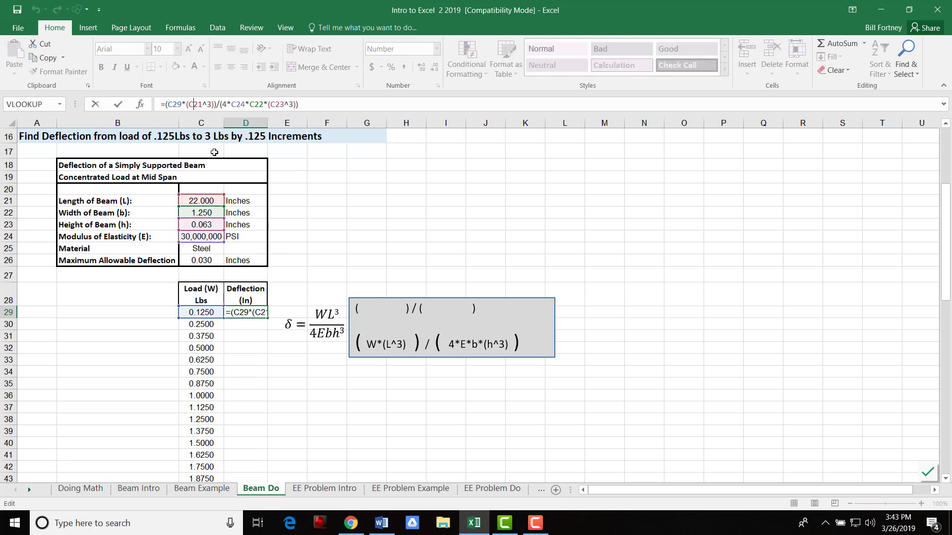
{"action": "type", "text": "$"}
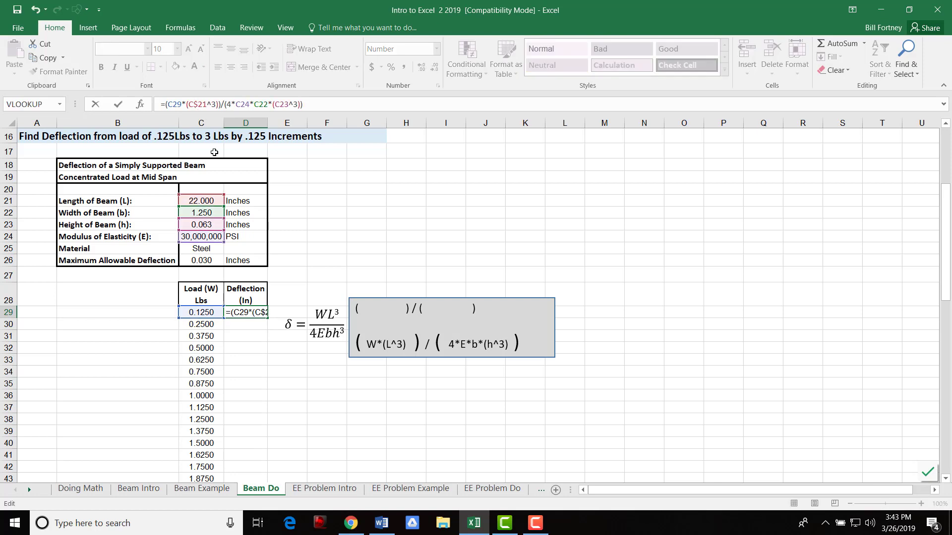
{"action": "key", "text": "Right"}
{"action": "key", "text": "Right"}
{"action": "key", "text": "Right"}
{"action": "key", "text": "Right"}
{"action": "key", "text": "Right"}
{"action": "key", "text": "Right"}
{"action": "key", "text": "Right"}
{"action": "key", "text": "Right"}
{"action": "key", "text": "Right"}
{"action": "key", "text": "Right"}
{"action": "key", "text": "Right"}
{"action": "type", "text": "$"}
Lock the rows of the beam width and height references in the D29 formula as C$22 and C$23.
{"action": "key", "text": "Right"}
{"action": "key", "text": "Right"}
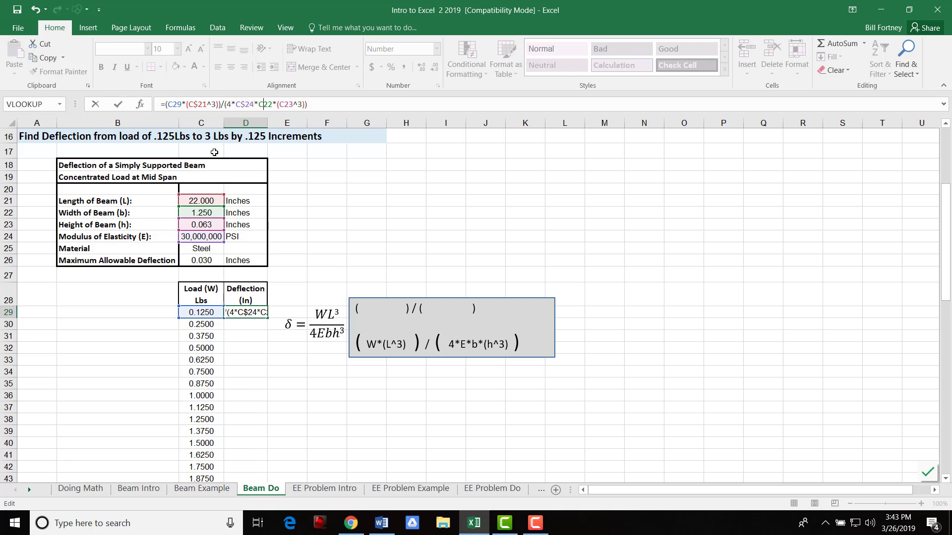
{"action": "type", "text": "$"}
{"action": "key", "text": "Right"}
{"action": "key", "text": "Right"}
{"action": "key", "text": "Right"}
{"action": "type", "text": "$"}
{"action": "key", "text": "Return"}
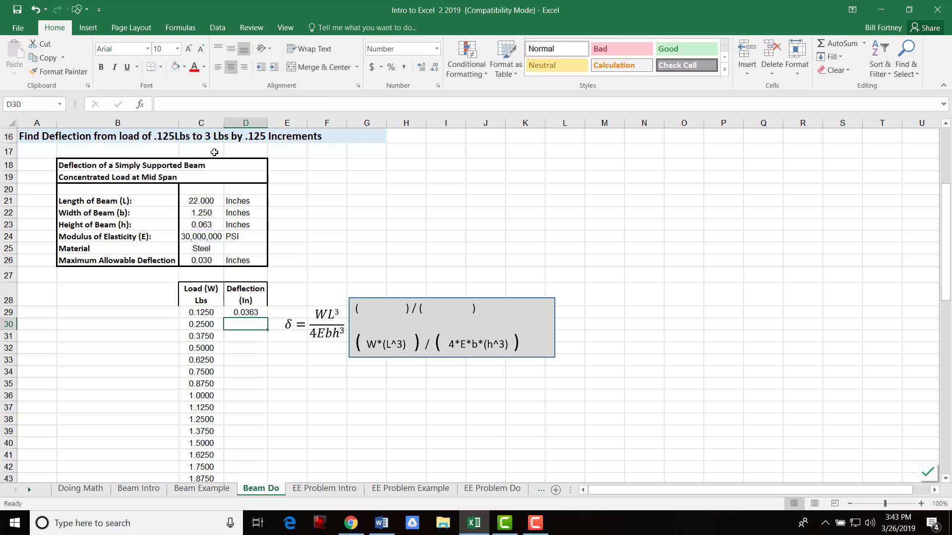
Copy the deflection formula from D29 into D35 and check the pasted cell against its load in C35.
{"action": "left_click", "coordinate": [246, 313]}
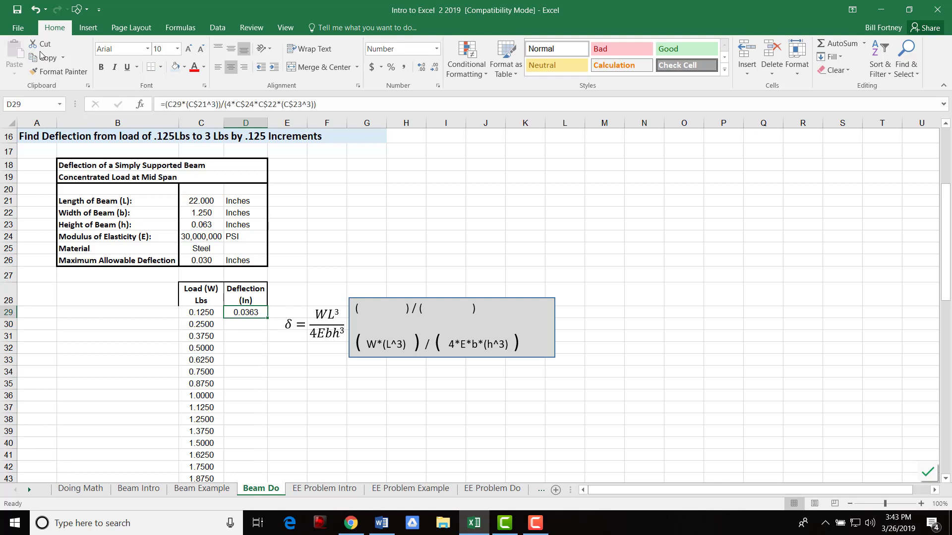
{"action": "key", "text": "ctrl+c"}
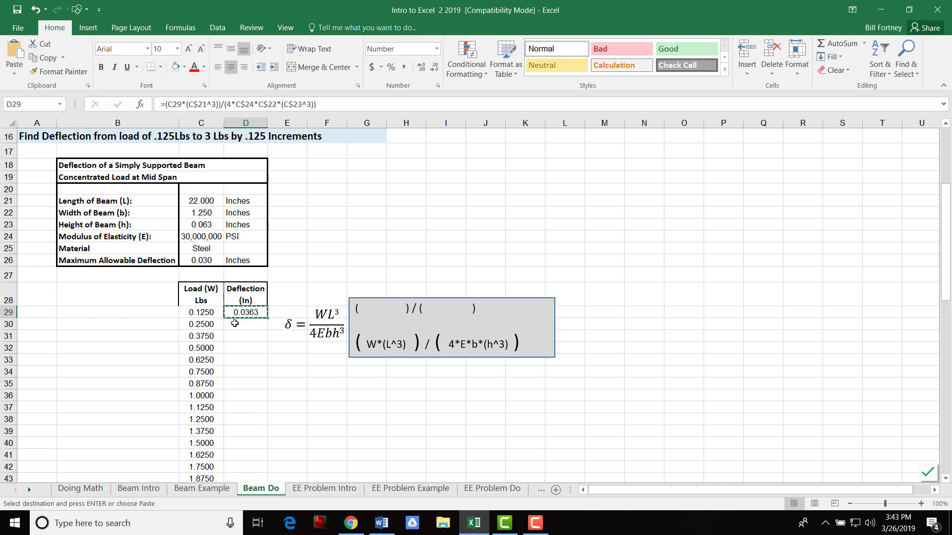
{"action": "left_click", "coordinate": [234, 386]}
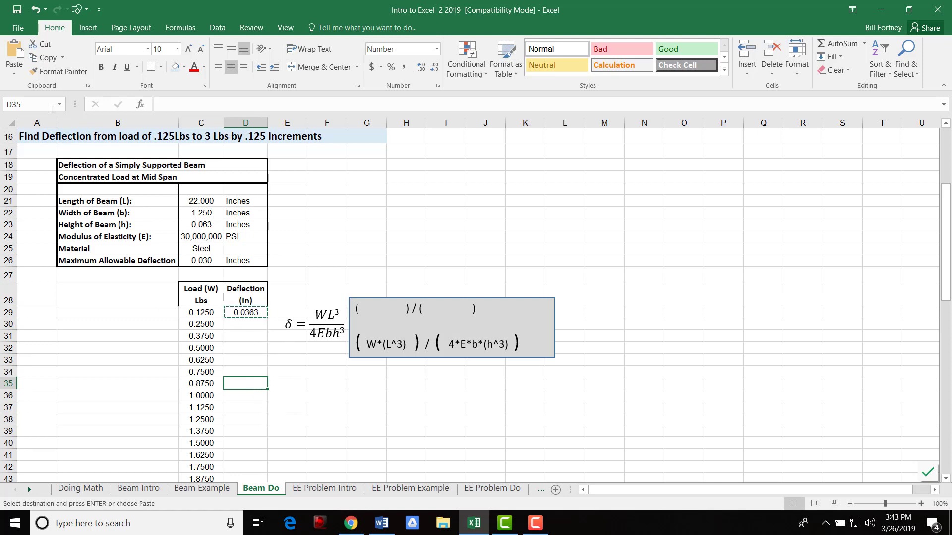
{"action": "left_click", "coordinate": [13, 54]}
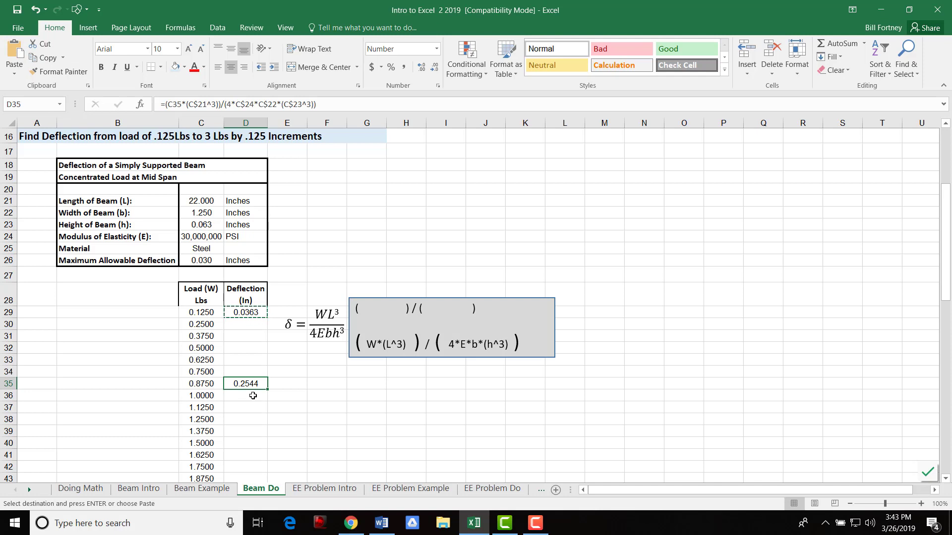
{"action": "left_click", "coordinate": [204, 385]}
{"action": "left_click", "coordinate": [254, 383]}
{"action": "left_click", "coordinate": [247, 411]}
Copy the deflection formula from D29 into D30:D52 and look over the completed load and deflection table.
{"action": "left_click", "coordinate": [251, 314]}
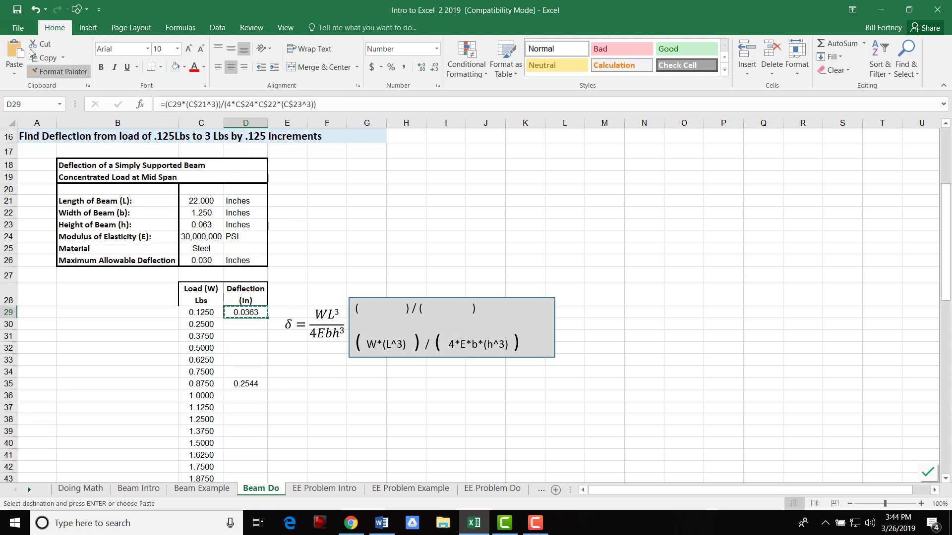
{"action": "left_click", "coordinate": [248, 326]}
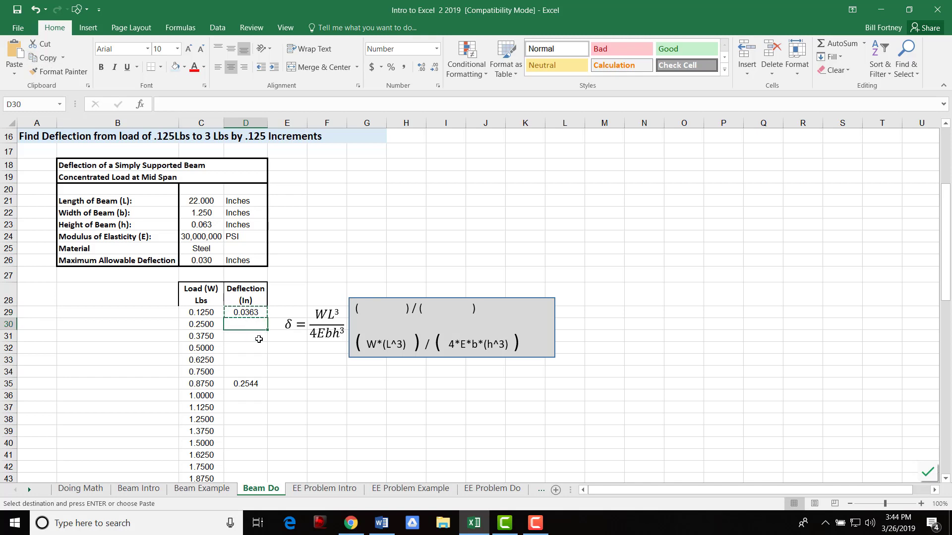
{"action": "left_click_drag", "start_coordinate": [258, 339], "coordinate": [259, 339]}
{"action": "scroll", "coordinate": [258, 339], "scroll_direction": "down", "scroll_amount": 9}
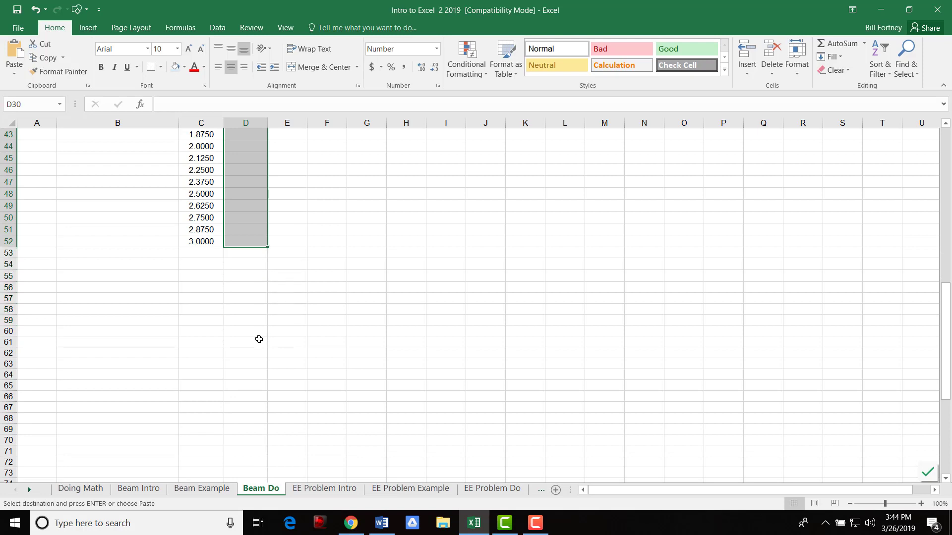
{"action": "left_click", "coordinate": [15, 50]}
{"action": "scroll", "coordinate": [181, 350], "scroll_direction": "down", "scroll_amount": 9}
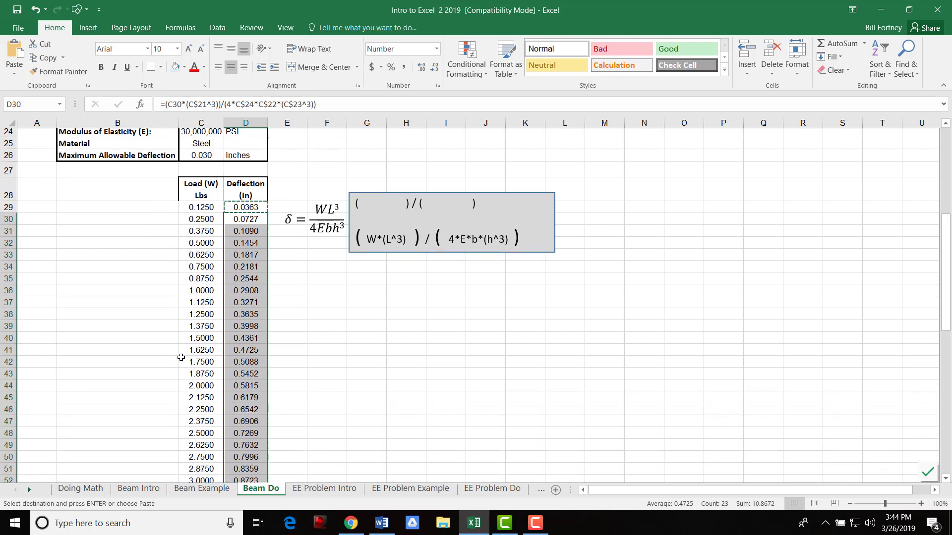
{"action": "scroll", "coordinate": [214, 346], "scroll_direction": "up", "scroll_amount": 9}
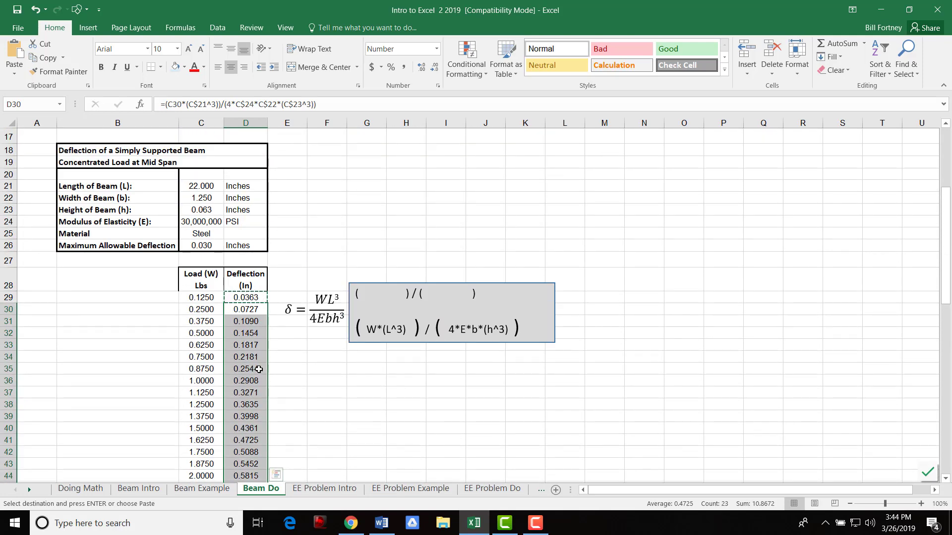
{"action": "scroll", "coordinate": [263, 377], "scroll_direction": "down", "scroll_amount": 1}
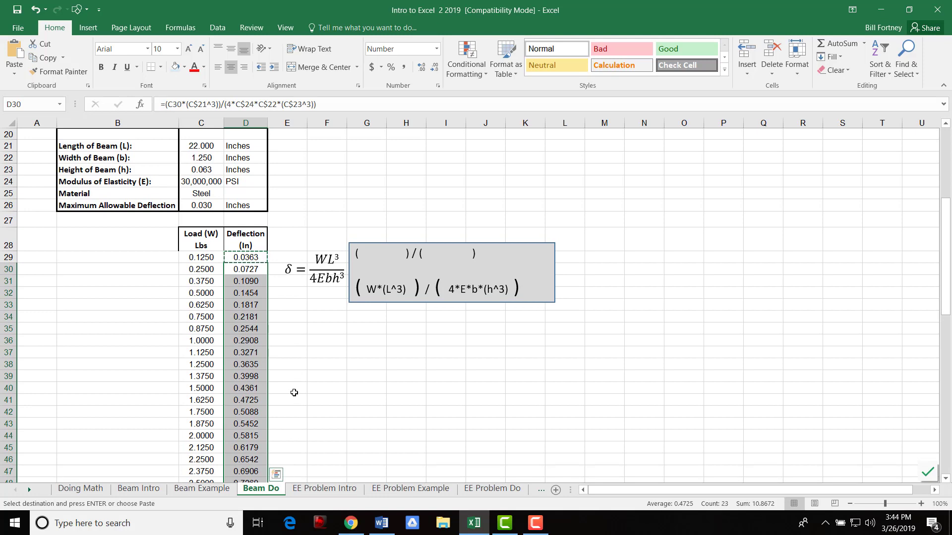
{"action": "left_click", "coordinate": [296, 378]}
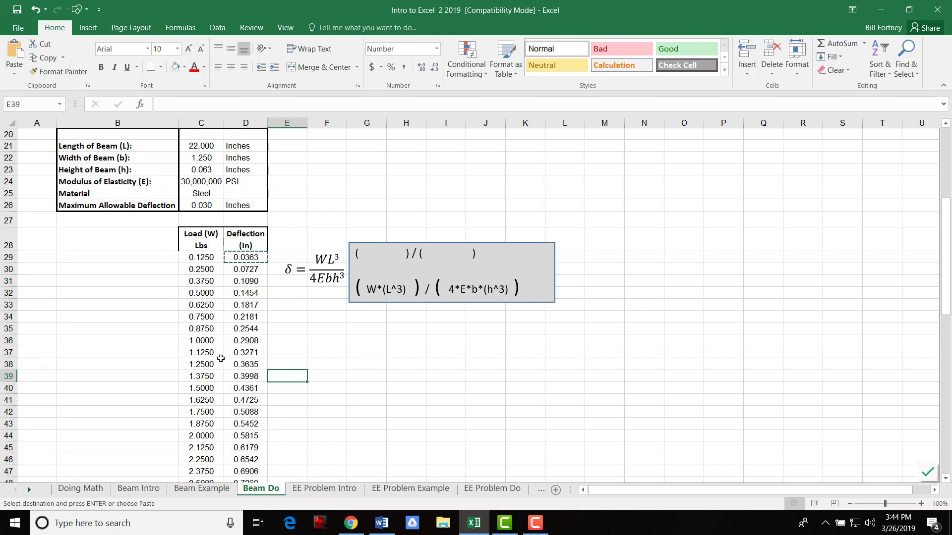
{"action": "scroll", "coordinate": [217, 356], "scroll_direction": "up", "scroll_amount": 3}
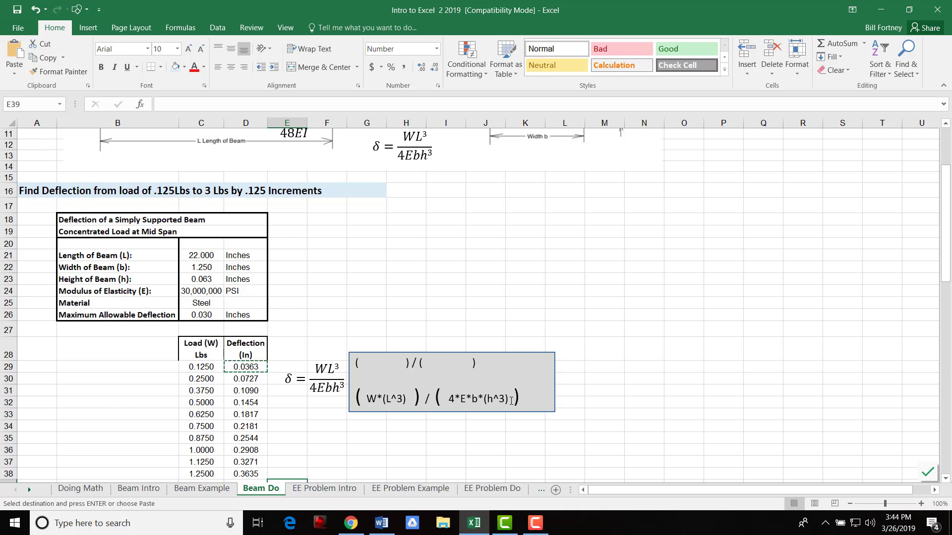
{"action": "left_click", "coordinate": [238, 371]}
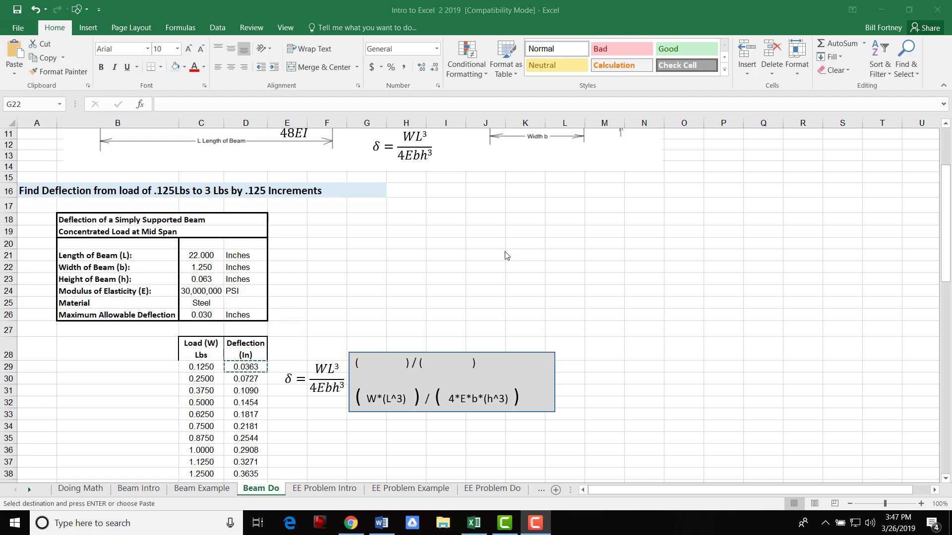
Open the EE Problem Intro sheet and review its documentation, charge equation, initial values and the breakdown of the equation into terms.
{"action": "left_click", "coordinate": [325, 490]}
{"action": "scroll", "coordinate": [755, 304], "scroll_direction": "up", "scroll_amount": 8}
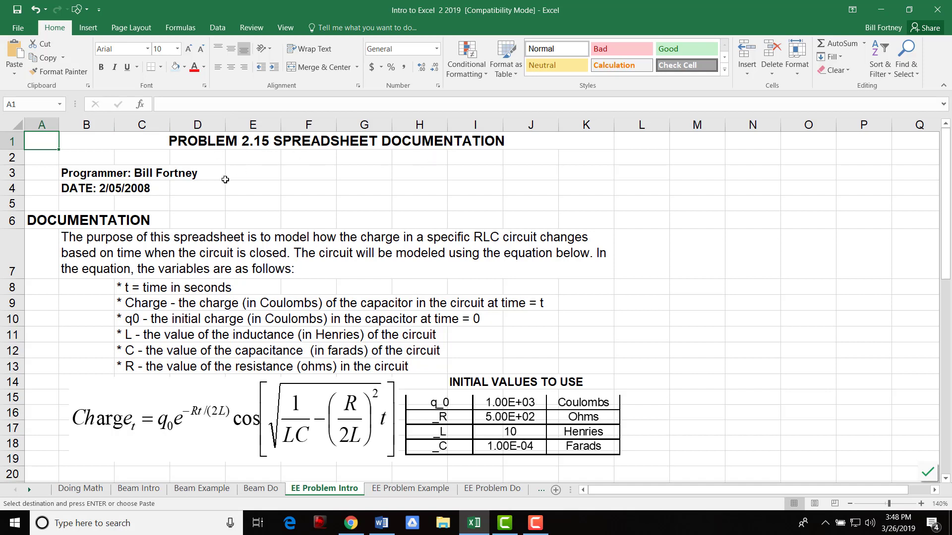
{"action": "left_click", "coordinate": [176, 173]}
{"action": "left_click", "coordinate": [83, 190]}
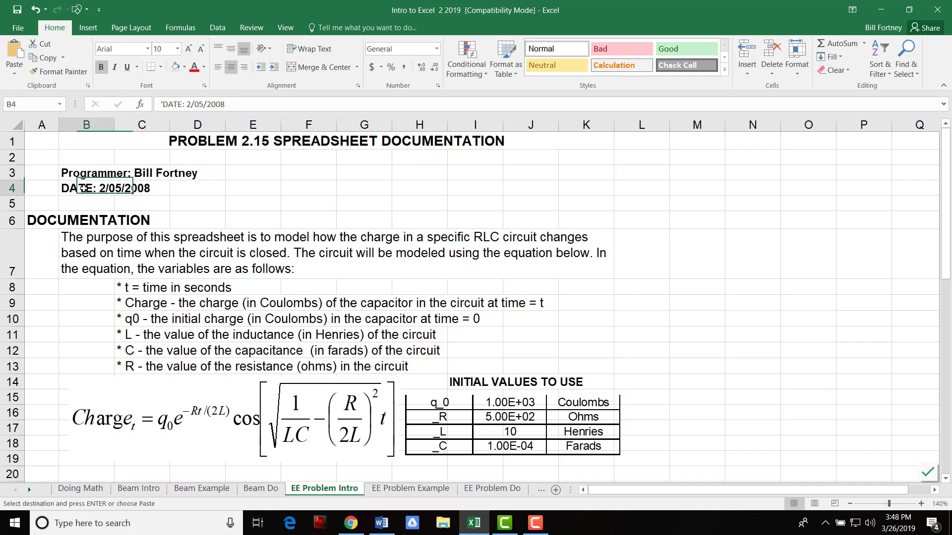
{"action": "left_click", "coordinate": [93, 244]}
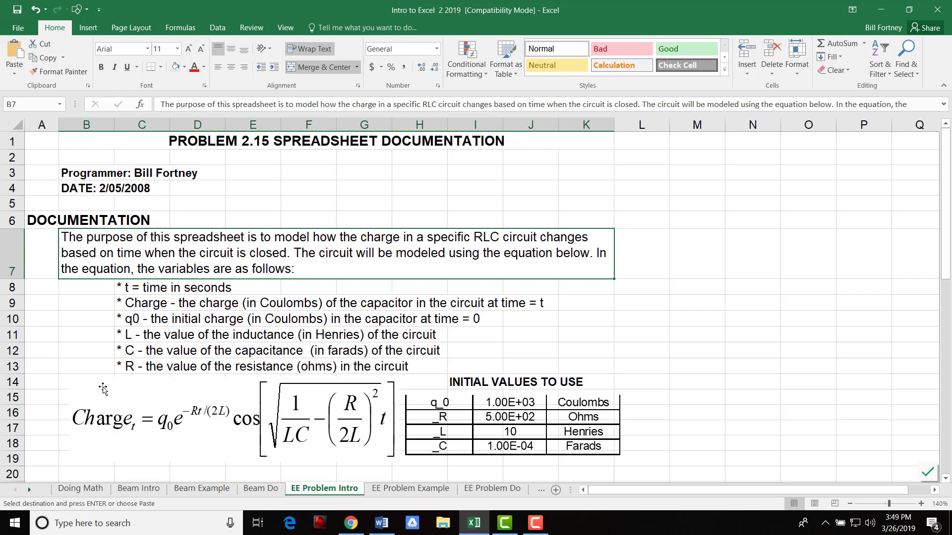
{"action": "scroll", "coordinate": [113, 387], "scroll_direction": "down", "scroll_amount": 3}
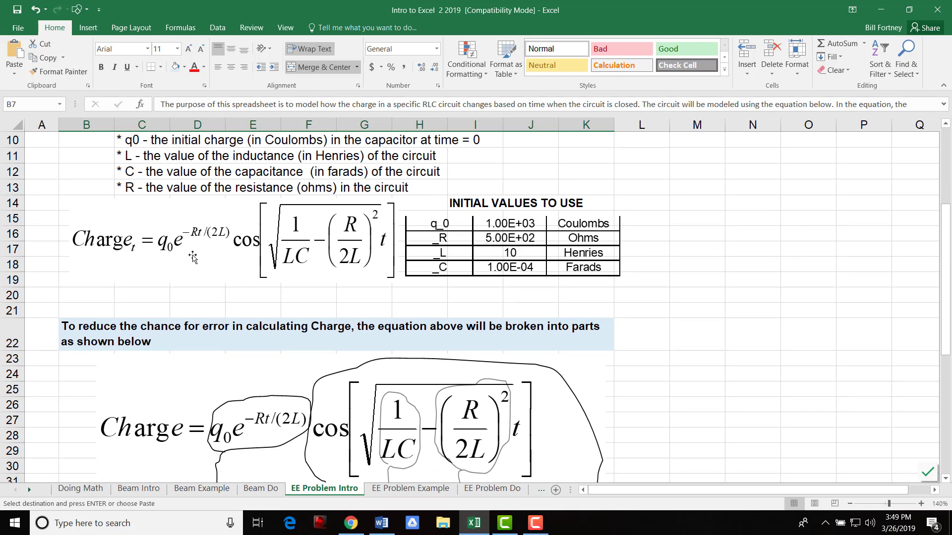
{"action": "scroll", "coordinate": [190, 257], "scroll_direction": "down", "scroll_amount": 3}
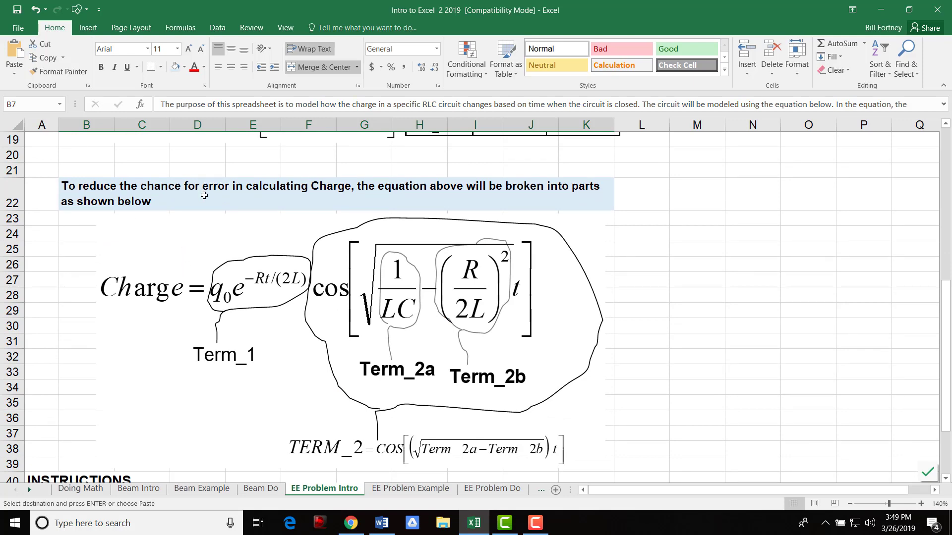
{"action": "scroll", "coordinate": [196, 202], "scroll_direction": "up", "scroll_amount": 1}
{"action": "scroll", "coordinate": [195, 203], "scroll_direction": "up", "scroll_amount": 3}
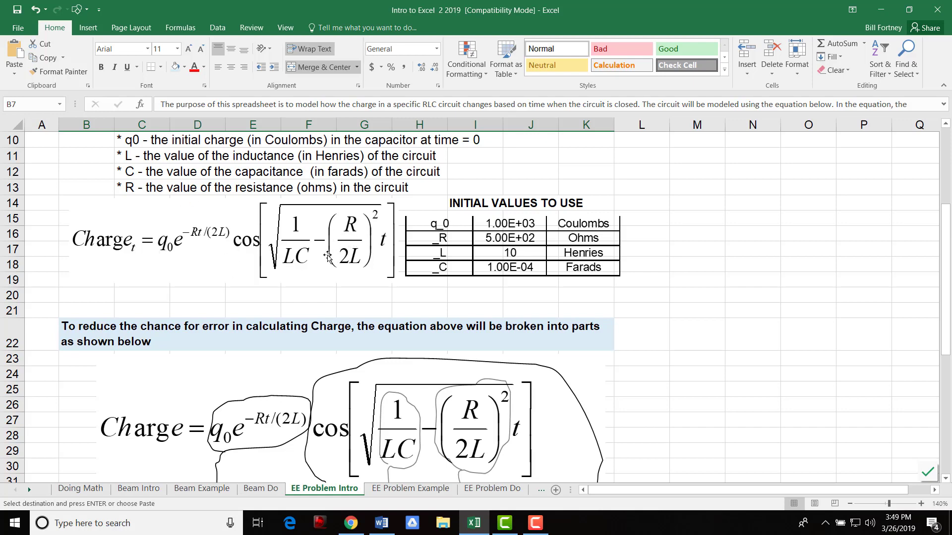
{"action": "scroll", "coordinate": [235, 267], "scroll_direction": "down", "scroll_amount": 4}
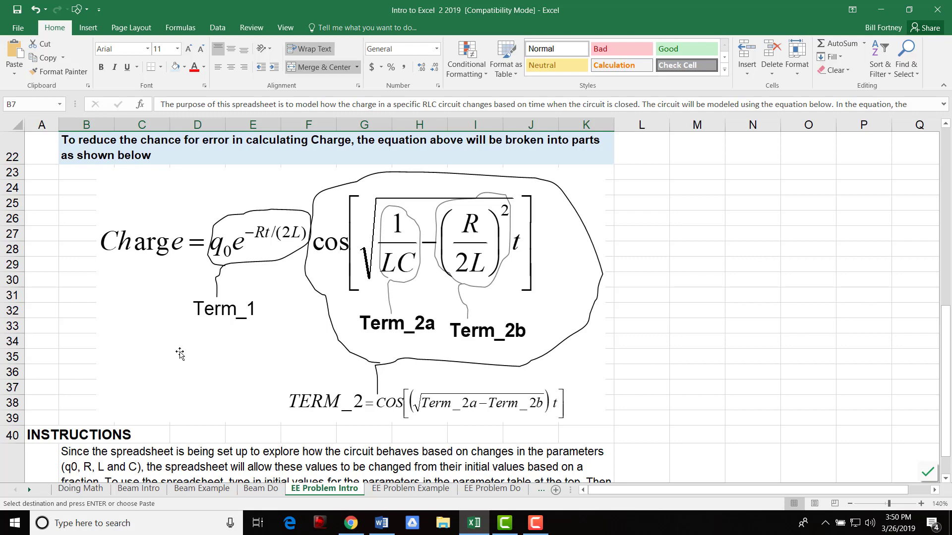
On the EE Problem Example sheet, look through the time and charge rows down to the last one and return to the parameter table.
{"action": "left_click", "coordinate": [399, 488]}
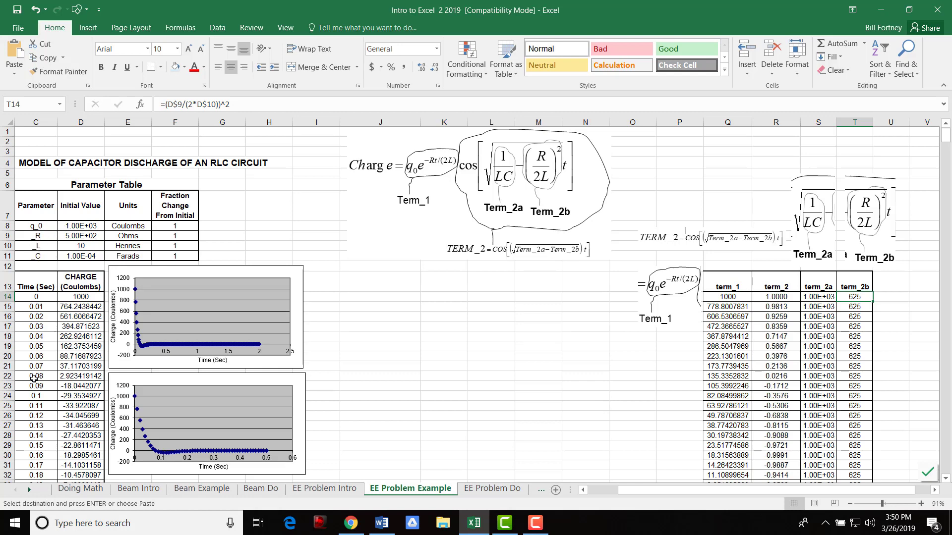
{"action": "scroll", "coordinate": [38, 380], "scroll_direction": "down", "scroll_amount": 9}
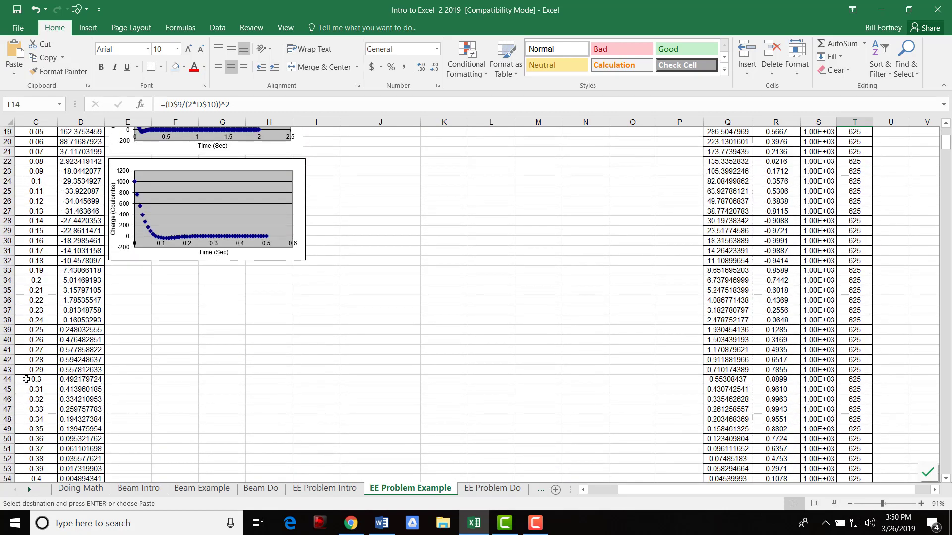
{"action": "scroll", "coordinate": [28, 380], "scroll_direction": "down", "scroll_amount": 18}
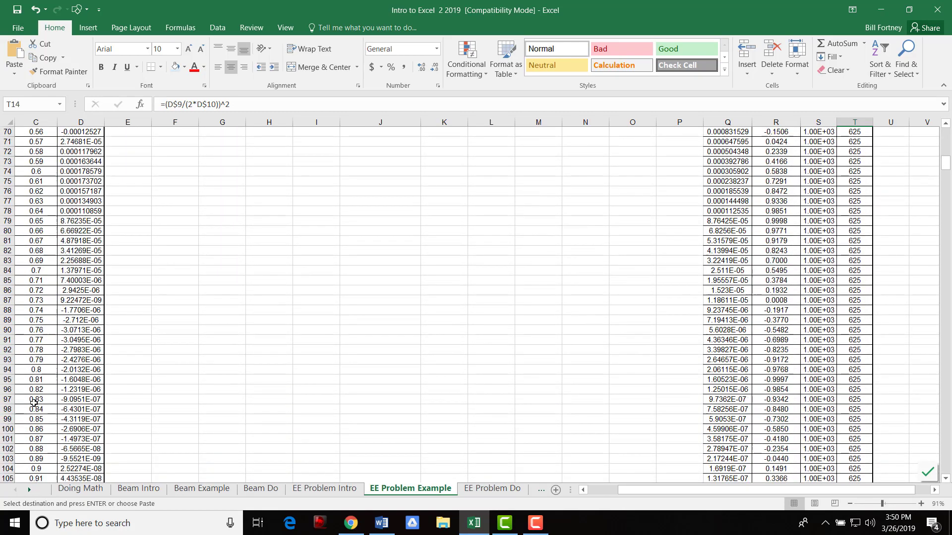
{"action": "scroll", "coordinate": [58, 409], "scroll_direction": "down", "scroll_amount": 20}
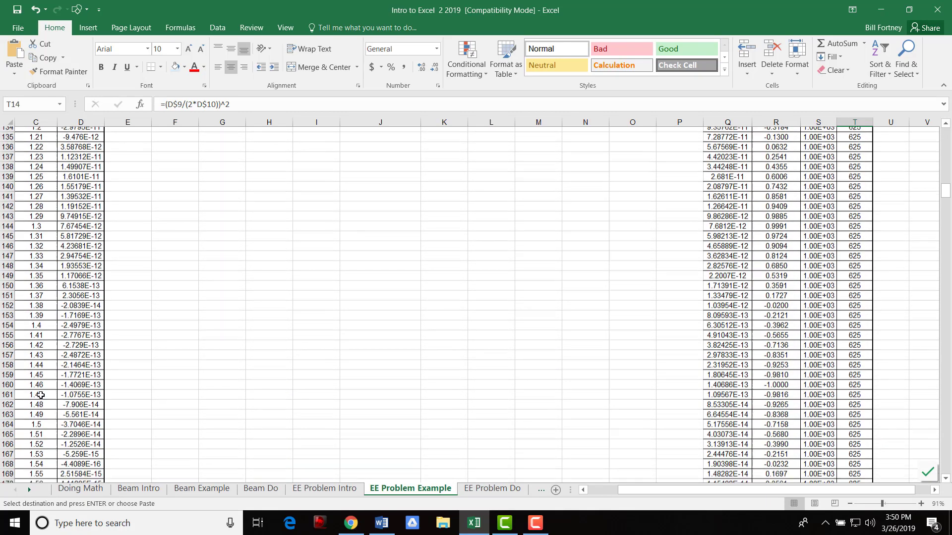
{"action": "scroll", "coordinate": [40, 390], "scroll_direction": "down", "scroll_amount": 20}
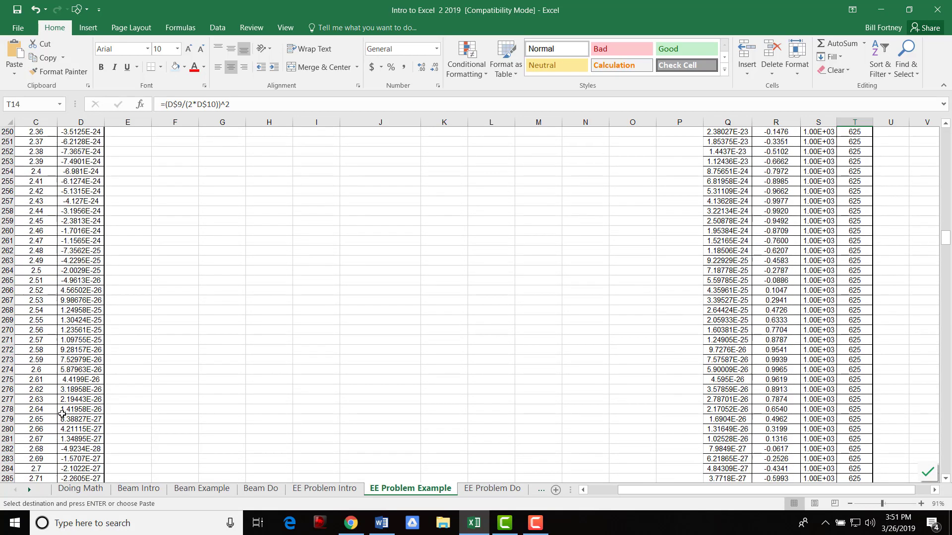
{"action": "scroll", "coordinate": [33, 399], "scroll_direction": "down", "scroll_amount": 14}
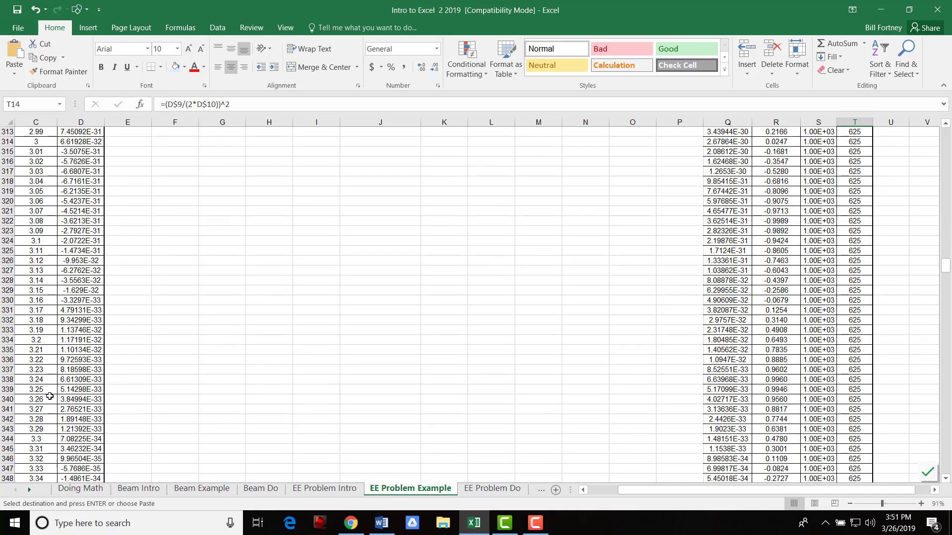
{"action": "key", "text": "ctrl+Down"}
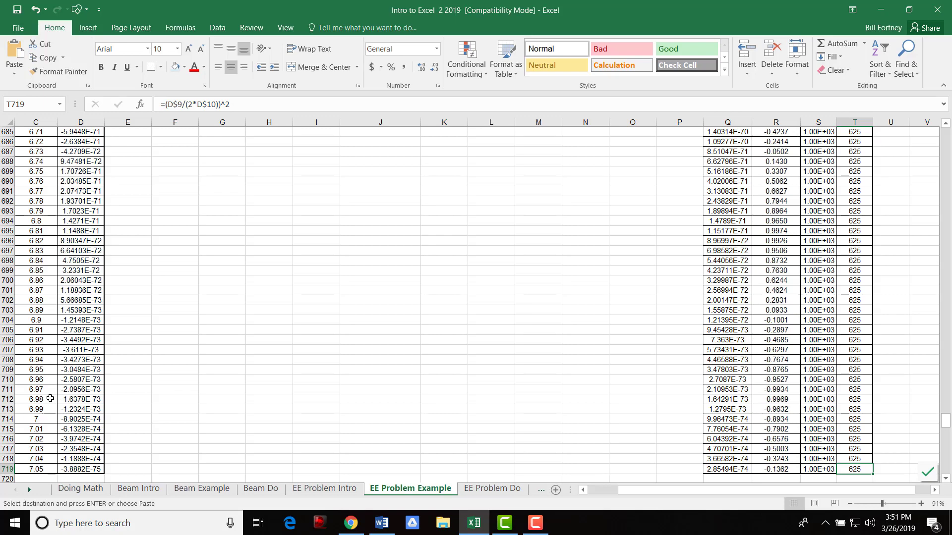
{"action": "key", "text": "ctrl+Up"}
{"action": "key", "text": "Up"}
{"action": "key", "text": "Up"}
{"action": "key", "text": "Up"}
{"action": "key", "text": "Up"}
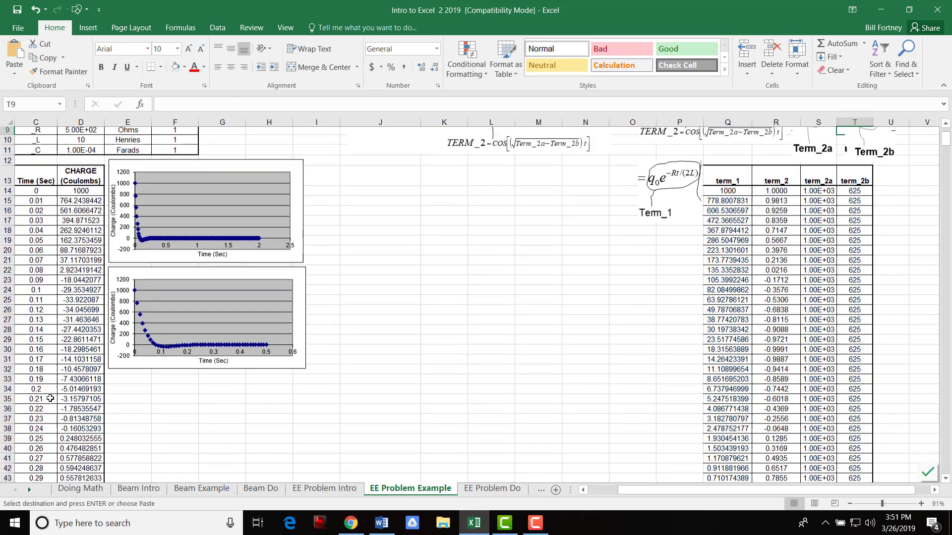
{"action": "key", "text": "Up"}
{"action": "key", "text": "Up"}
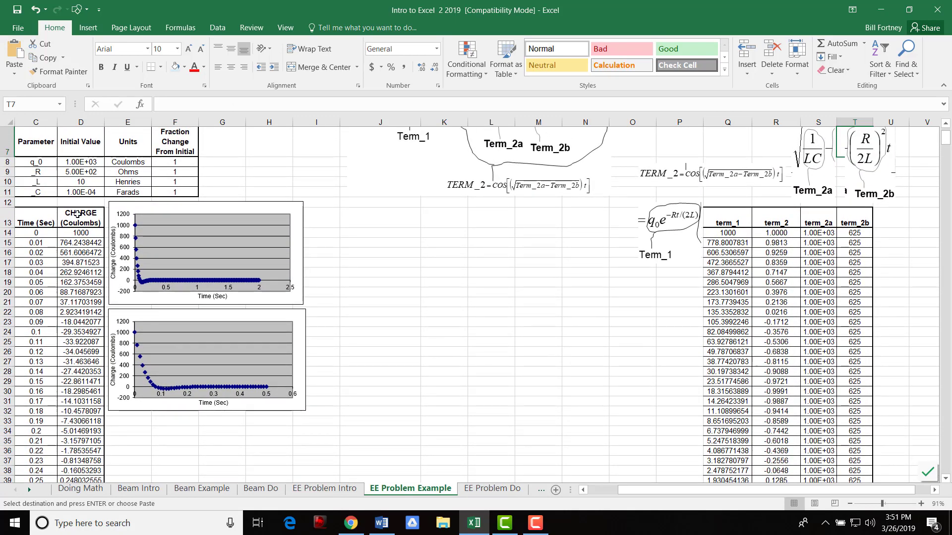
Examine the charge formula in D14 and how the parameter table, charts and term columns are laid out around it.
{"action": "left_click", "coordinate": [77, 214]}
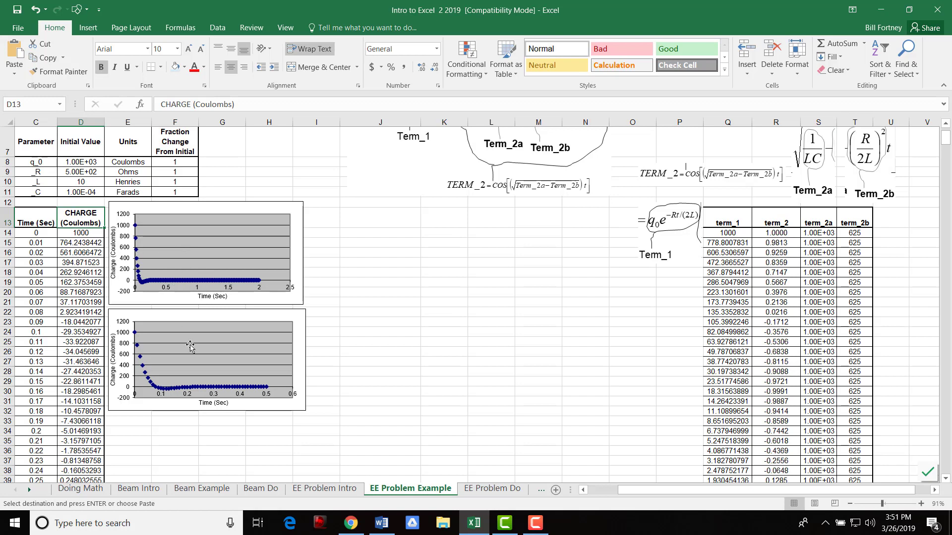
{"action": "left_click", "coordinate": [79, 236]}
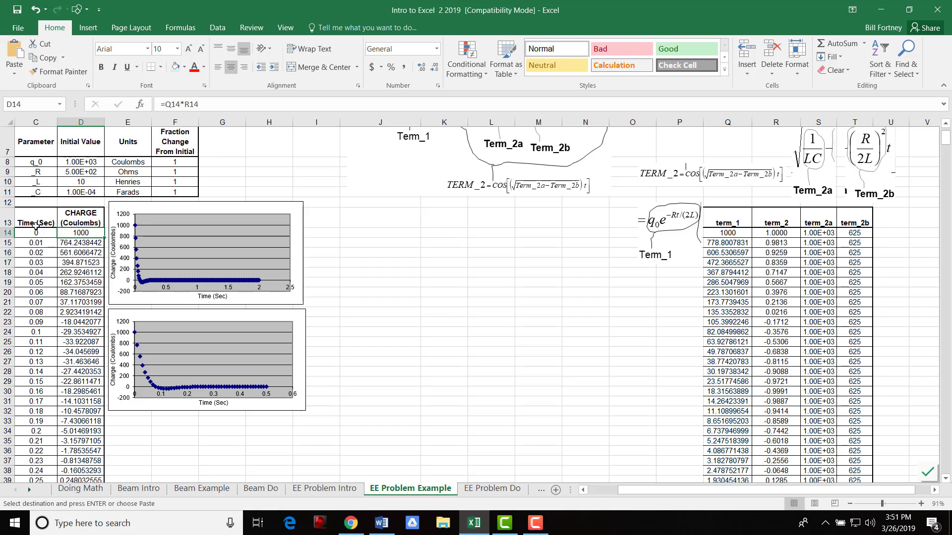
{"action": "left_click_drag", "start_coordinate": [34, 234], "coordinate": [857, 234]}
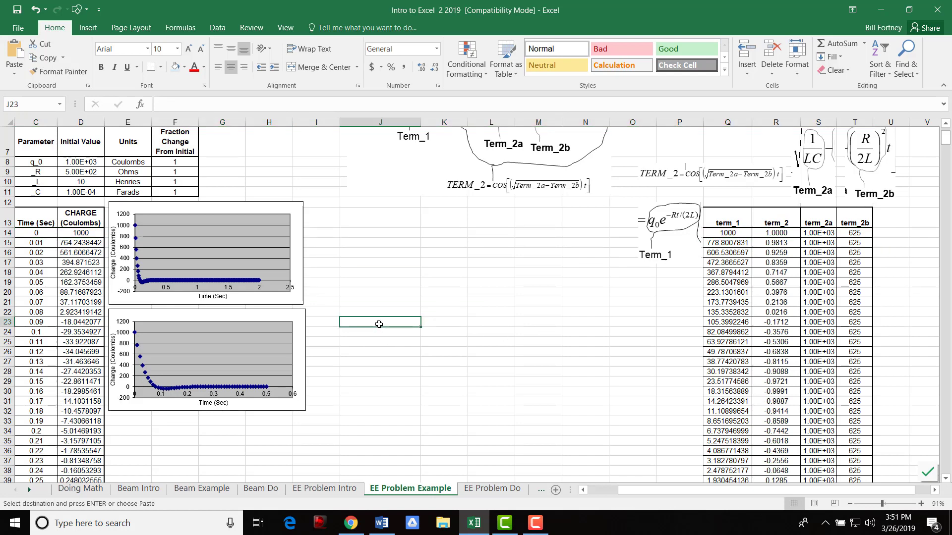
{"action": "left_click_drag", "start_coordinate": [25, 134], "coordinate": [310, 445]}
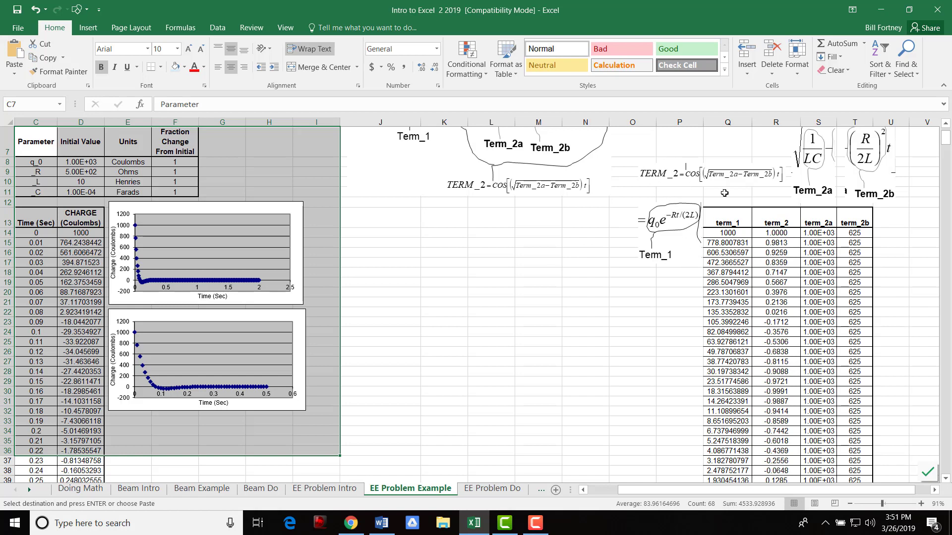
{"action": "left_click", "coordinate": [82, 233]}
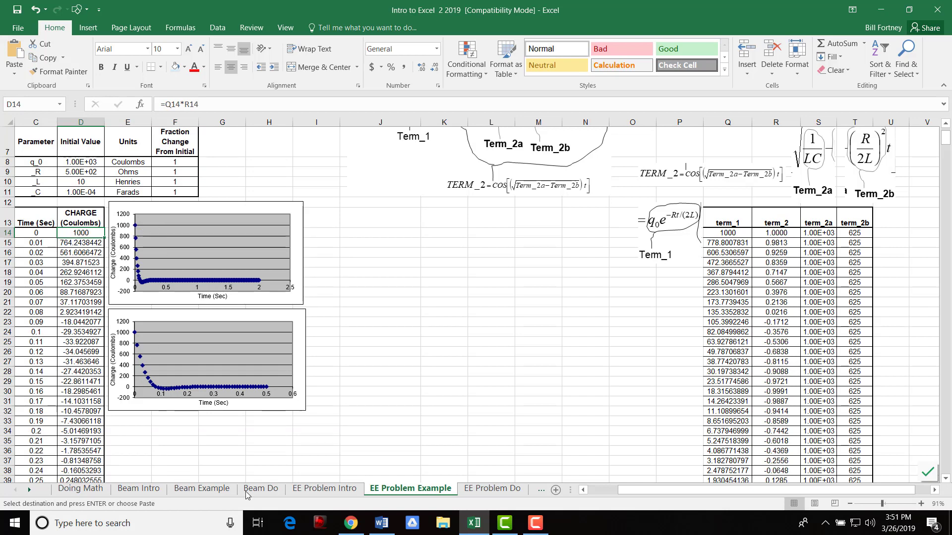
Compare the equation's term breakdown on EE Problem Intro with the charge model on EE Problem Example, ending on the example sheet.
{"action": "left_click", "coordinate": [326, 490]}
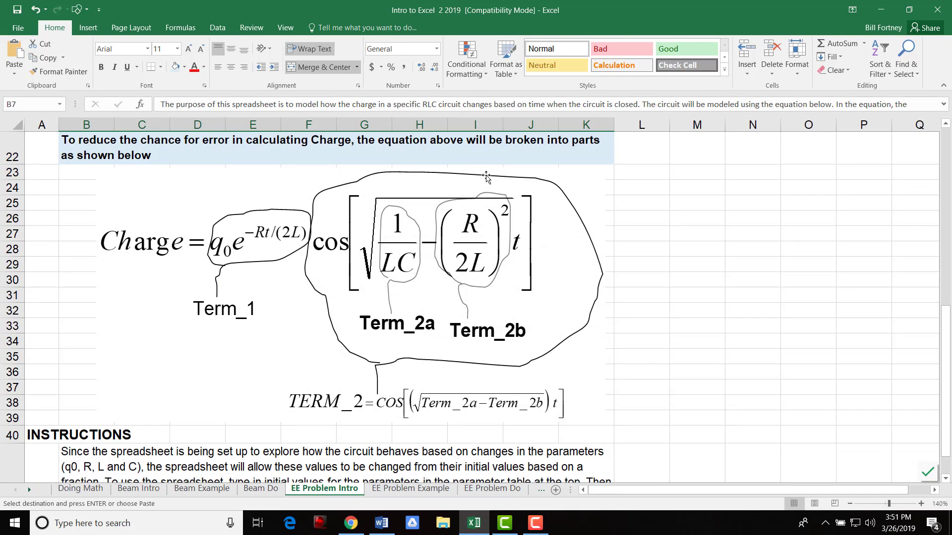
{"action": "left_click", "coordinate": [400, 488]}
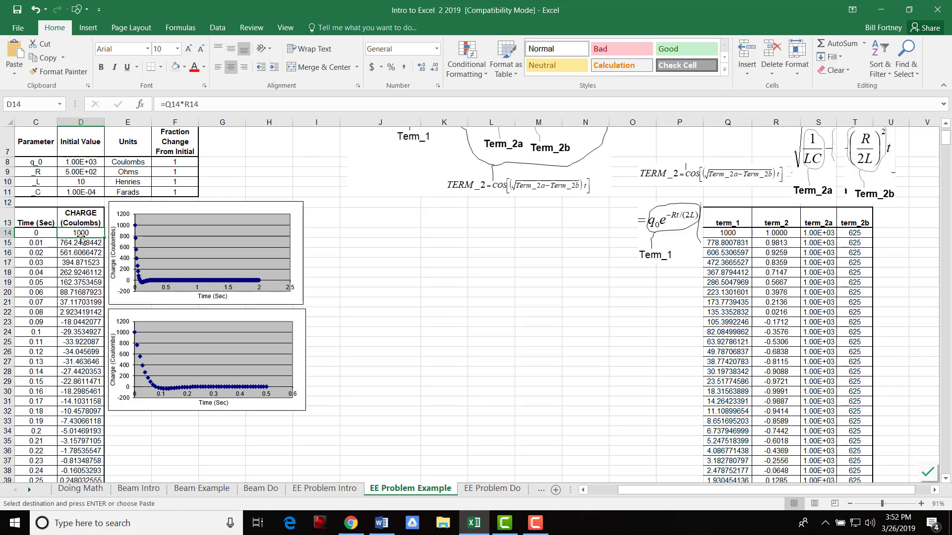
{"action": "left_click", "coordinate": [336, 489]}
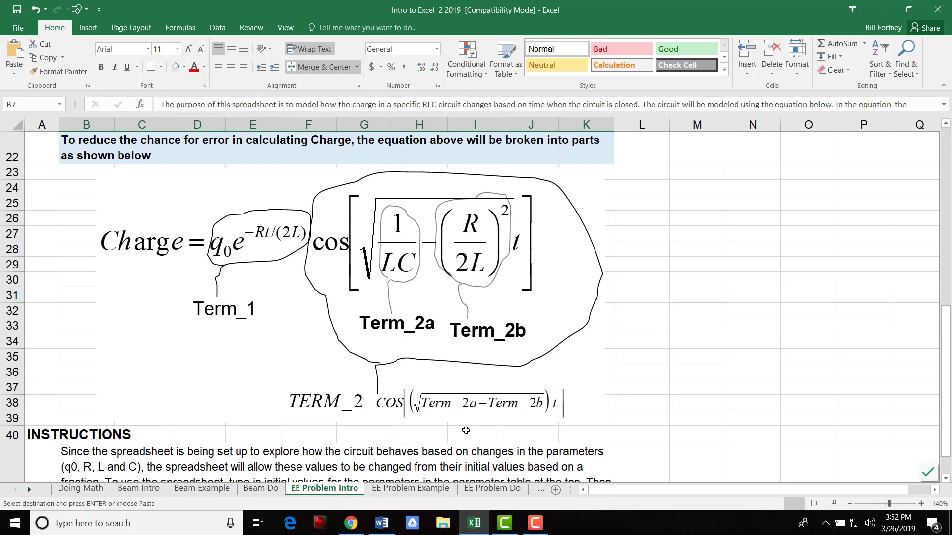
{"action": "left_click", "coordinate": [411, 488]}
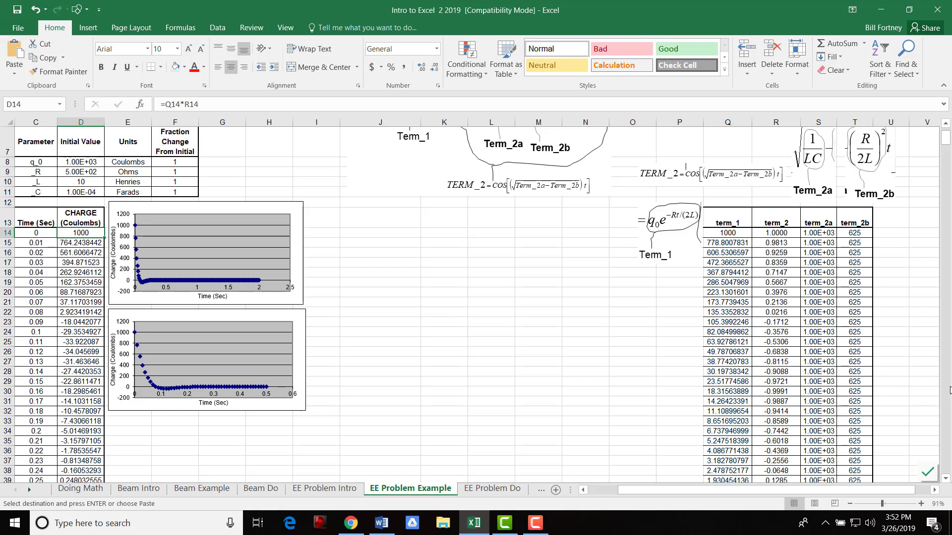
{"action": "scroll", "coordinate": [865, 354], "scroll_direction": "up", "scroll_amount": 2}
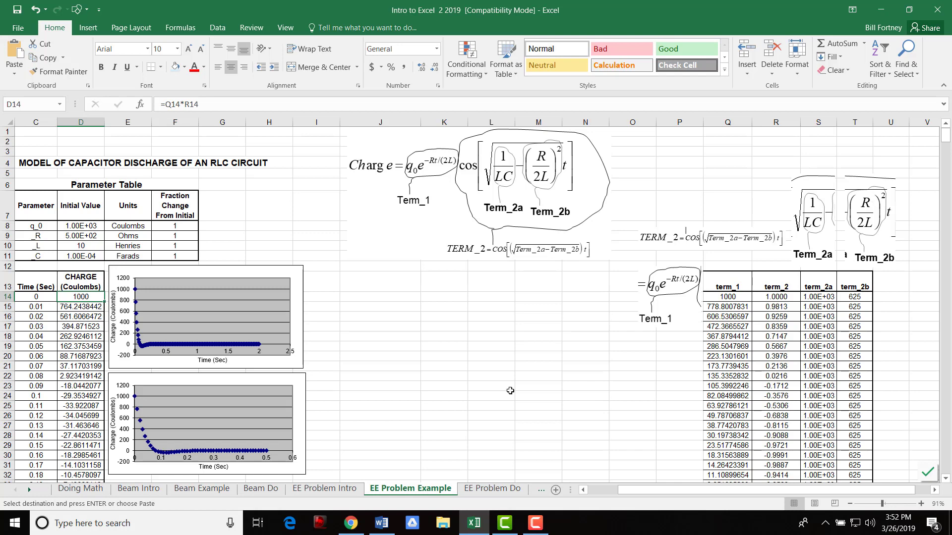
{"action": "scroll", "coordinate": [322, 374], "scroll_direction": "down", "scroll_amount": 1}
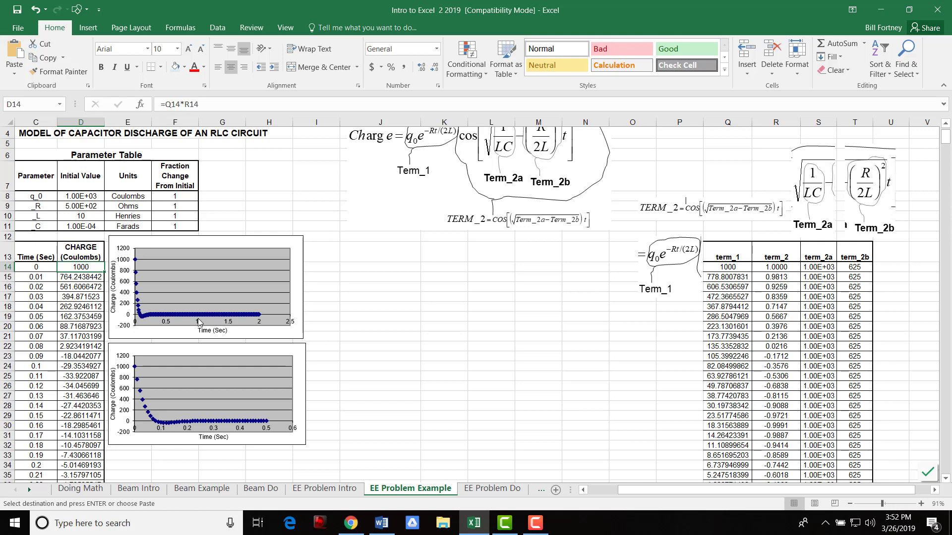
{"action": "left_click", "coordinate": [179, 206]}
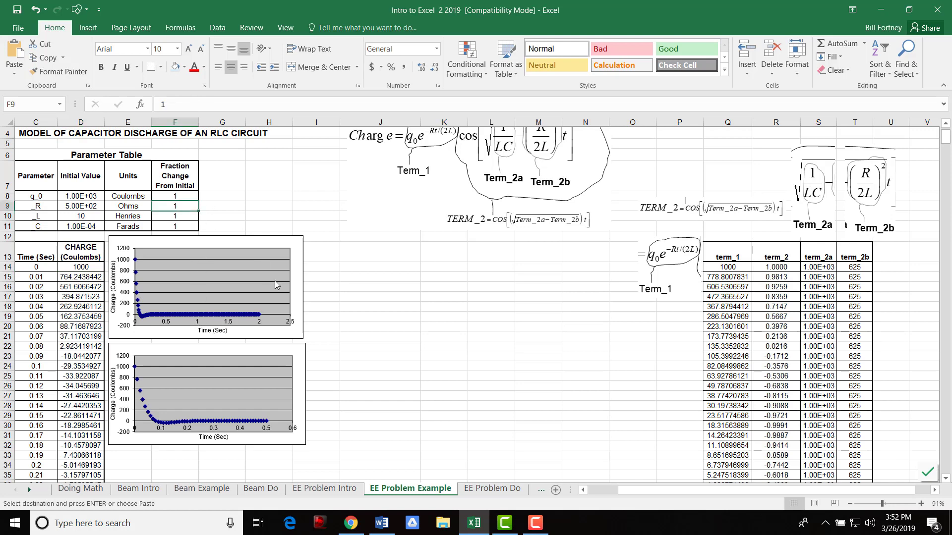
{"action": "type", "text": "."}
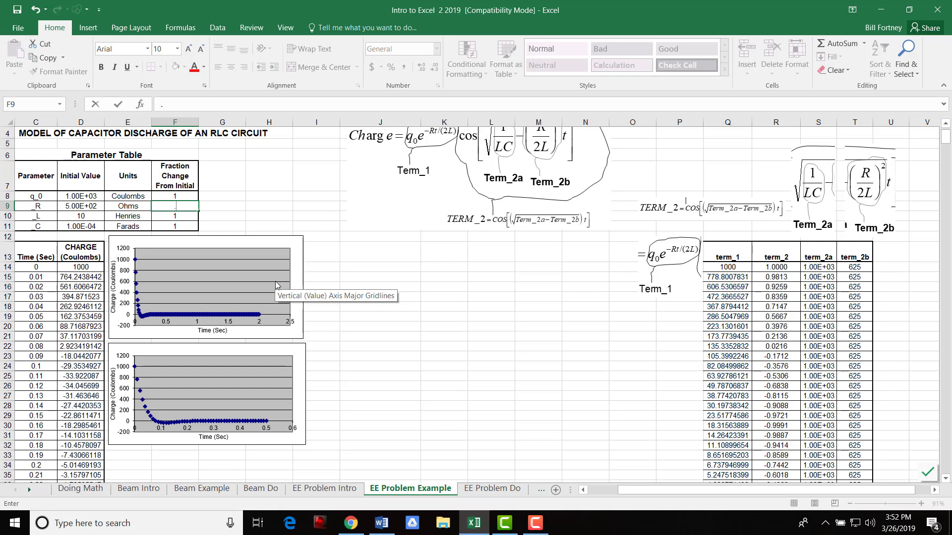
{"action": "key", "text": "Escape"}
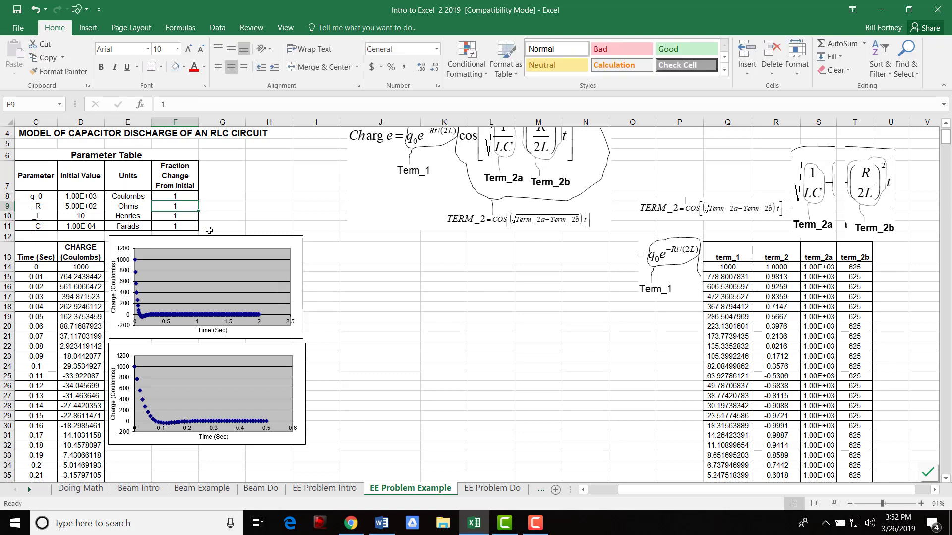
Examine how the resistance in D9 is calculated and compare it with the initial values on the EE Problem Intro sheet, returning to EE Problem Example.
{"action": "left_click", "coordinate": [77, 207]}
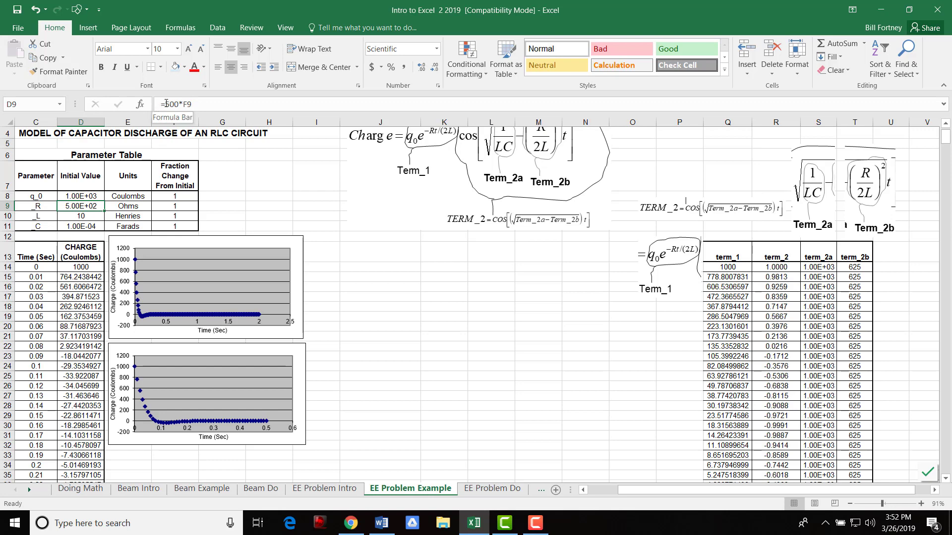
{"action": "left_click", "coordinate": [331, 490]}
{"action": "scroll", "coordinate": [533, 313], "scroll_direction": "up", "scroll_amount": 5}
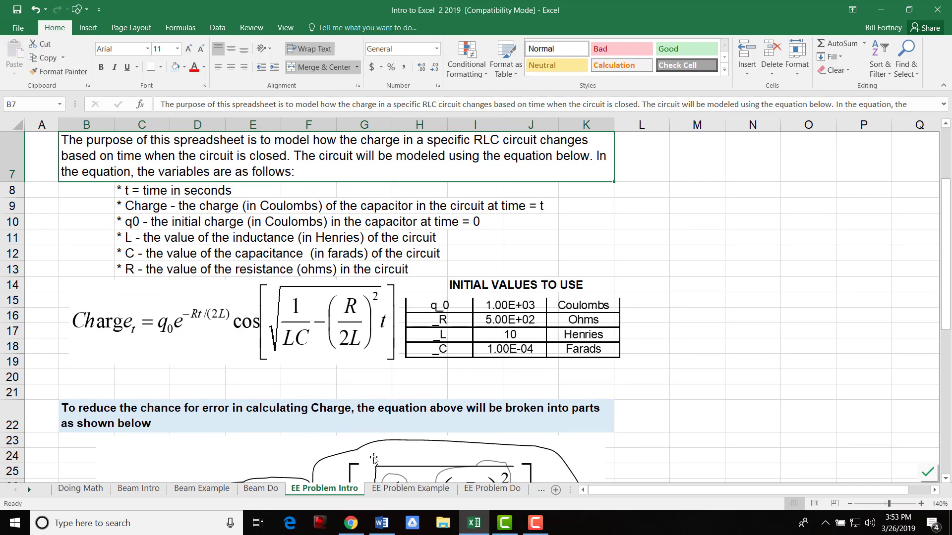
{"action": "left_click", "coordinate": [409, 491]}
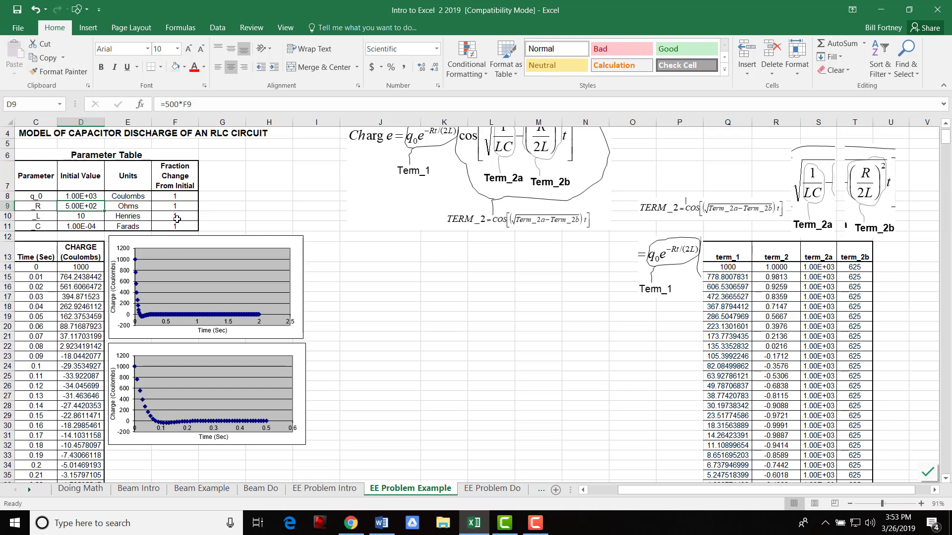
{"action": "left_click", "coordinate": [231, 205]}
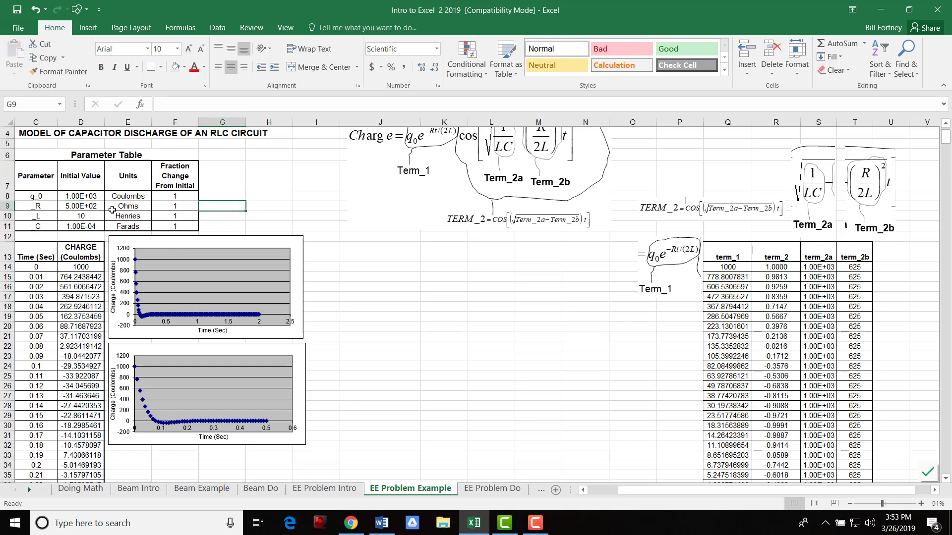
Try successive fraction changes of 0.9, 0.8 and 0.7 for the resistance in cell F9 of the parameter table.
{"action": "left_click", "coordinate": [168, 207]}
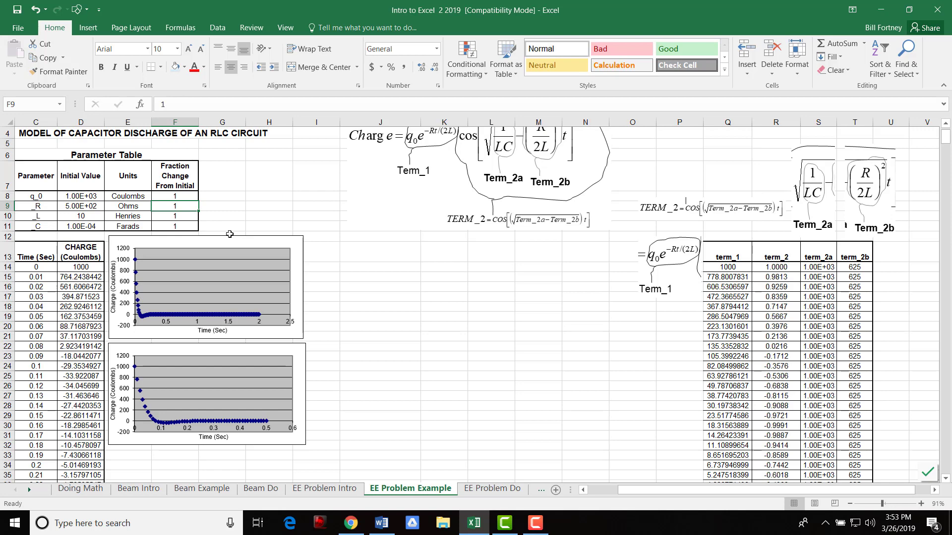
{"action": "type", "text": ".9"}
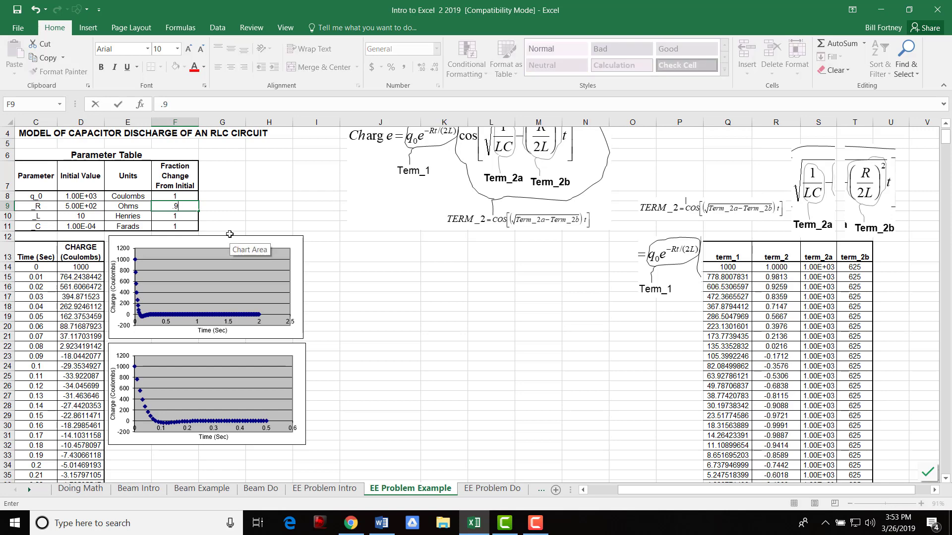
{"action": "key", "text": "Return"}
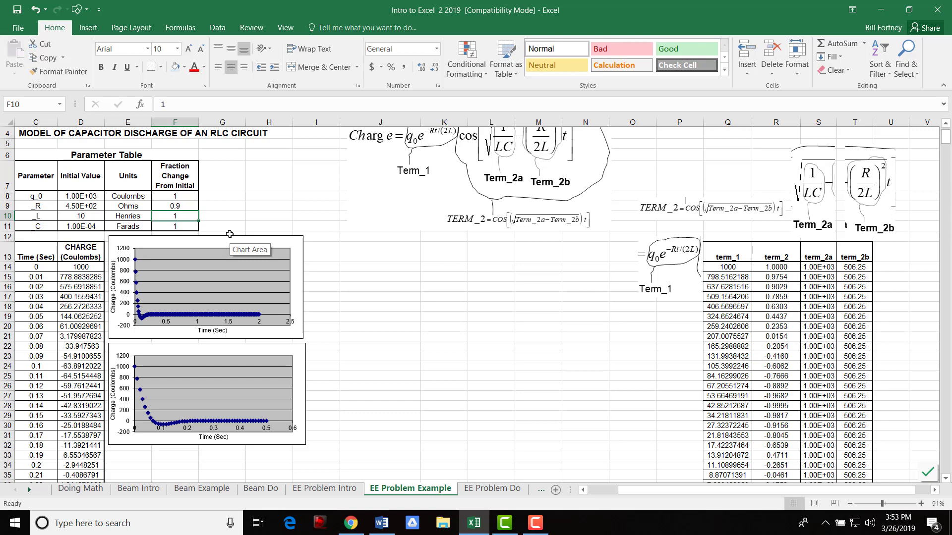
{"action": "key", "text": "Up"}
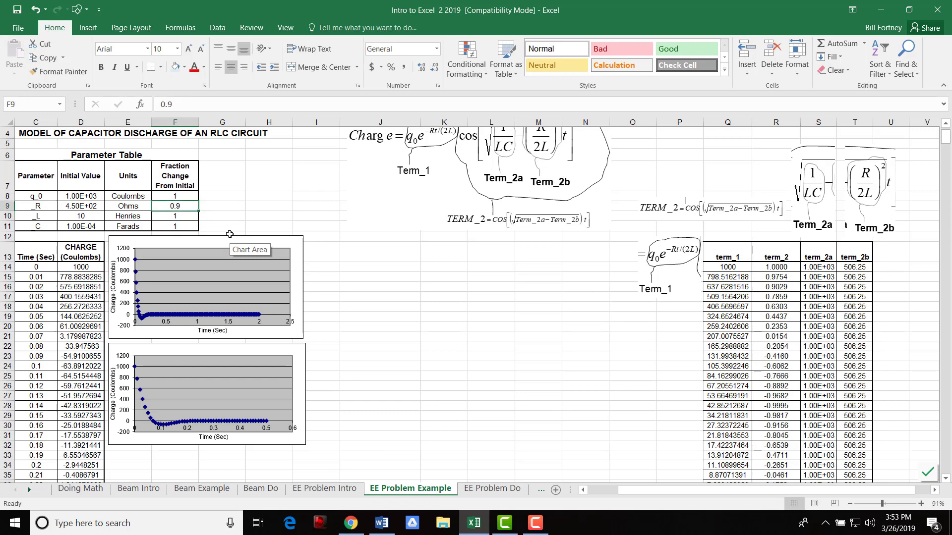
{"action": "type", "text": ".8"}
{"action": "key", "text": "Return"}
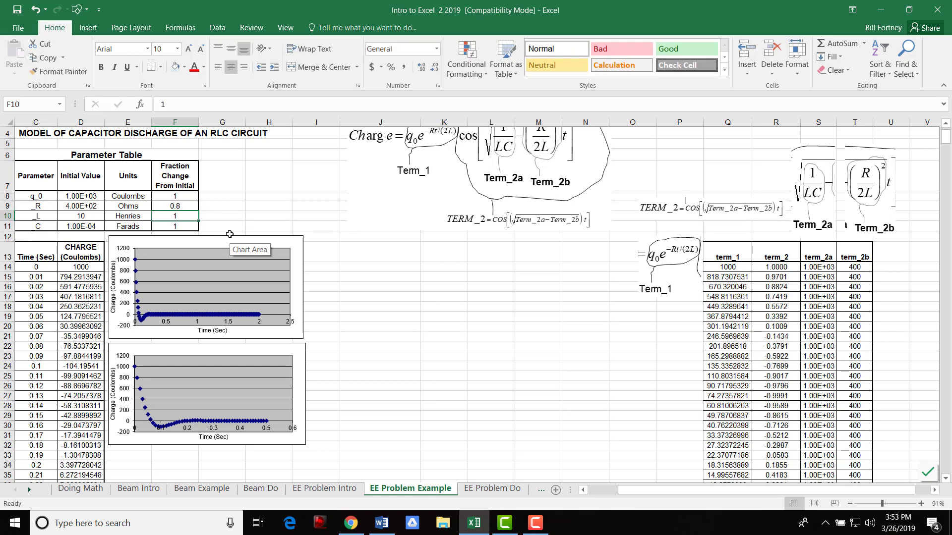
{"action": "key", "text": "Up"}
{"action": "type", "text": "."}
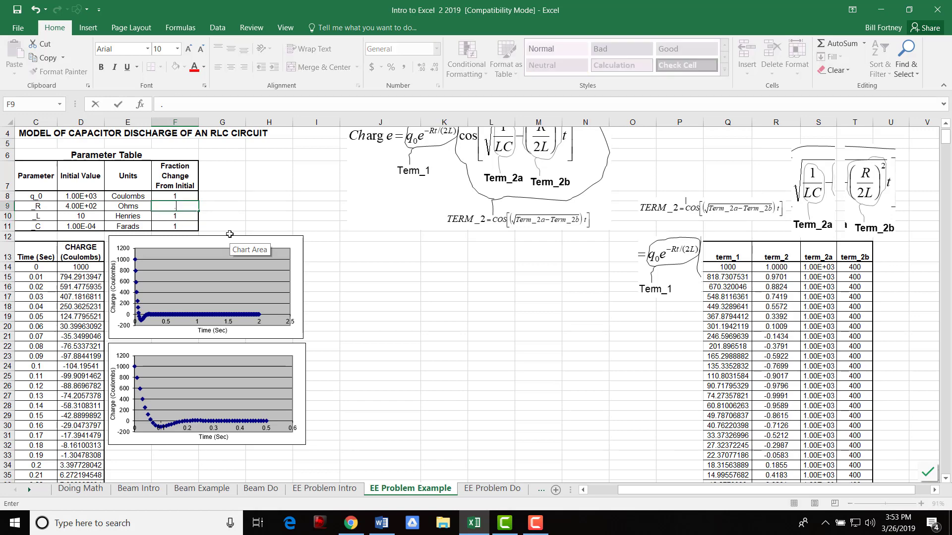
{"action": "type", "text": "7"}
{"action": "key", "text": "Return"}
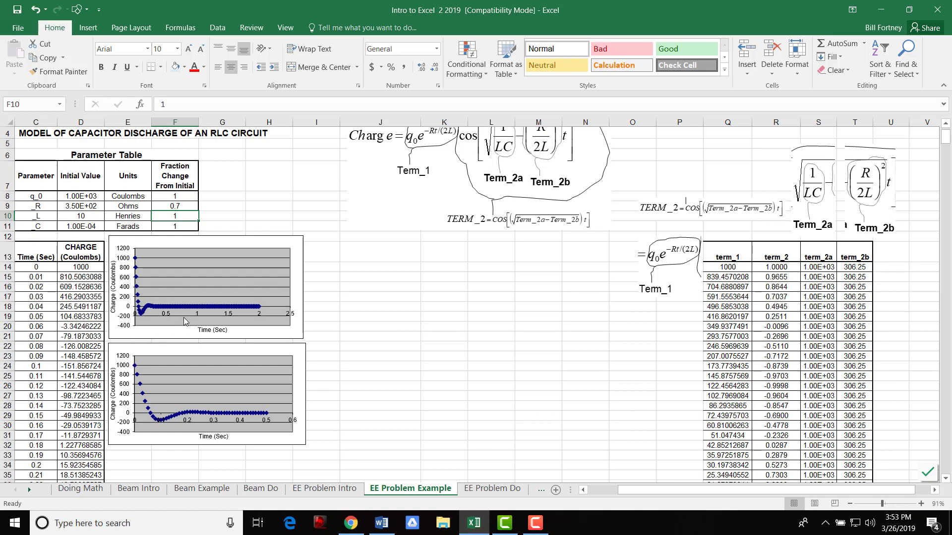
Set the resistance's fraction change in F9 to 0.3 and view both charge-versus-time charts.
{"action": "left_click", "coordinate": [128, 349]}
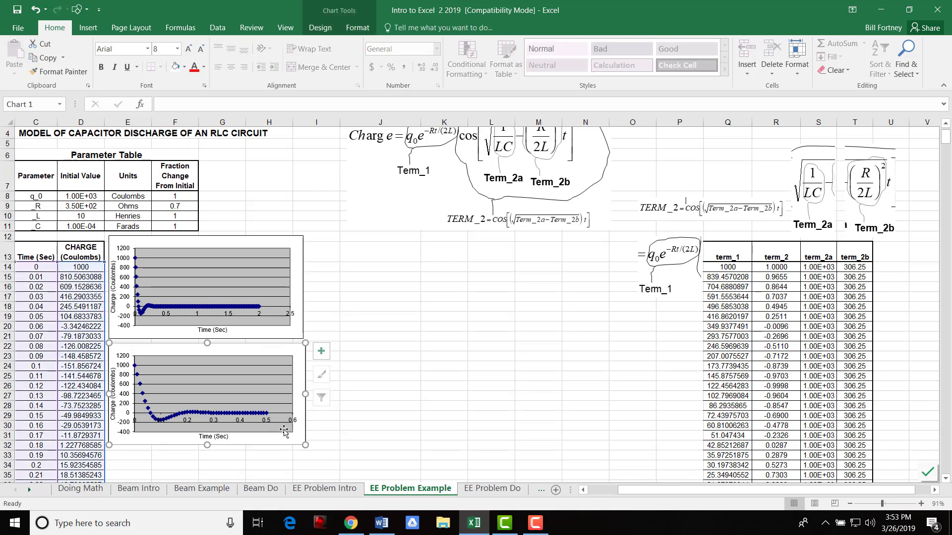
{"action": "left_click", "coordinate": [448, 378]}
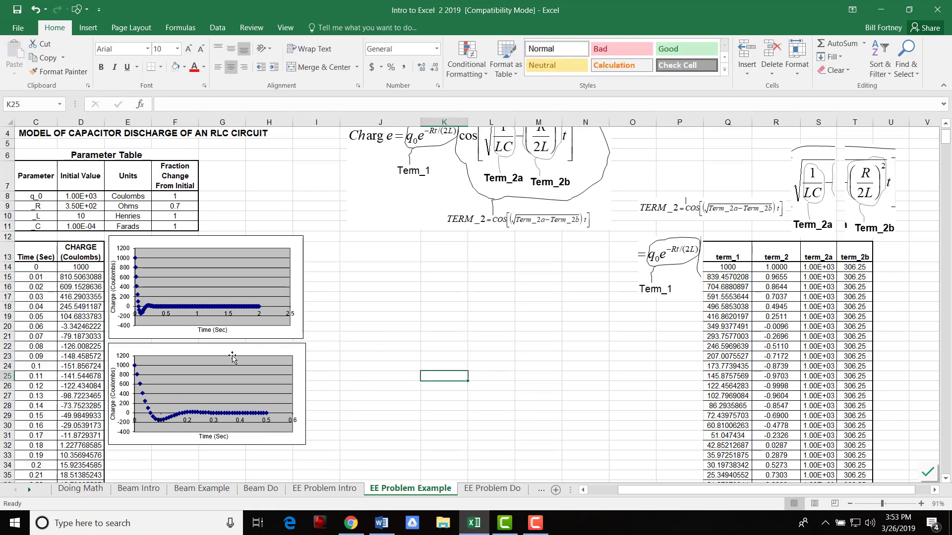
{"action": "left_click", "coordinate": [178, 207]}
{"action": "type", "text": ".3"}
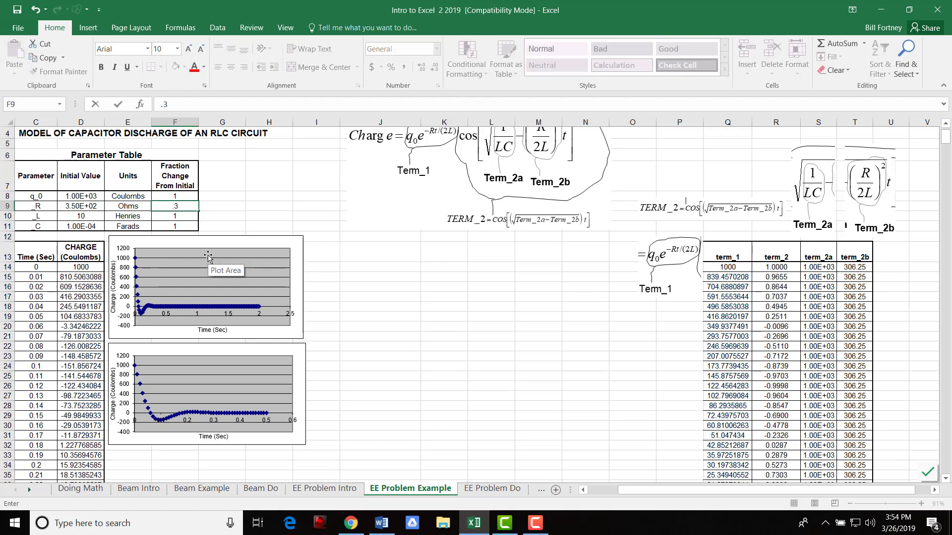
{"action": "key", "text": "Return"}
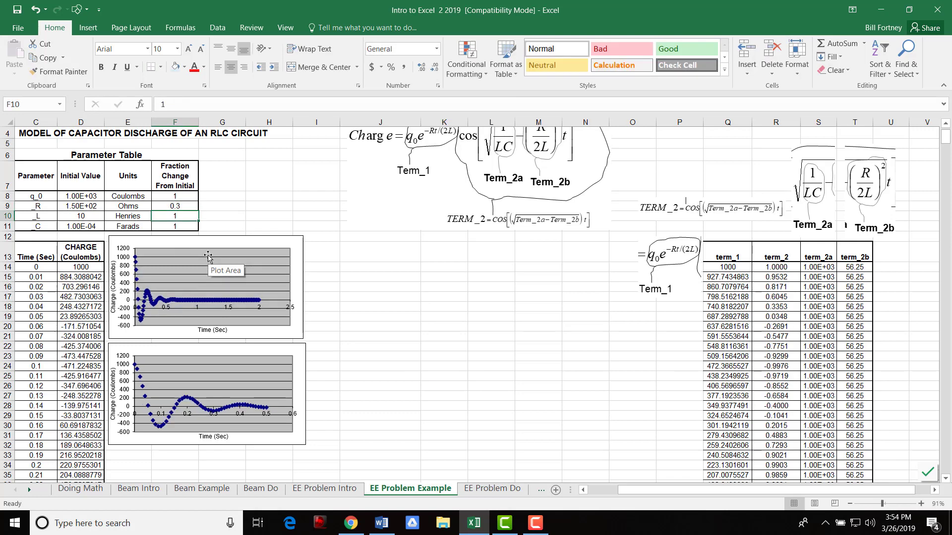
{"action": "scroll", "coordinate": [287, 261], "scroll_direction": "down", "scroll_amount": 1}
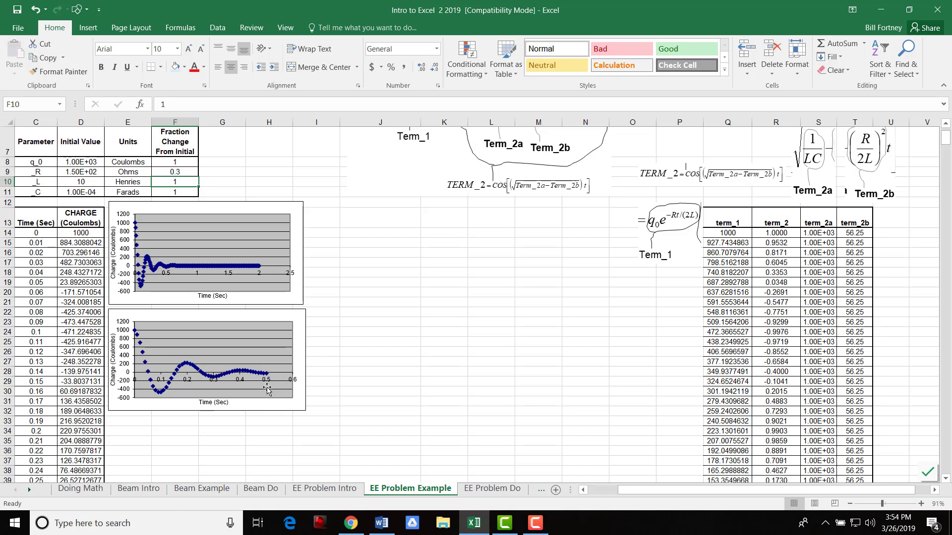
Set the resistance's fraction change in F9 back to 1.
{"action": "left_click", "coordinate": [227, 172]}
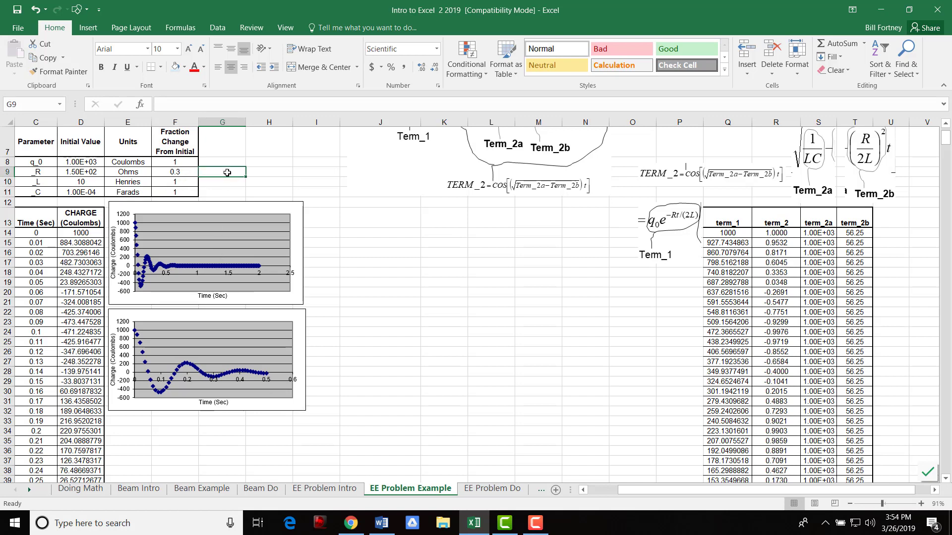
{"action": "left_click", "coordinate": [183, 172]}
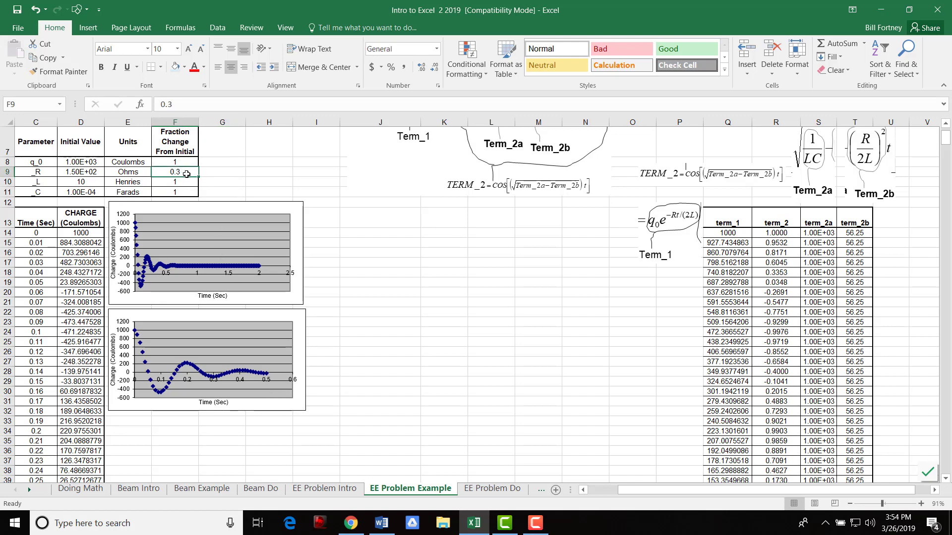
{"action": "type", "text": "1"}
{"action": "key", "text": "ctrl+Return"}
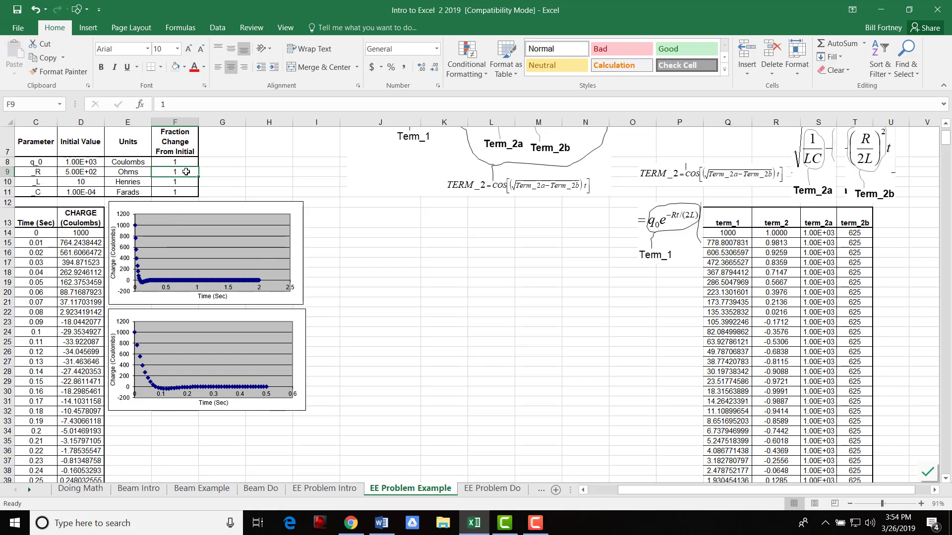
Try increasing the resistance's fraction change in F9 to 1.2 and to 1.3.
{"action": "scroll", "coordinate": [233, 179], "scroll_direction": "up", "scroll_amount": 1}
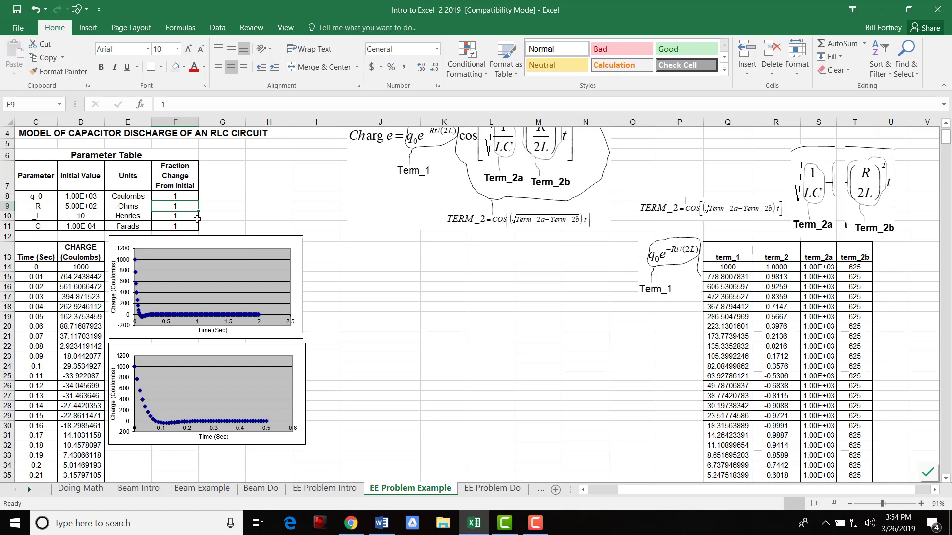
{"action": "type", "text": "1"}
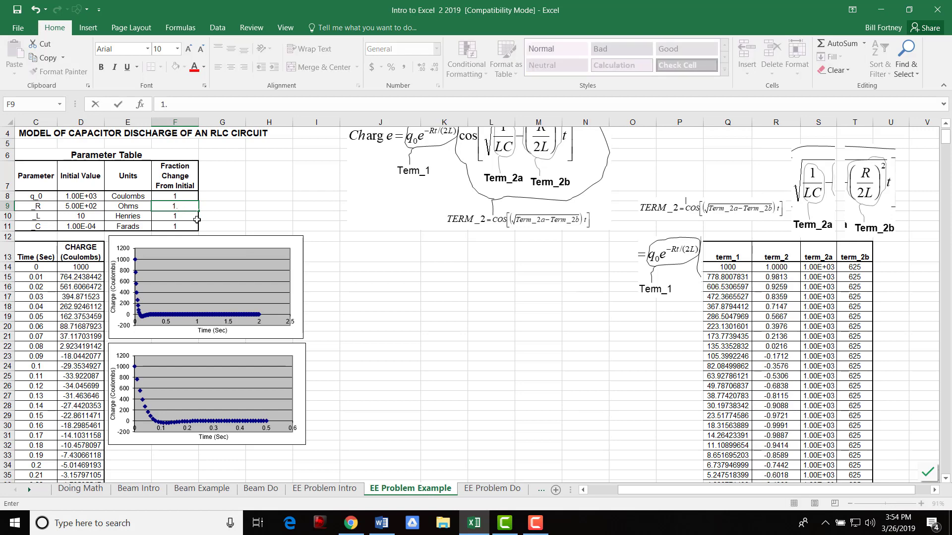
{"action": "key", "text": "Return"}
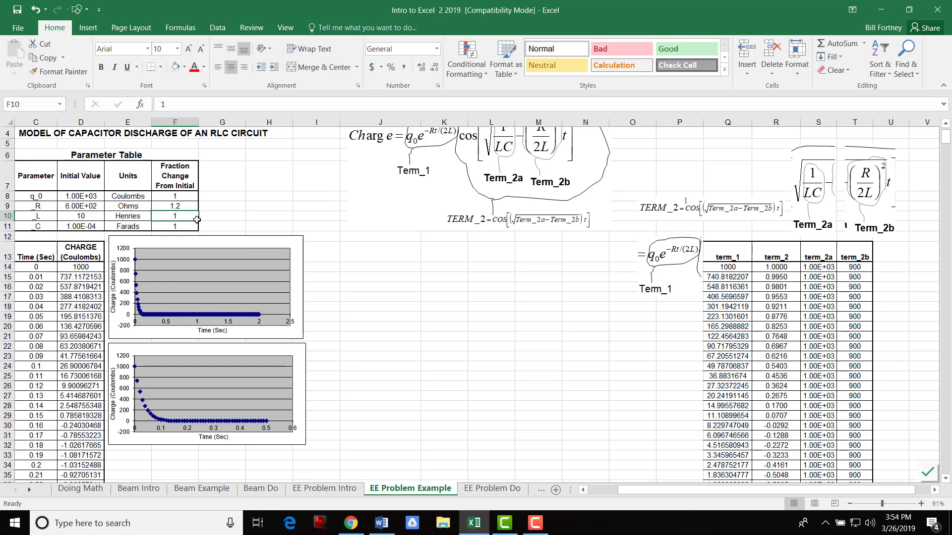
{"action": "key", "text": "Up"}
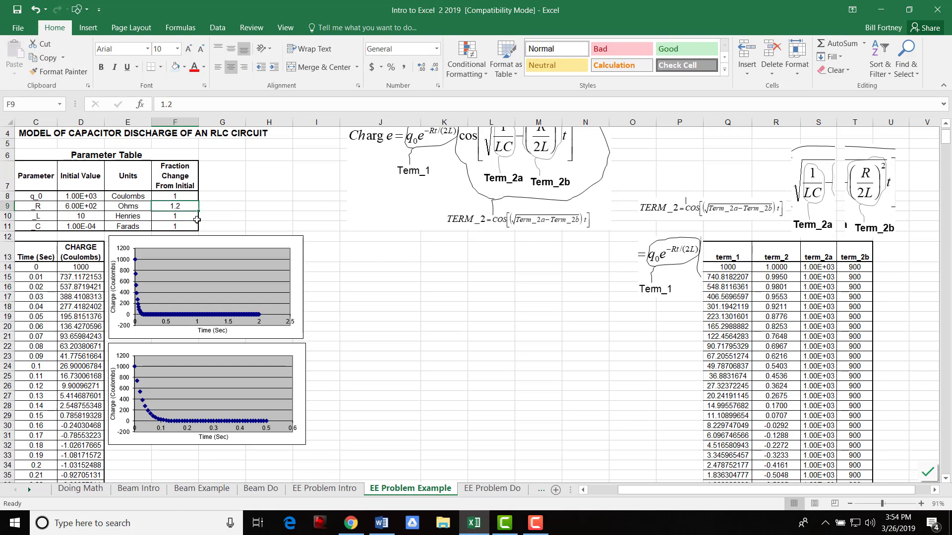
{"action": "type", "text": "1."}
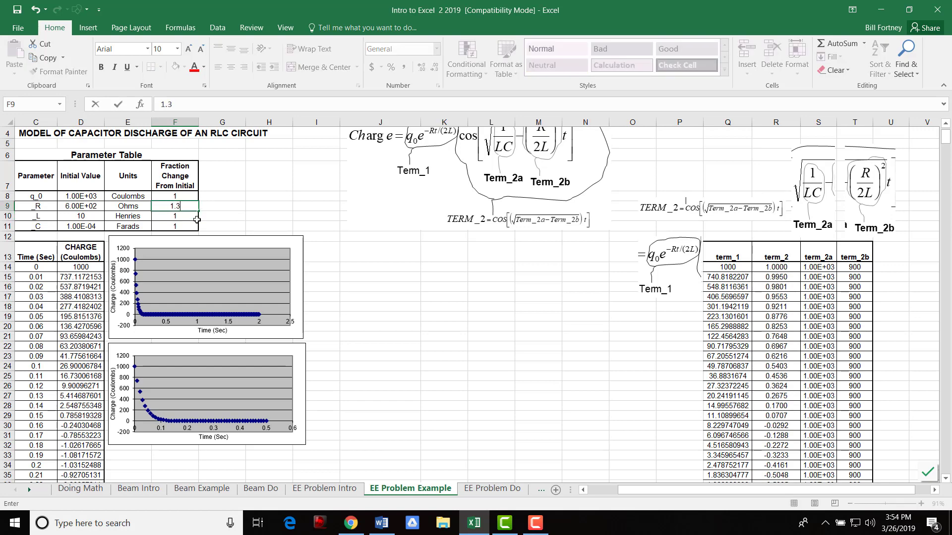
{"action": "type", "text": "3"}
{"action": "key", "text": "Return"}
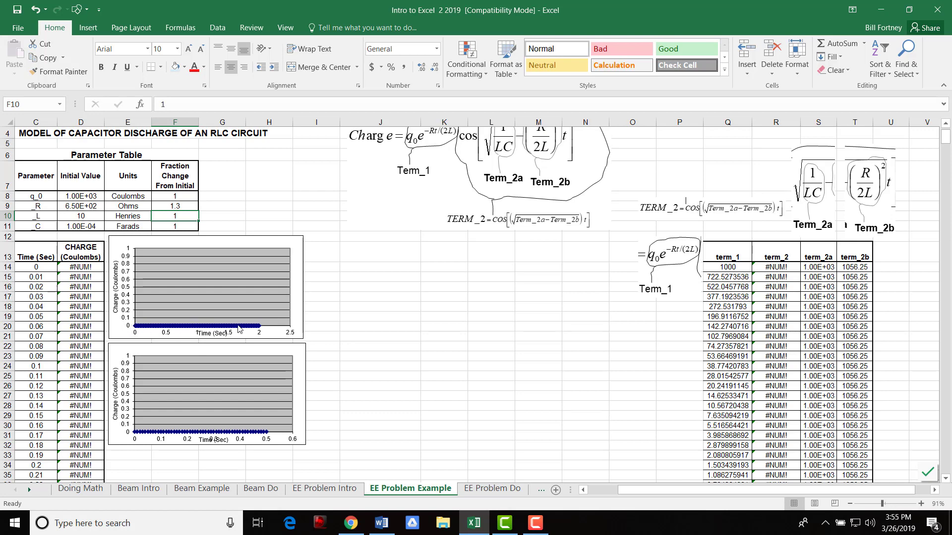
Restore the resistance's fraction change in the parameter table to 1.
{"action": "left_click", "coordinate": [184, 208]}
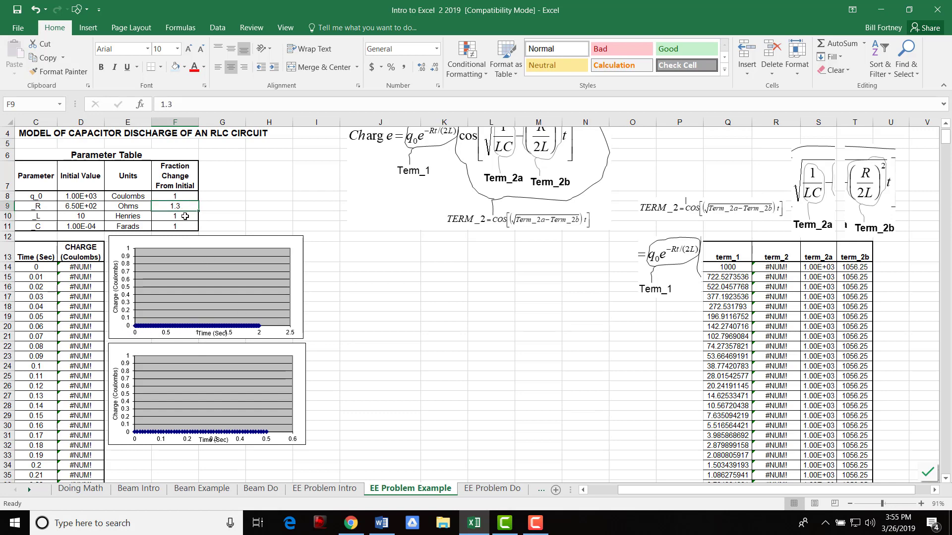
{"action": "type", "text": "1"}
{"action": "key", "text": "Return"}
{"action": "key", "text": "Up"}
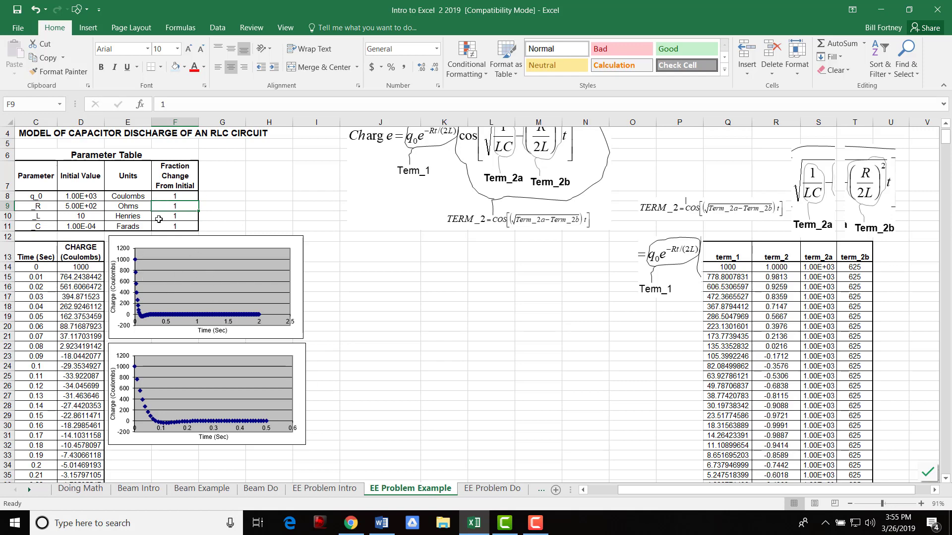
Examine the row 14 formulas for charge, term_1, term_2, term_2a and term_2b against the equation's term breakdown.
{"action": "left_click", "coordinate": [378, 266]}
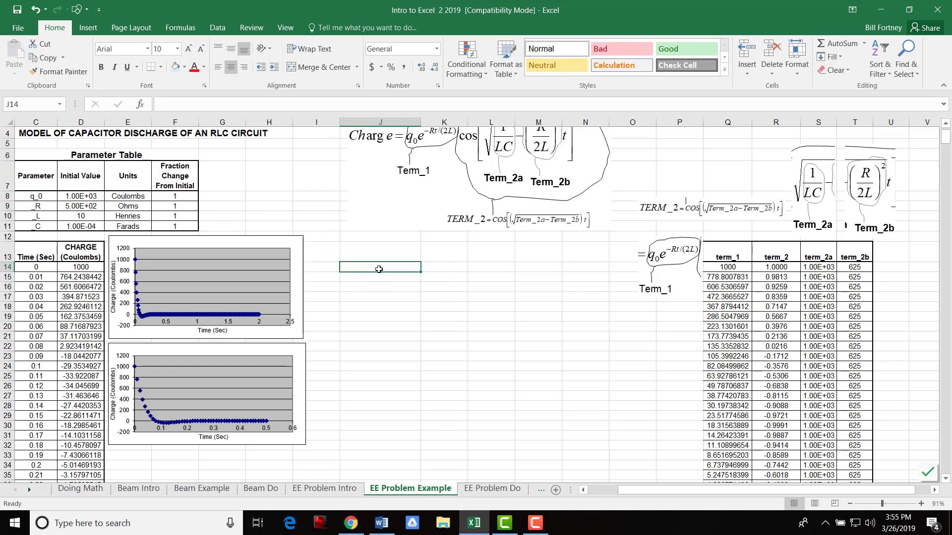
{"action": "scroll", "coordinate": [409, 265], "scroll_direction": "up", "scroll_amount": 1}
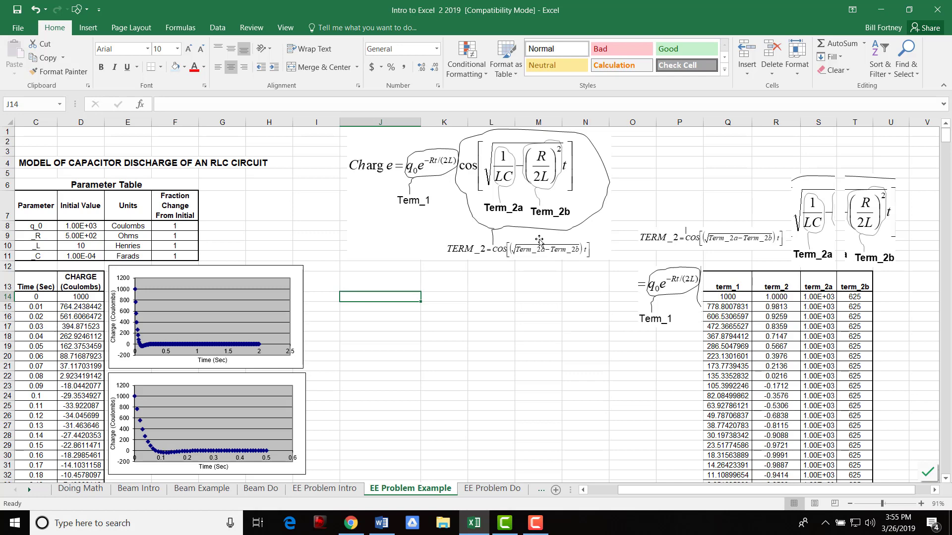
{"action": "left_click", "coordinate": [70, 297]}
{"action": "left_click", "coordinate": [725, 302]}
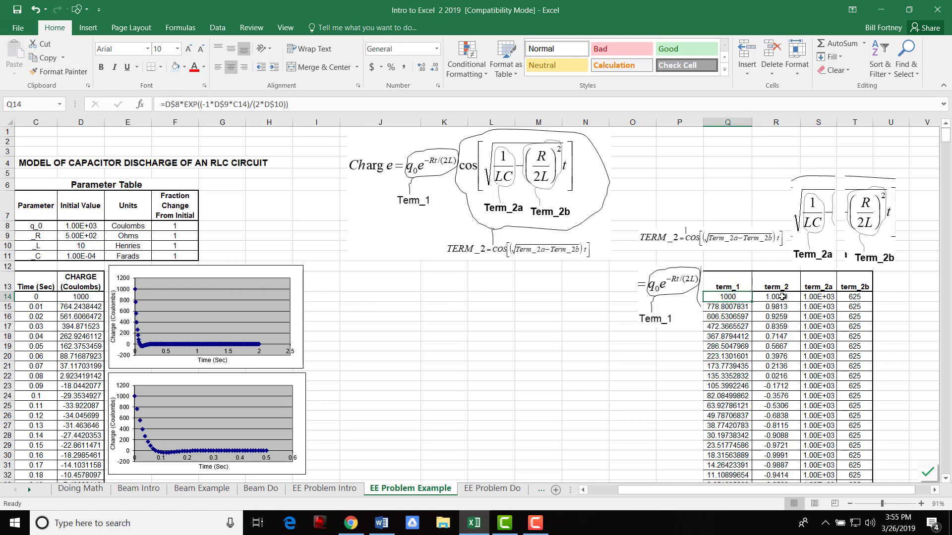
{"action": "left_click", "coordinate": [782, 298]}
{"action": "left_click", "coordinate": [818, 297]}
{"action": "left_click", "coordinate": [856, 298]}
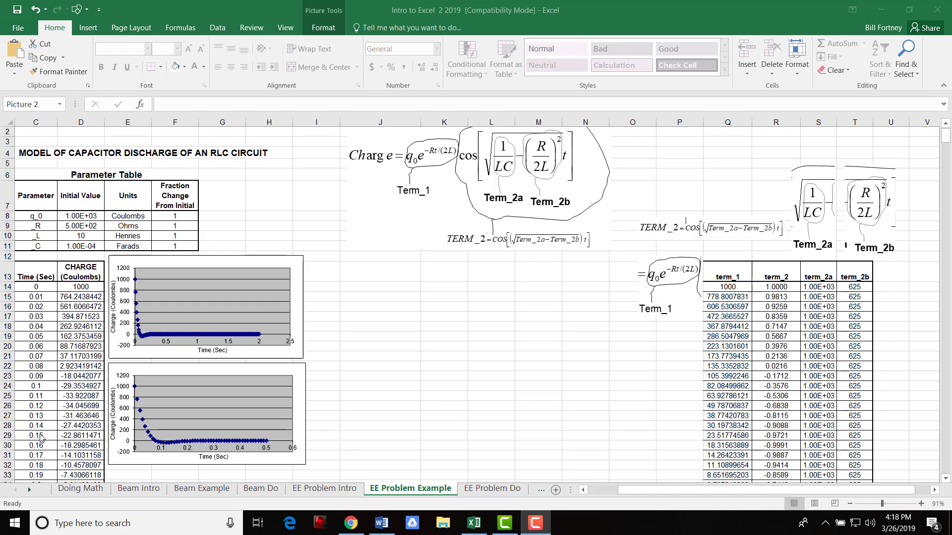
Check how far the time column extends on the EE Problem Example sheet and return to the top.
{"action": "left_click", "coordinate": [37, 335]}
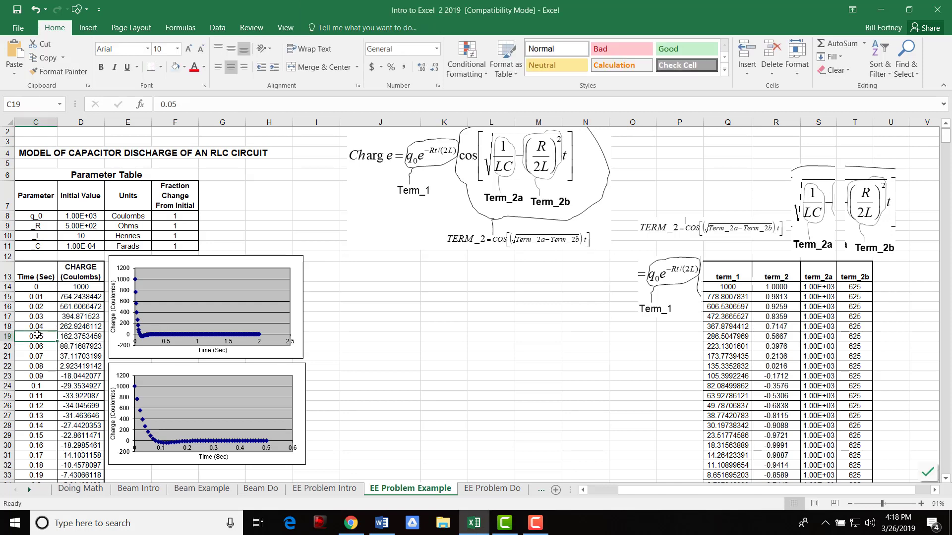
{"action": "key", "text": "ctrl+Down"}
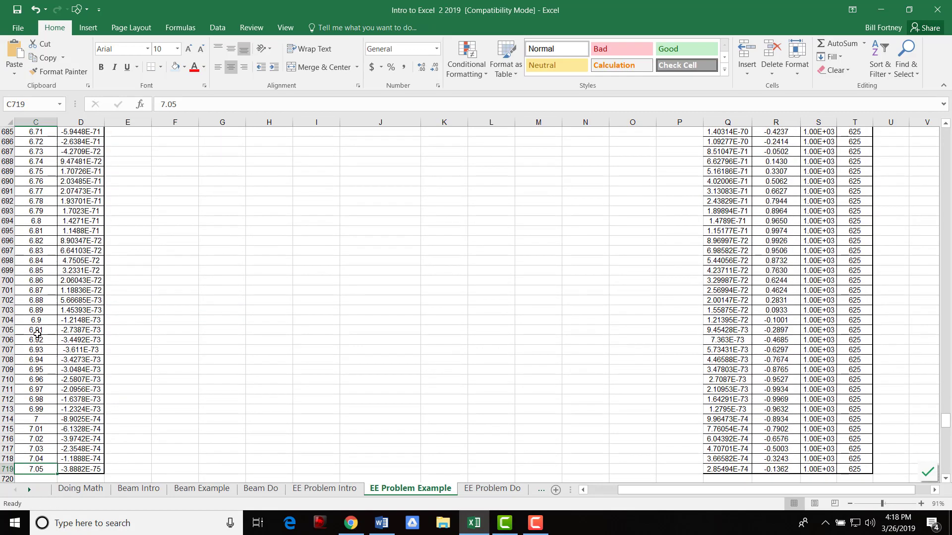
{"action": "key", "text": "End"}
{"action": "key", "text": "Up"}
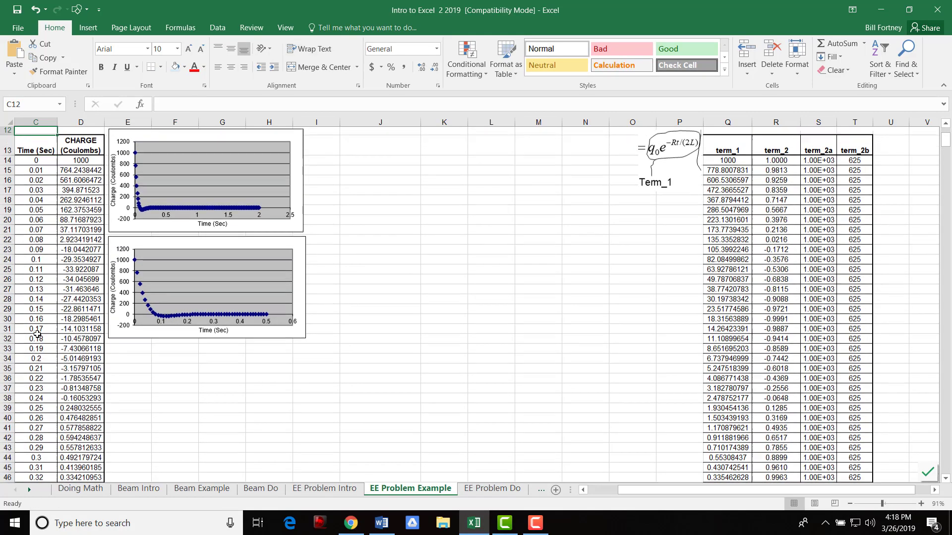
{"action": "key", "text": "Right"}
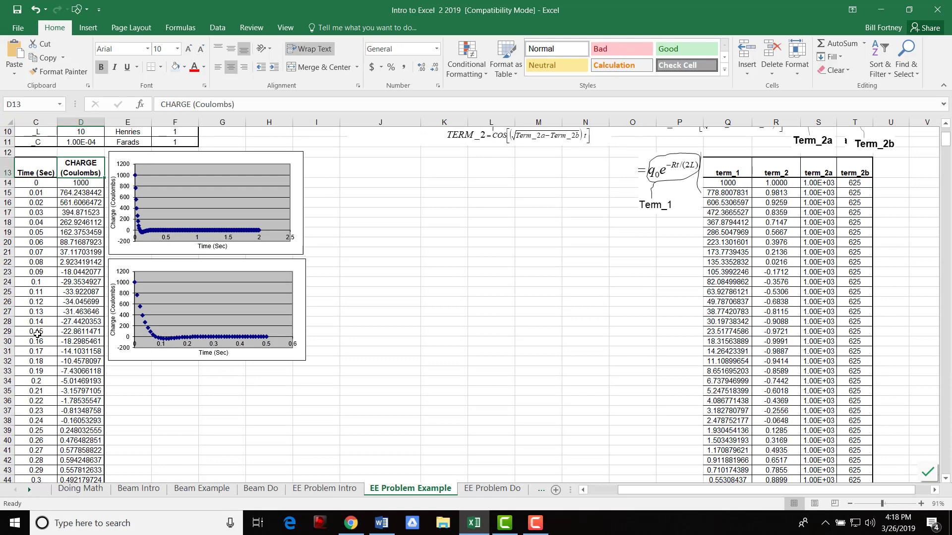
{"action": "key", "text": "ctrl+Up"}
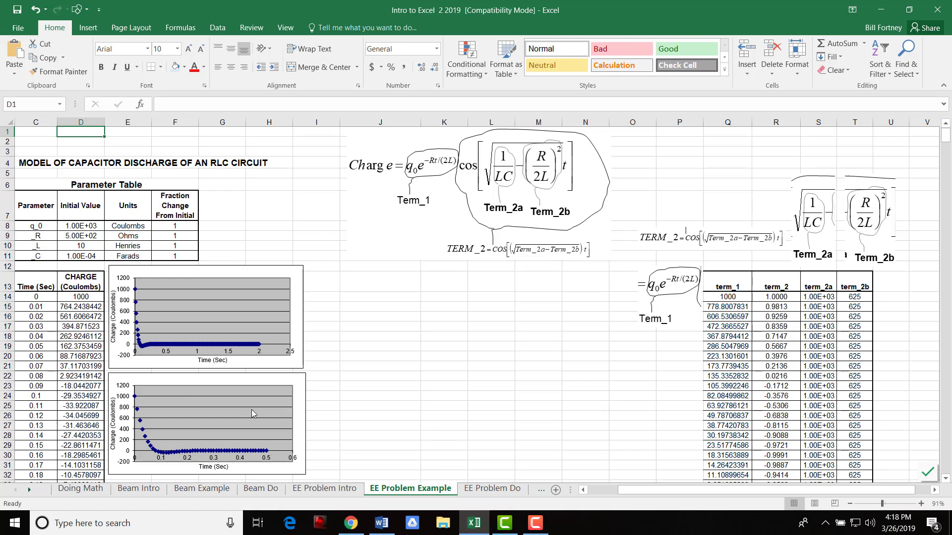
Open the EE Problem Do sheet and review the q0, R, L and C labels beside its parameter table.
{"action": "left_click", "coordinate": [496, 489]}
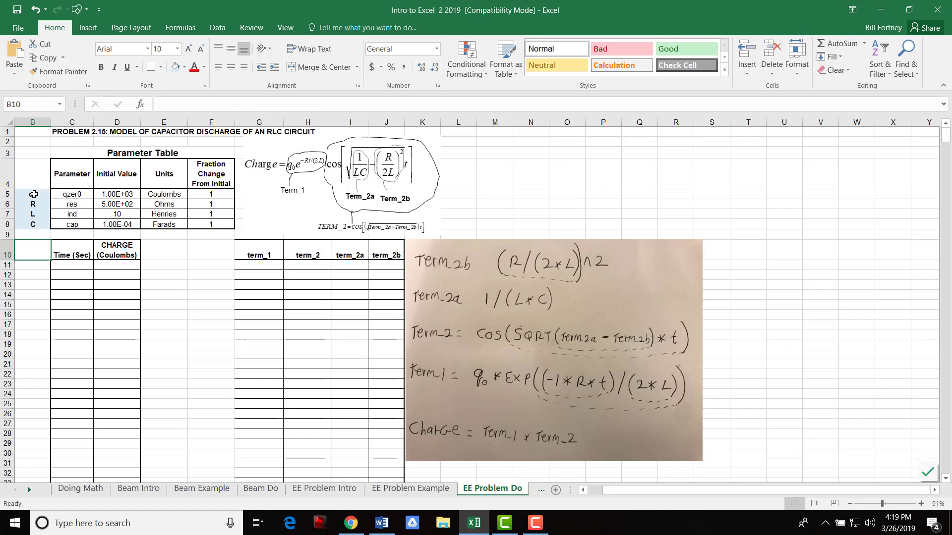
{"action": "left_click", "coordinate": [34, 195]}
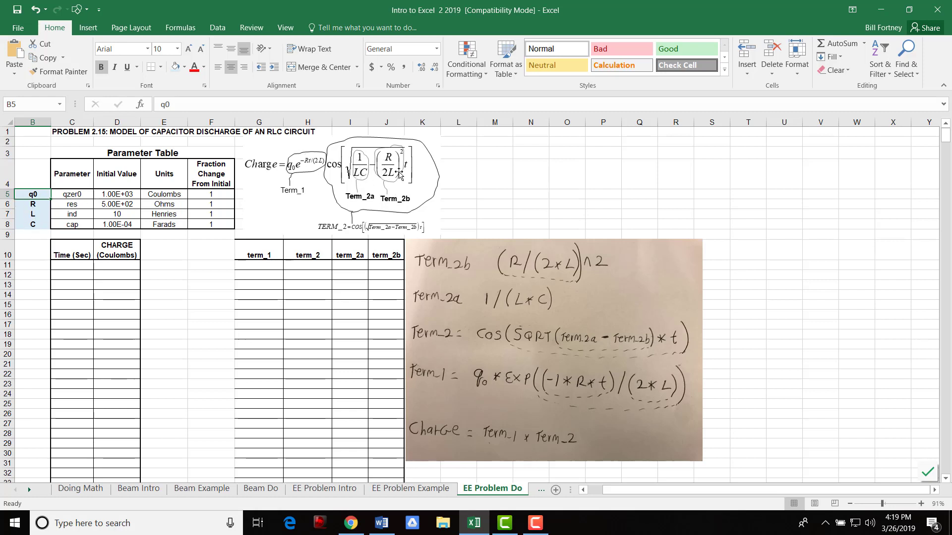
{"action": "key", "text": "Return"}
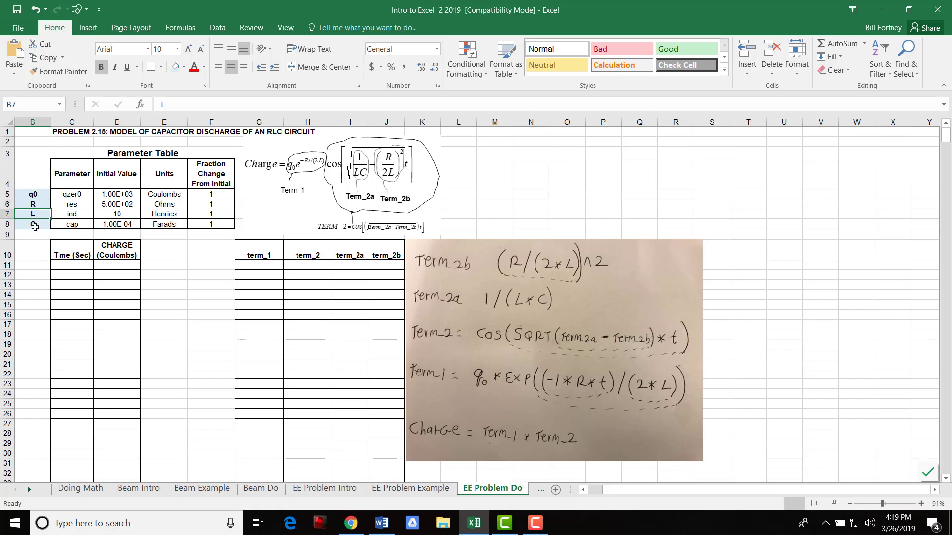
{"action": "left_click", "coordinate": [36, 234]}
Enter 0 as the first time value in C11 and check the time increment on the EE Problem Example sheet.
{"action": "left_click", "coordinate": [87, 266]}
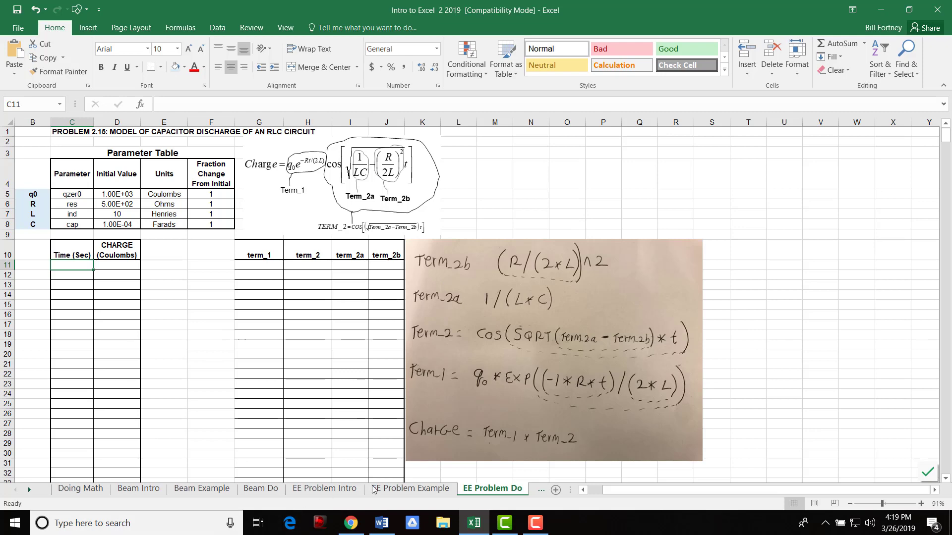
{"action": "left_click", "coordinate": [402, 489]}
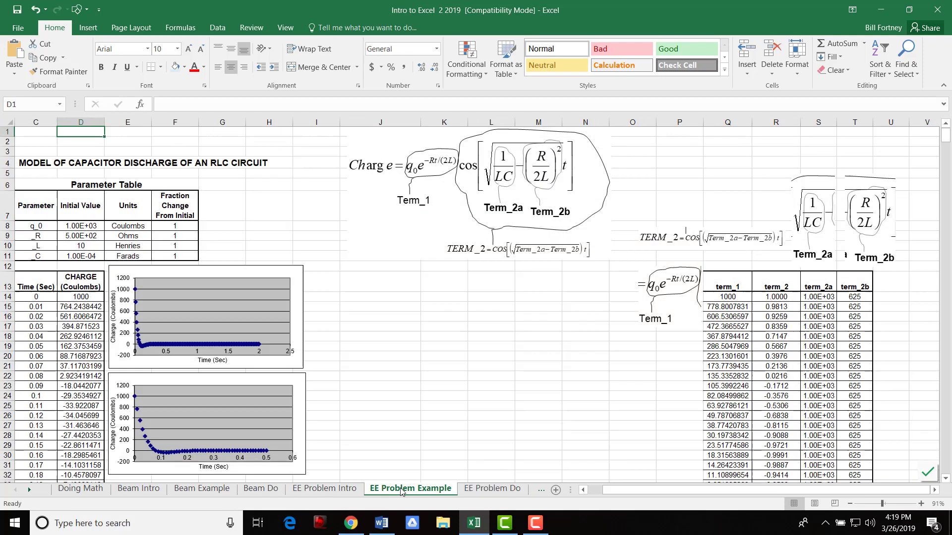
{"action": "left_click", "coordinate": [492, 489]}
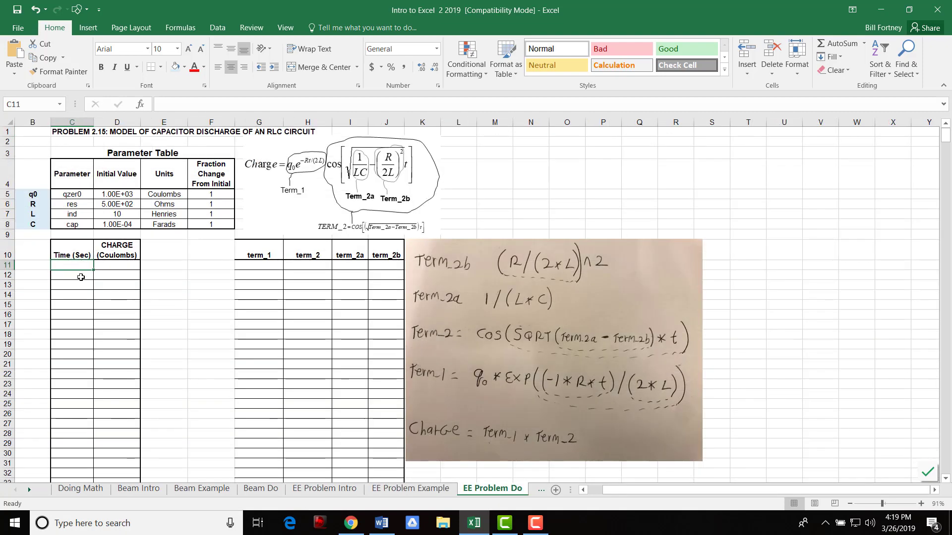
{"action": "type", "text": "0"}
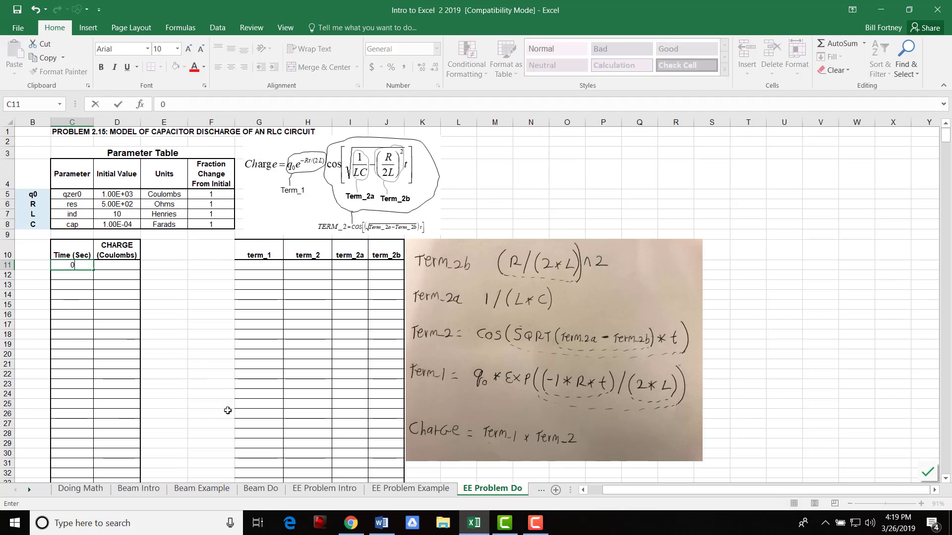
{"action": "left_click", "coordinate": [388, 490]}
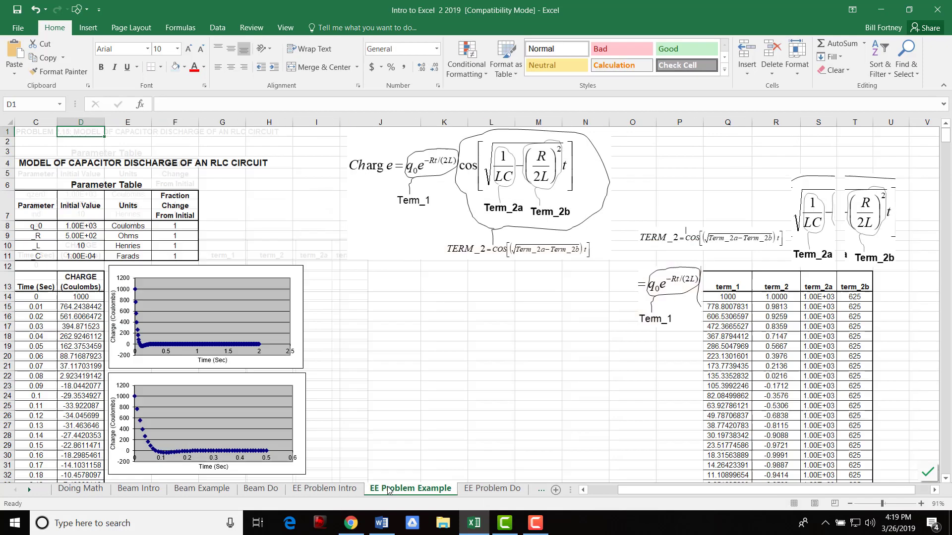
{"action": "left_click", "coordinate": [49, 306]}
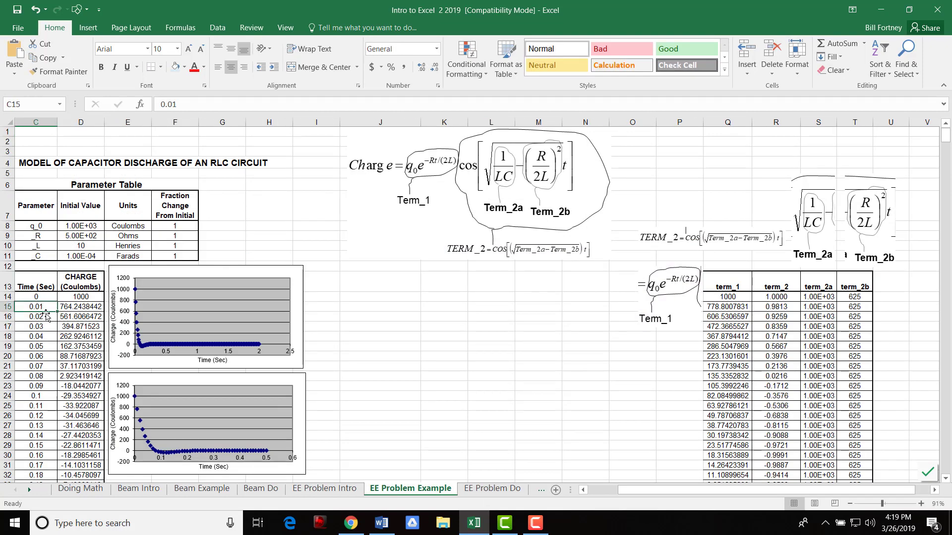
{"action": "left_click", "coordinate": [490, 490]}
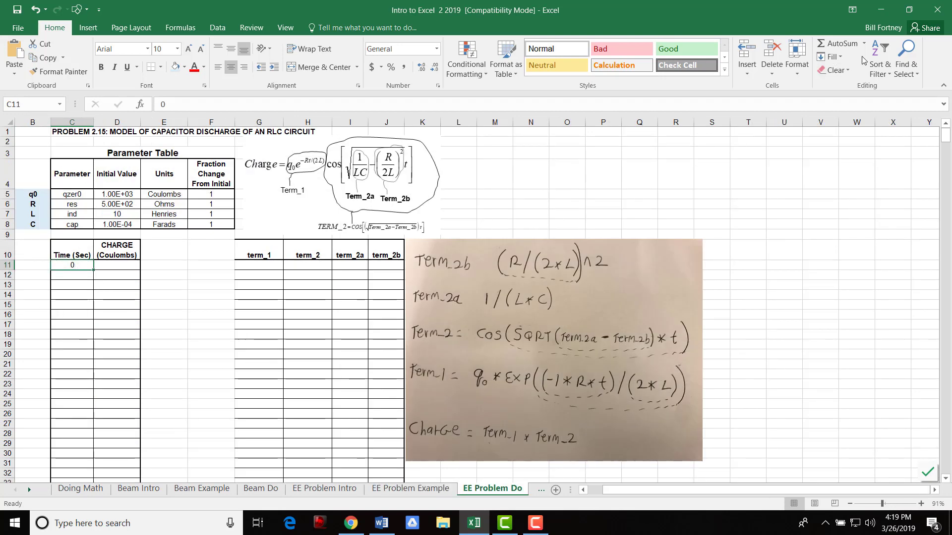
Fill the time column down from C11 as a linear series with step value .01 and stop value 7.05.
{"action": "left_click", "coordinate": [841, 59]}
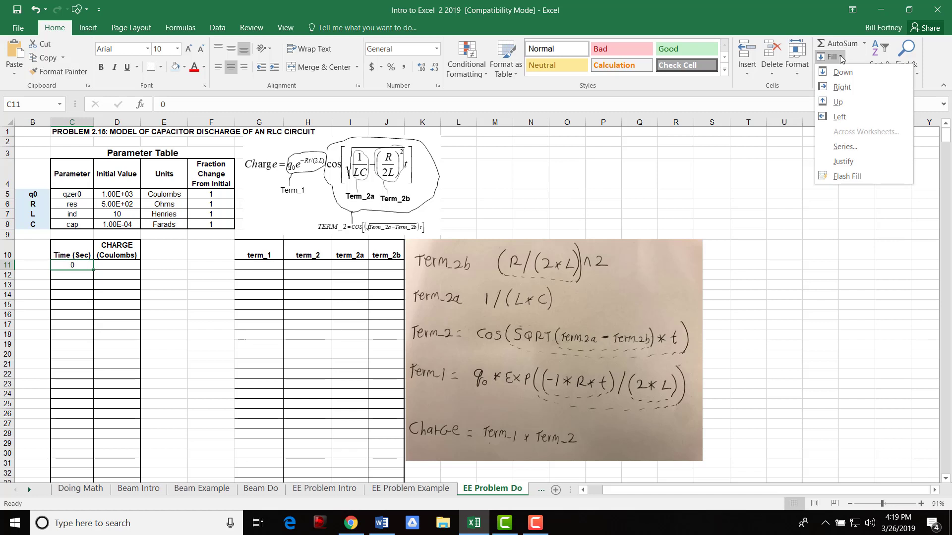
{"action": "left_click", "coordinate": [844, 147]}
{"action": "left_click", "coordinate": [714, 190]}
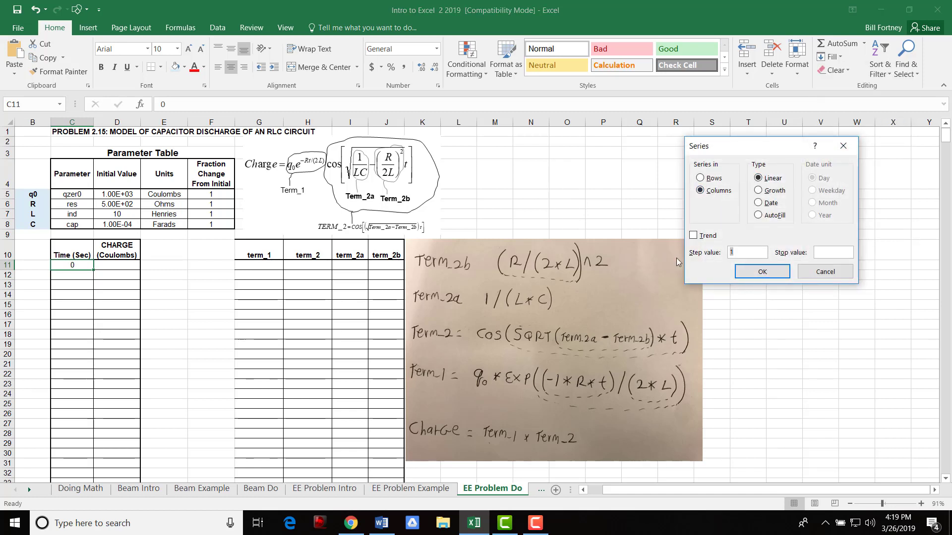
{"action": "type", "text": ".01"}
{"action": "left_click", "coordinate": [825, 254]}
{"action": "type", "text": "7.0"}
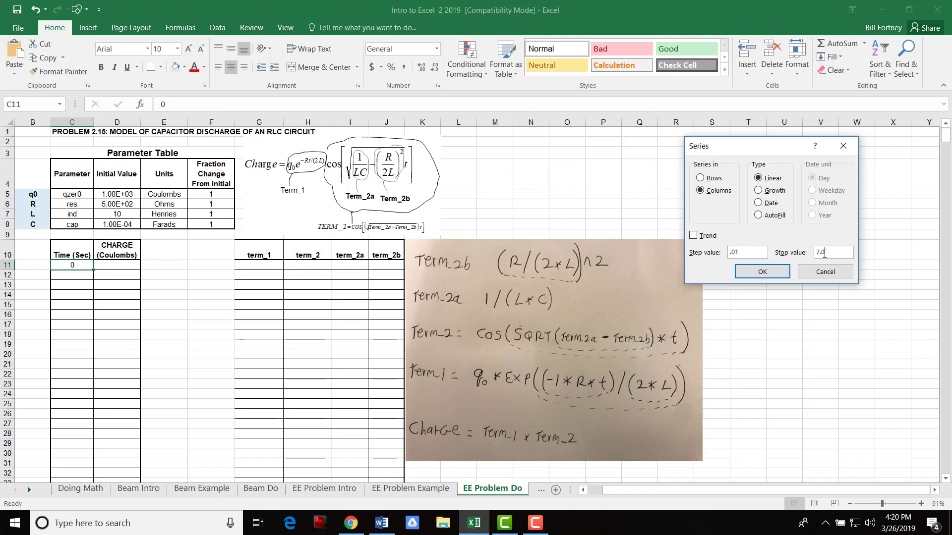
{"action": "left_click", "coordinate": [761, 272]}
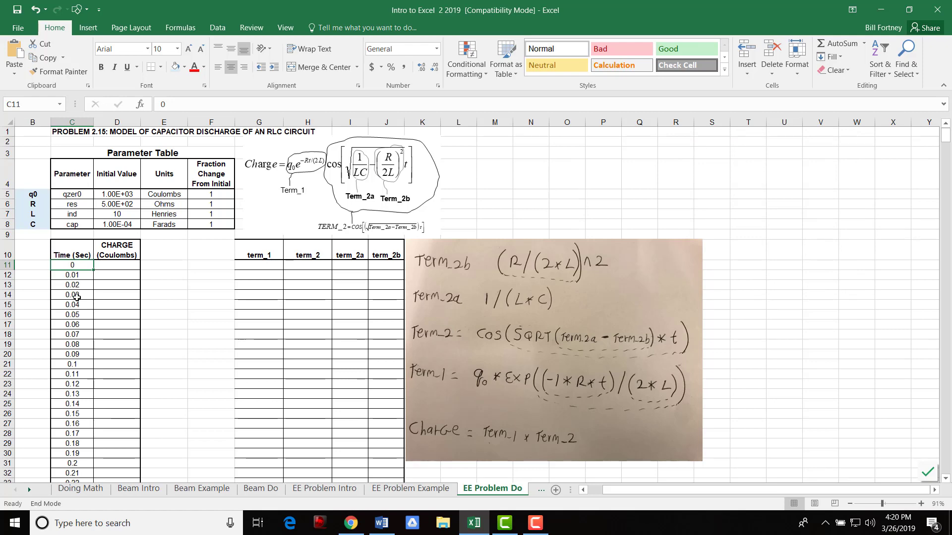
Check the last value of the filled time series and return to the top of the sheet.
{"action": "key", "text": "Down"}
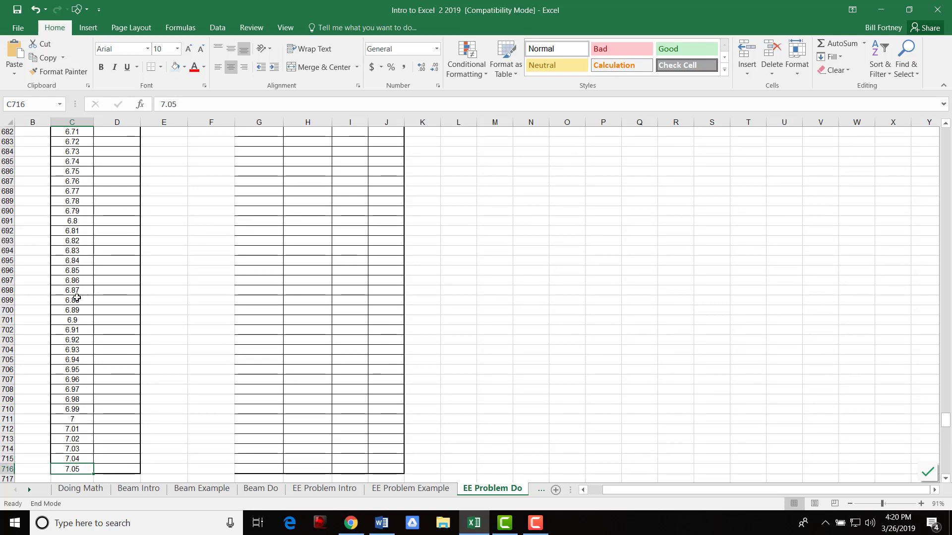
{"action": "key", "text": "Up"}
{"action": "key", "text": "End"}
{"action": "key", "text": "Up"}
{"action": "key", "text": "End"}
{"action": "key", "text": "Up"}
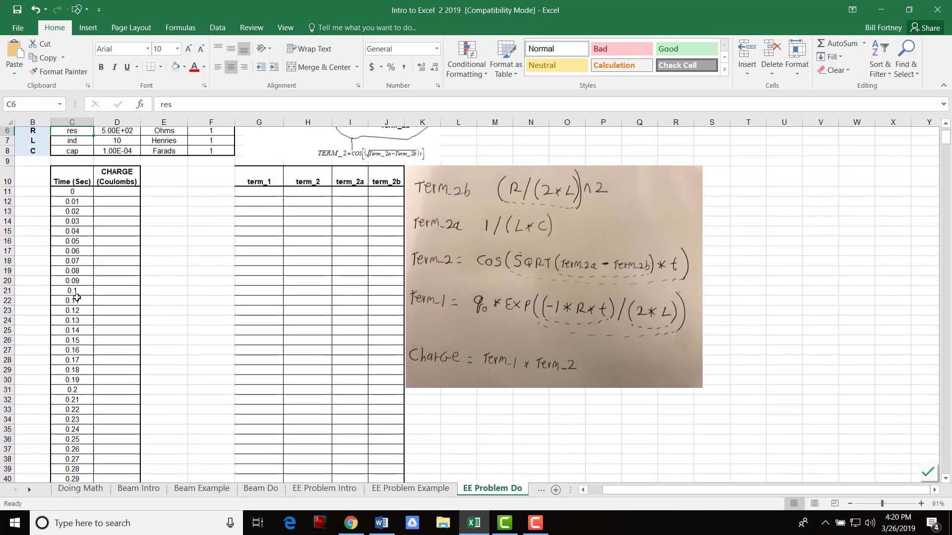
{"action": "key", "text": "Up"}
{"action": "key", "text": "Up"}
{"action": "key", "text": "Up"}
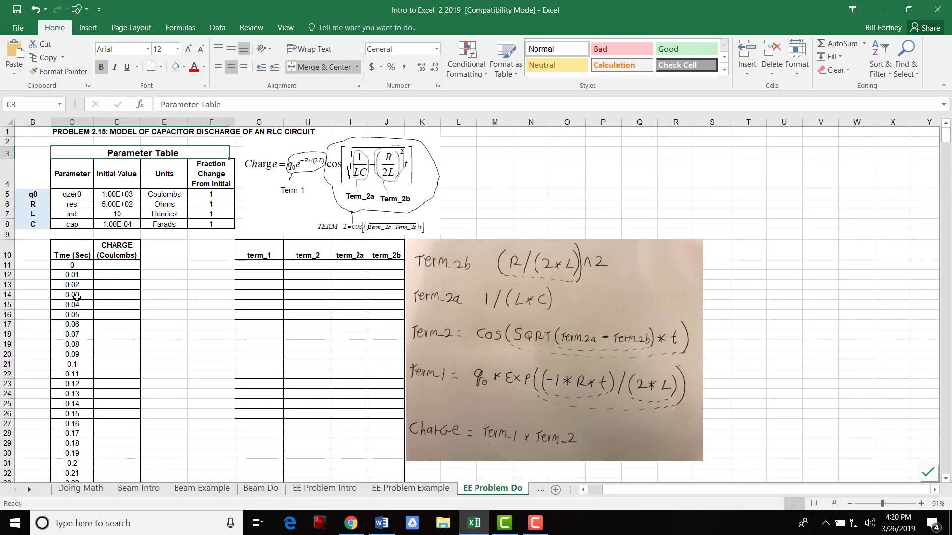
Enter the term_2b formula =(D6/(2*D7))^2 in J11, referencing the resistance and inductance values.
{"action": "key", "text": "Down"}
{"action": "key", "text": "Down"}
{"action": "key", "text": "Down"}
{"action": "key", "text": "Down"}
{"action": "key", "text": "Down"}
{"action": "key", "text": "Down"}
{"action": "key", "text": "Down"}
{"action": "key", "text": "Down"}
{"action": "key", "text": "Down"}
{"action": "key", "text": "Down"}
{"action": "key", "text": "Down"}
{"action": "key", "text": "Up"}
{"action": "key", "text": "Up"}
{"action": "key", "text": "Up"}
{"action": "key", "text": "Right"}
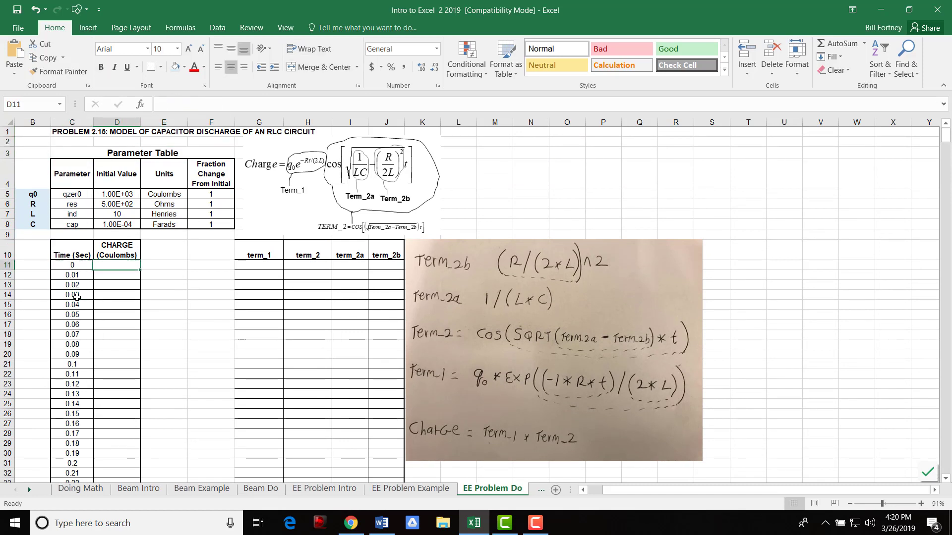
{"action": "key", "text": "Right"}
{"action": "key", "text": "Right"}
{"action": "key", "text": "Right"}
{"action": "key", "text": "Right"}
{"action": "key", "text": "Right"}
{"action": "key", "text": "Right"}
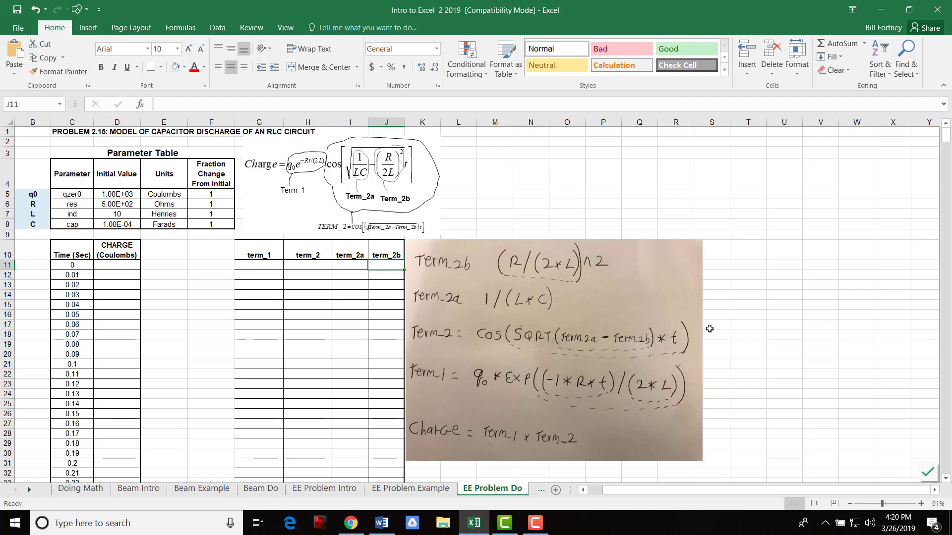
{"action": "type", "text": "="}
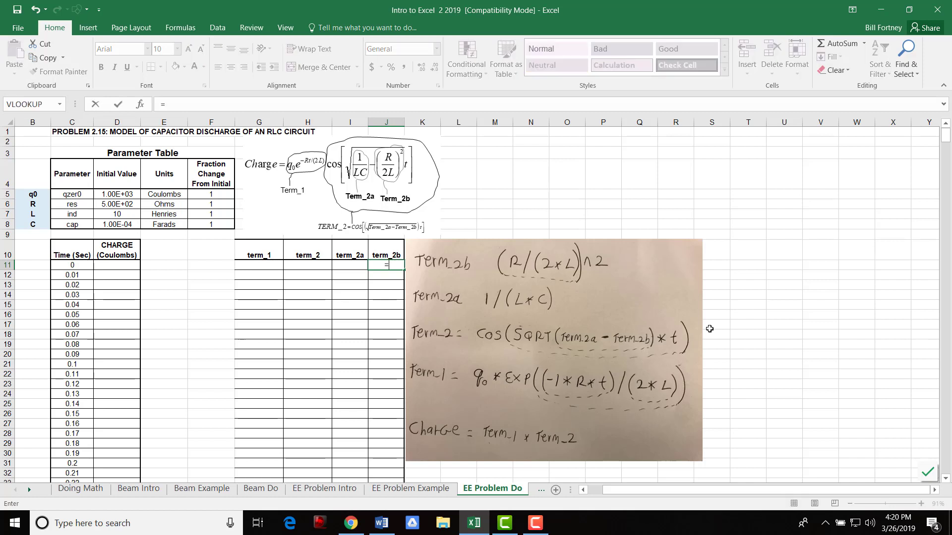
{"action": "type", "text": "("}
{"action": "left_click", "coordinate": [111, 205]}
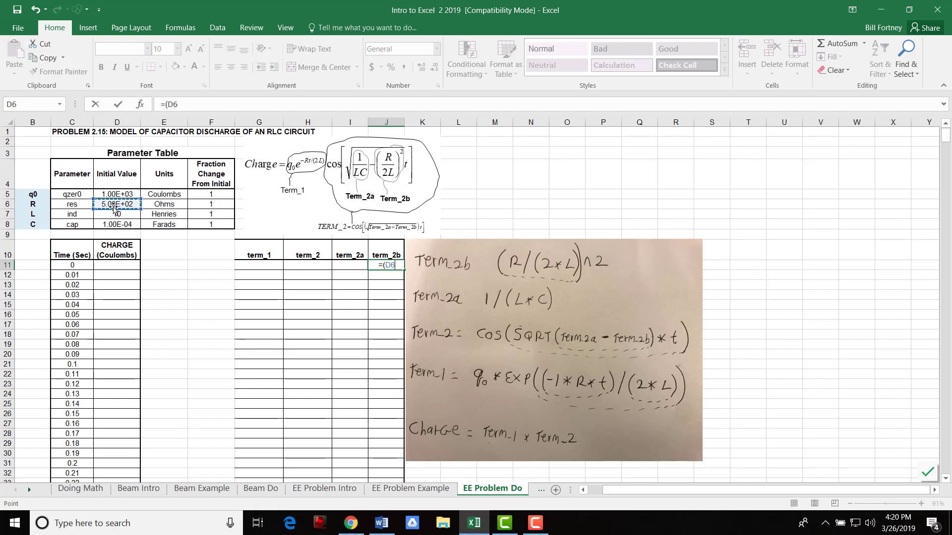
{"action": "type", "text": "/(2*"}
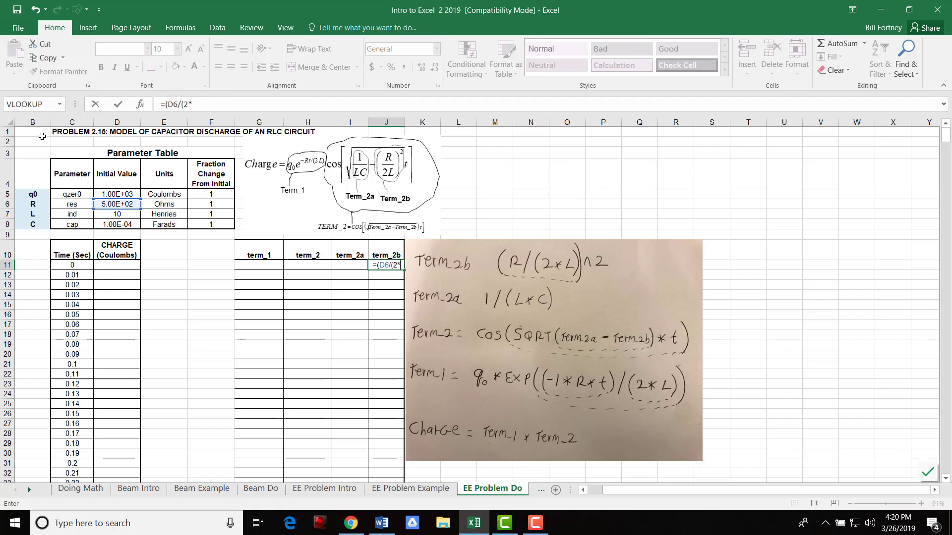
{"action": "left_click", "coordinate": [112, 214]}
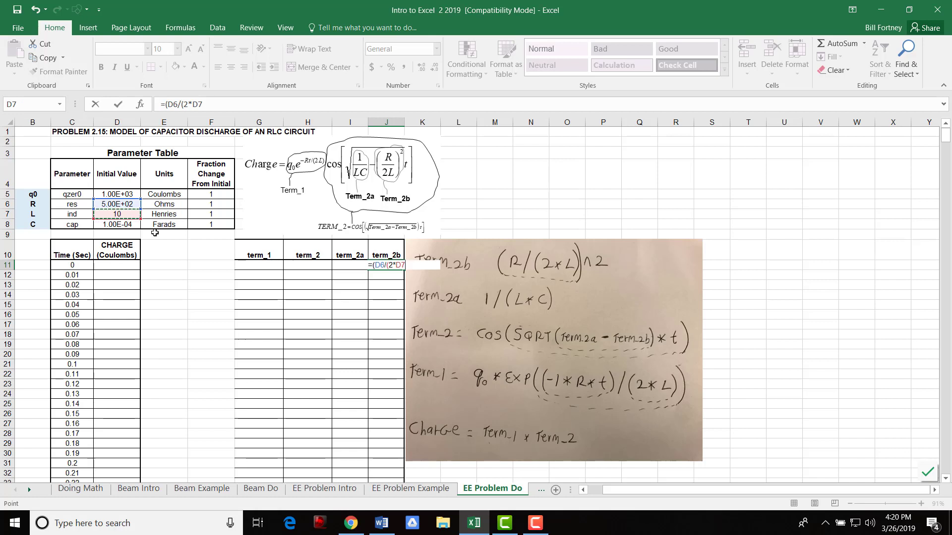
{"action": "type", "text": "))"}
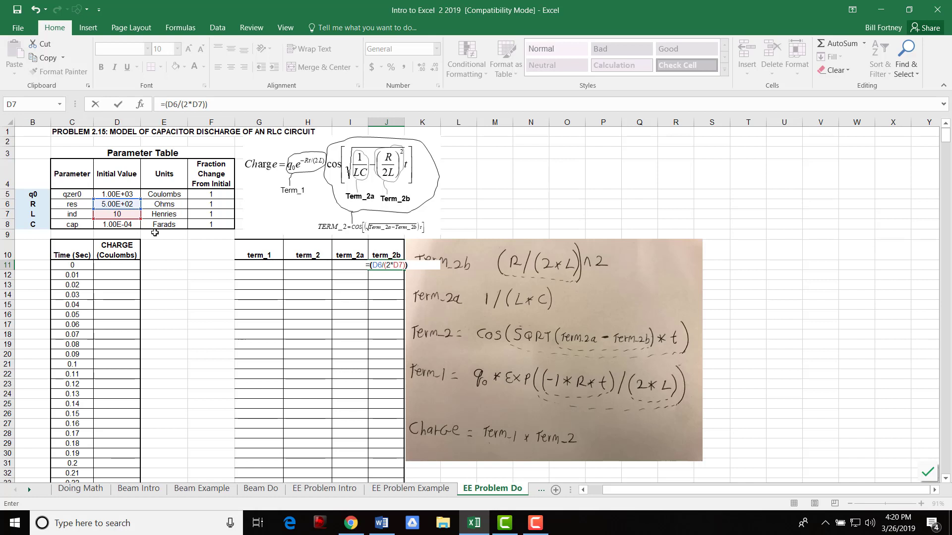
{"action": "type", "text": "^2"}
{"action": "key", "text": "Return"}
{"action": "key", "text": "Up"}
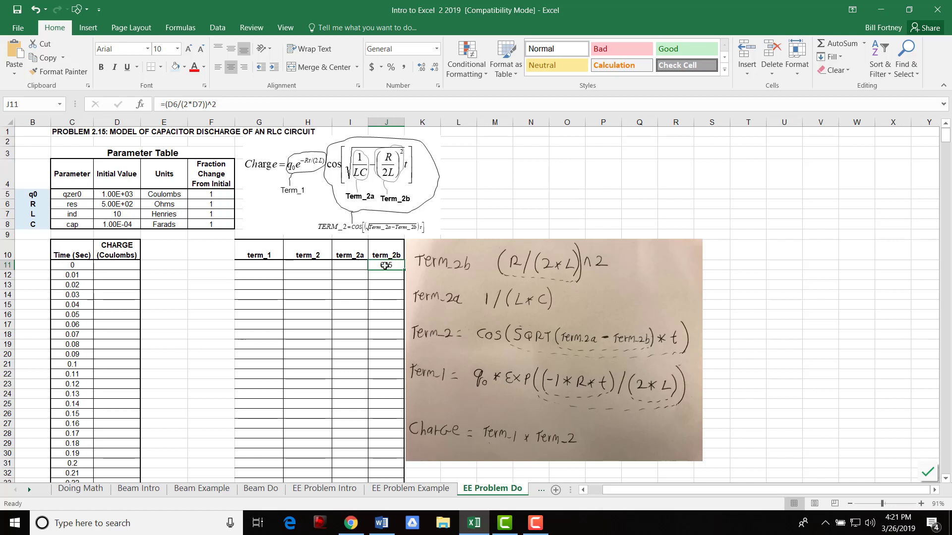
Lock the row references in the term_2b formula in J11 so it reads =(D$6/(2*D$7))^2.
{"action": "left_click", "coordinate": [173, 104]}
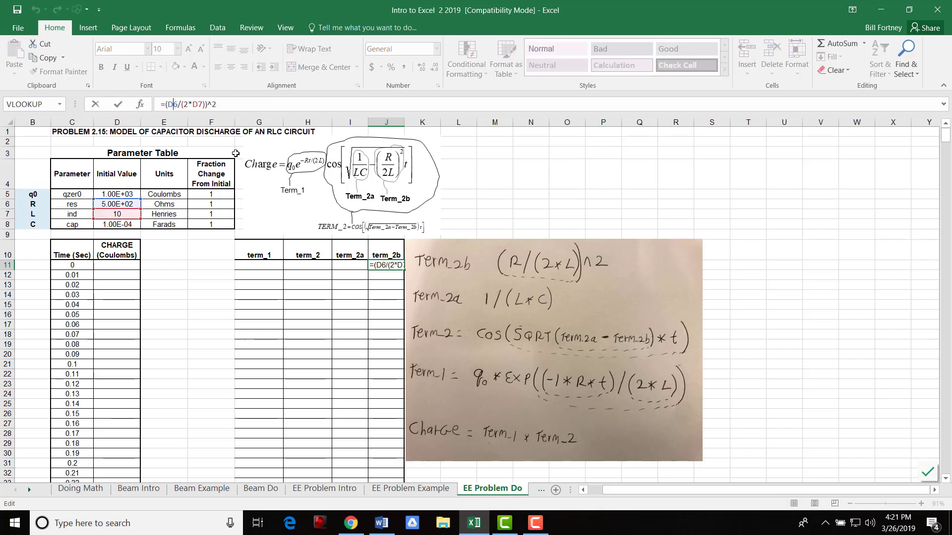
{"action": "type", "text": "$"}
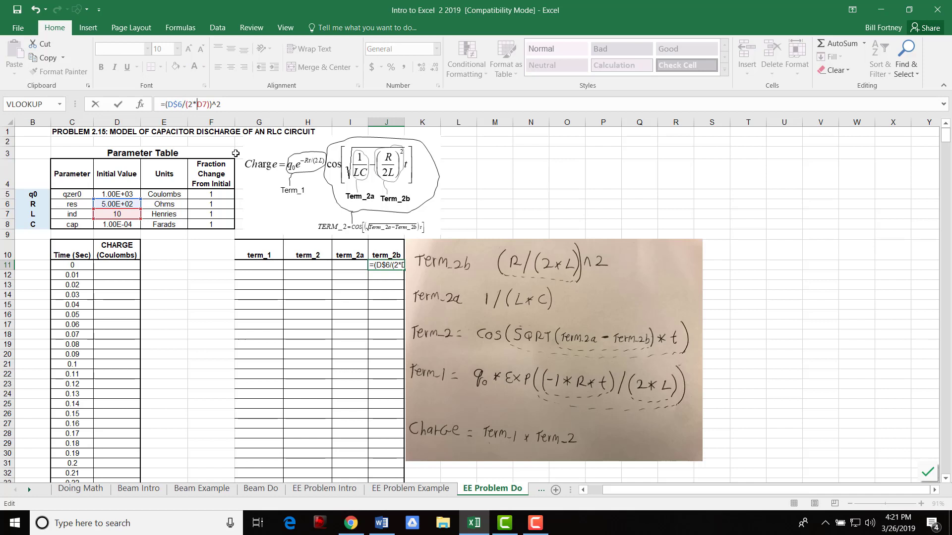
{"action": "key", "text": "Right"}
{"action": "type", "text": "$"}
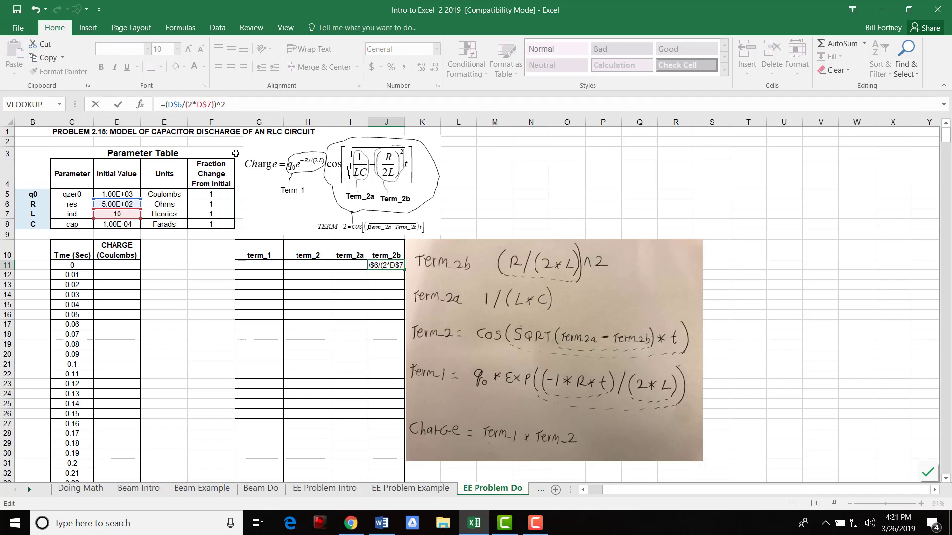
{"action": "key", "text": "Return"}
{"action": "key", "text": "Up"}
Enter the term_2a formula =1/(D7*D8) in I11, referencing the inductance and capacitance values.
{"action": "key", "text": "Left"}
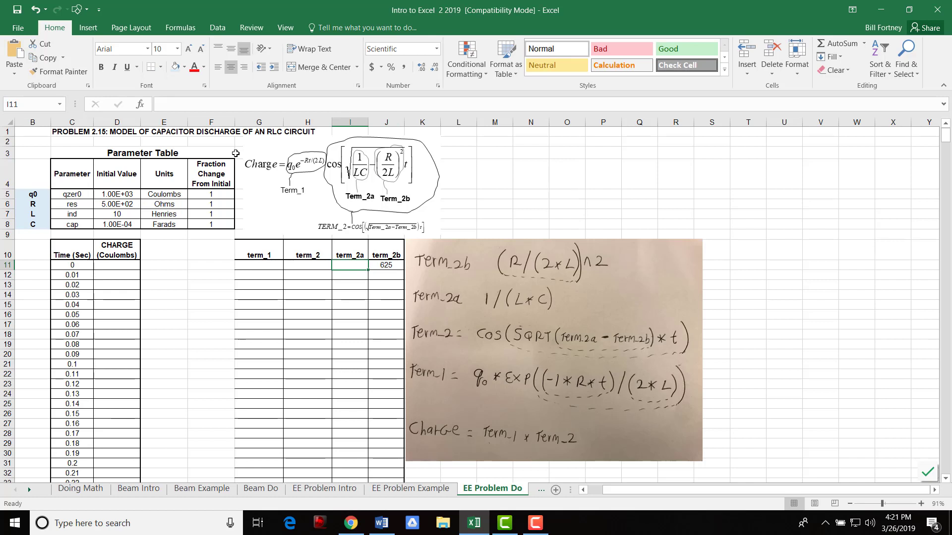
{"action": "type", "text": "=1"}
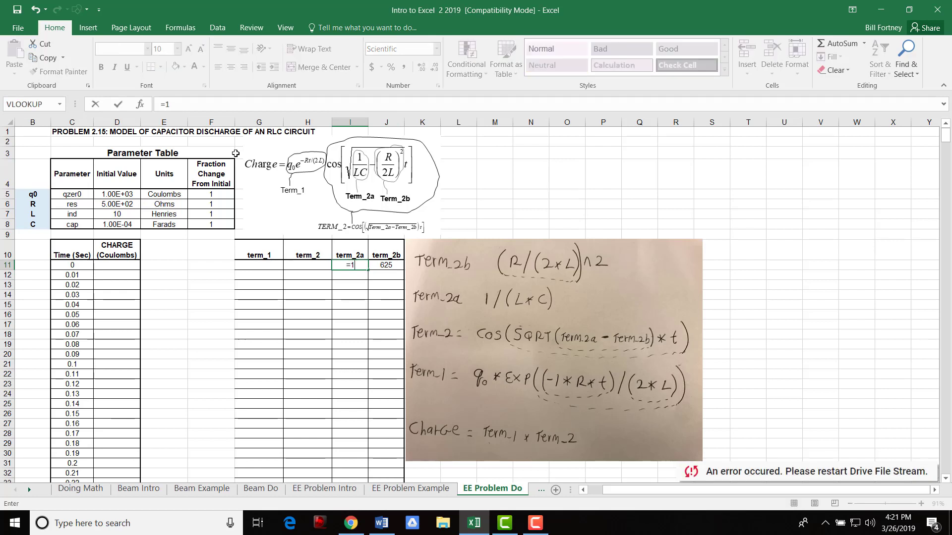
{"action": "type", "text": "/("}
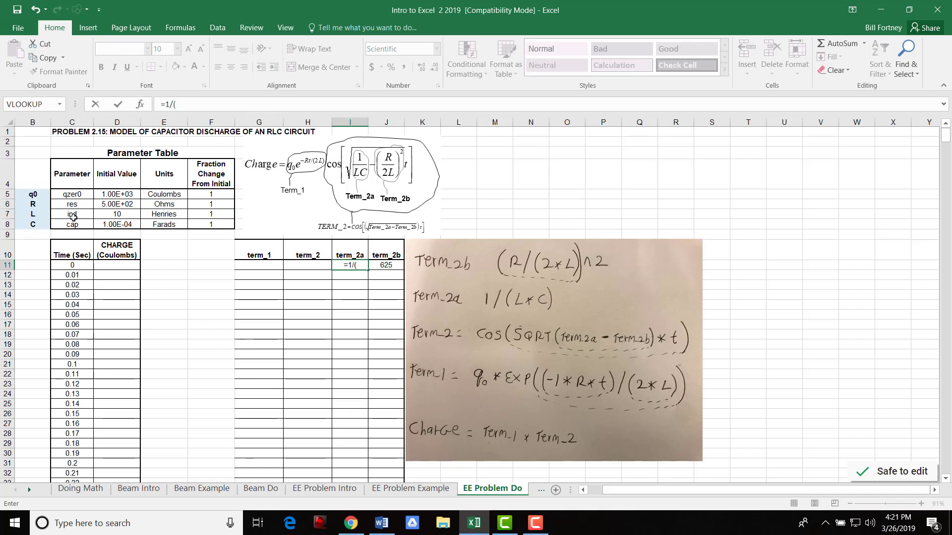
{"action": "left_click", "coordinate": [116, 214]}
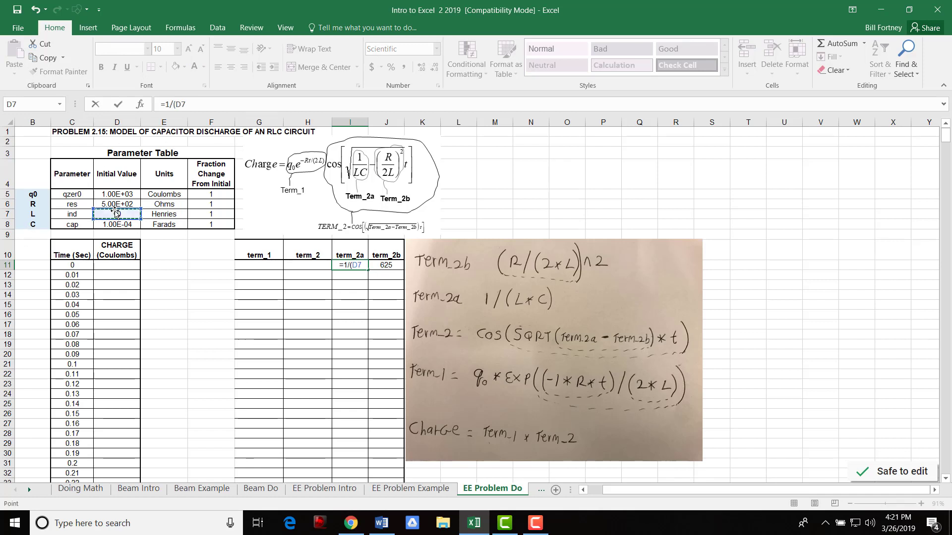
{"action": "type", "text": "*"}
{"action": "left_click", "coordinate": [119, 226]}
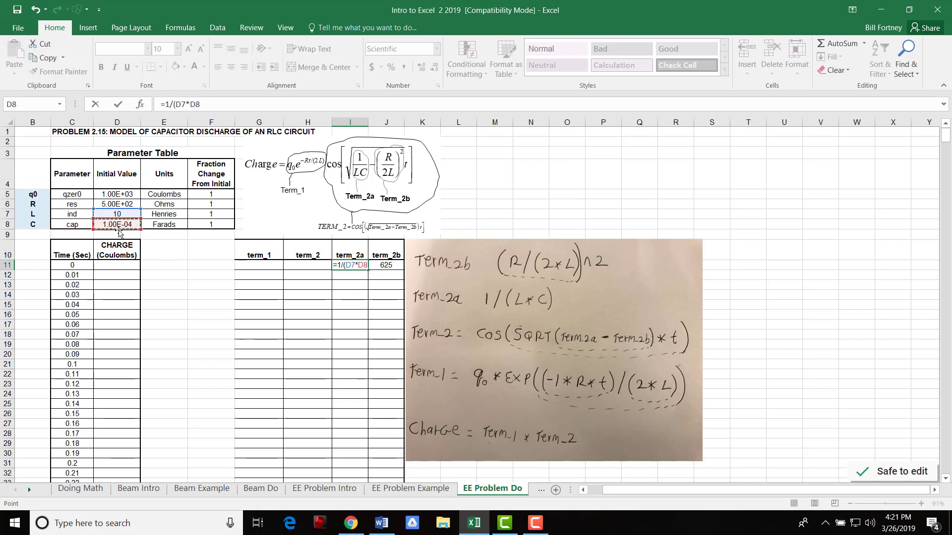
{"action": "type", "text": ")"}
{"action": "key", "text": "Return"}
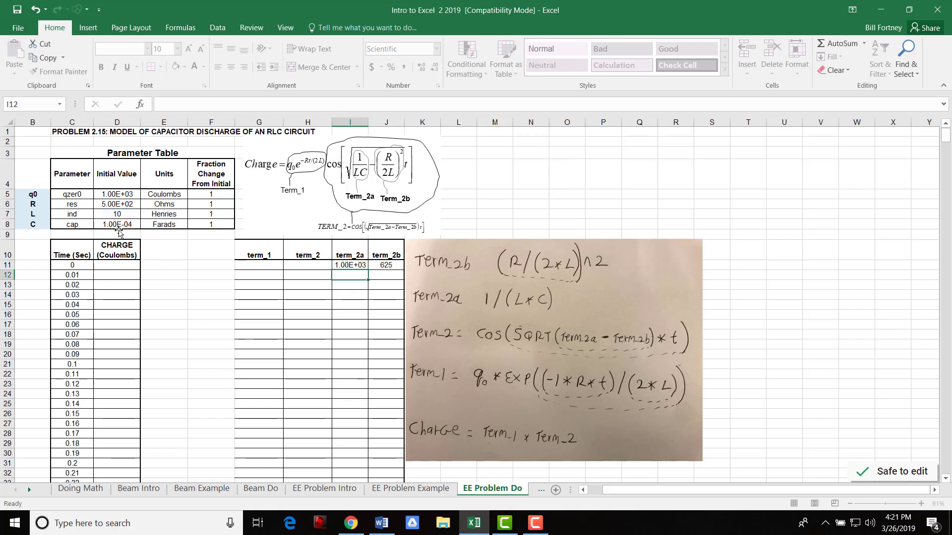
Lock the row references in the term_2a formula in I11 so it reads =1/(D$7*D$8).
{"action": "key", "text": "Up"}
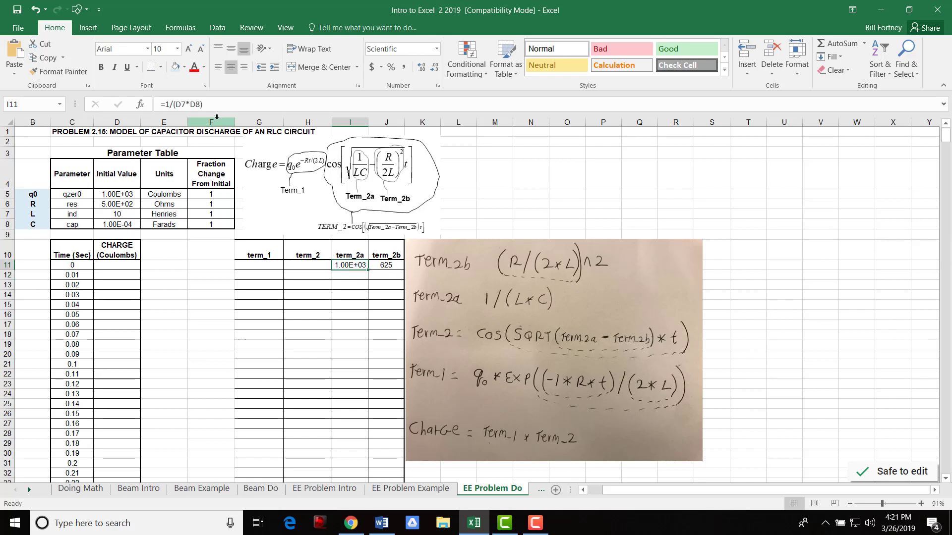
{"action": "left_click", "coordinate": [181, 104]}
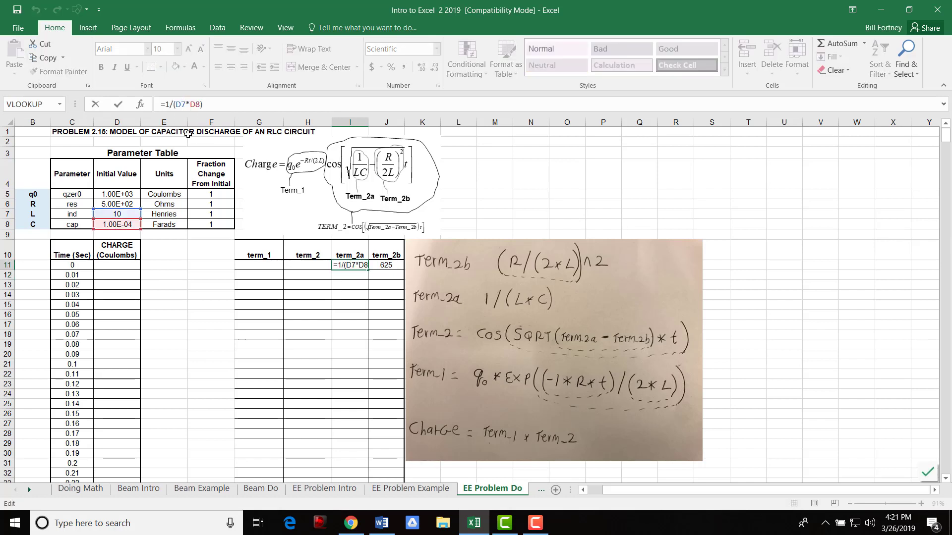
{"action": "type", "text": "$"}
{"action": "key", "text": "Right"}
{"action": "key", "text": "Right"}
{"action": "key", "text": "Right"}
{"action": "key", "text": "Return"}
{"action": "key", "text": "Up"}
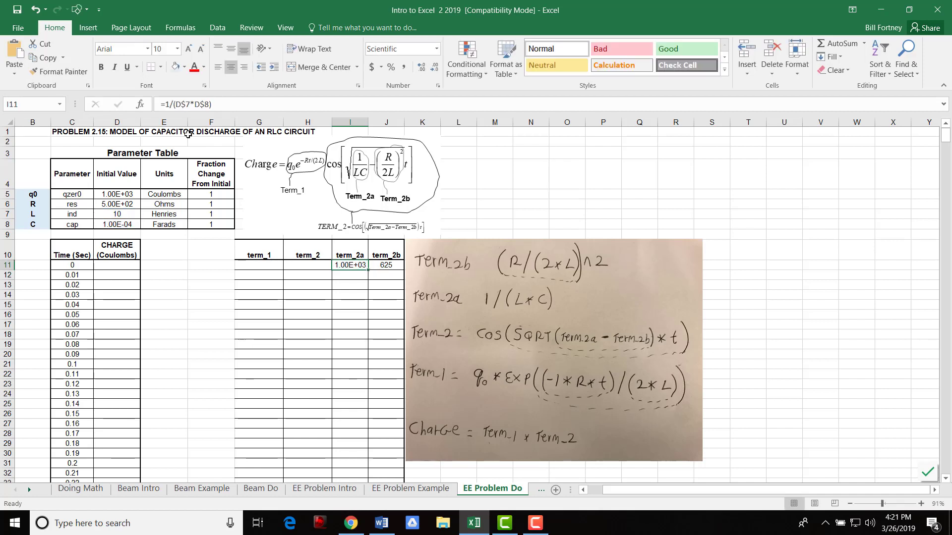
Try to enter the term_2 formula =cos(sqrt(I11-J11)*C11 in H11 without its final parenthesis, and decline the suggested correction.
{"action": "key", "text": "Left"}
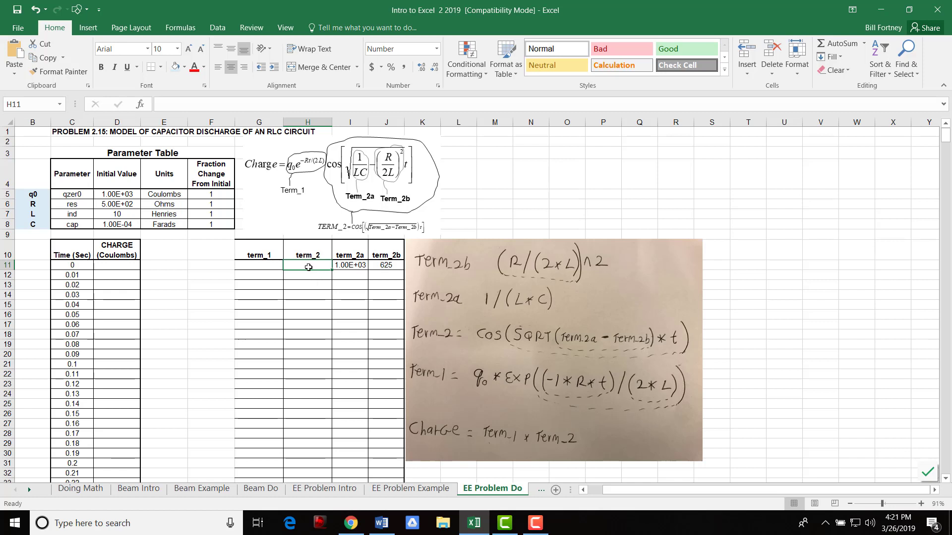
{"action": "type", "text": "="}
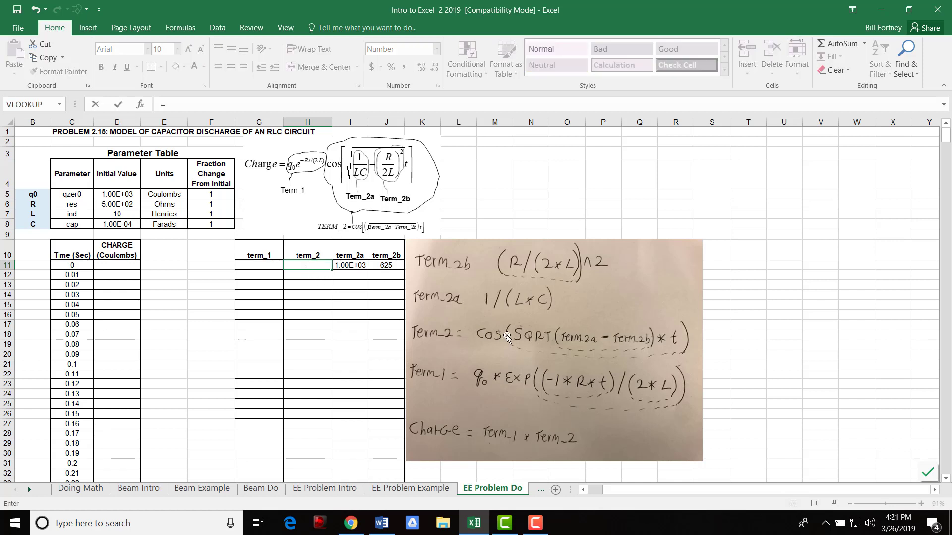
{"action": "type", "text": "cos"}
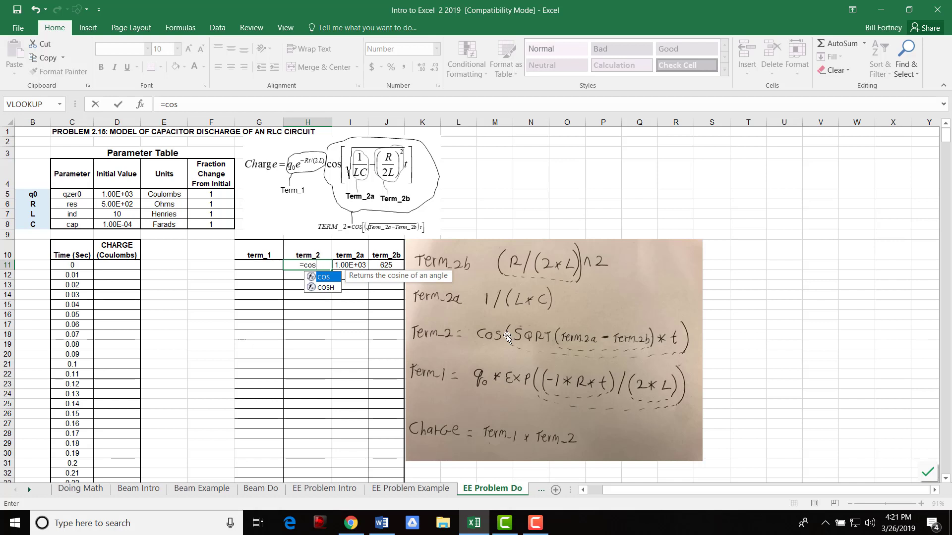
{"action": "type", "text": "("}
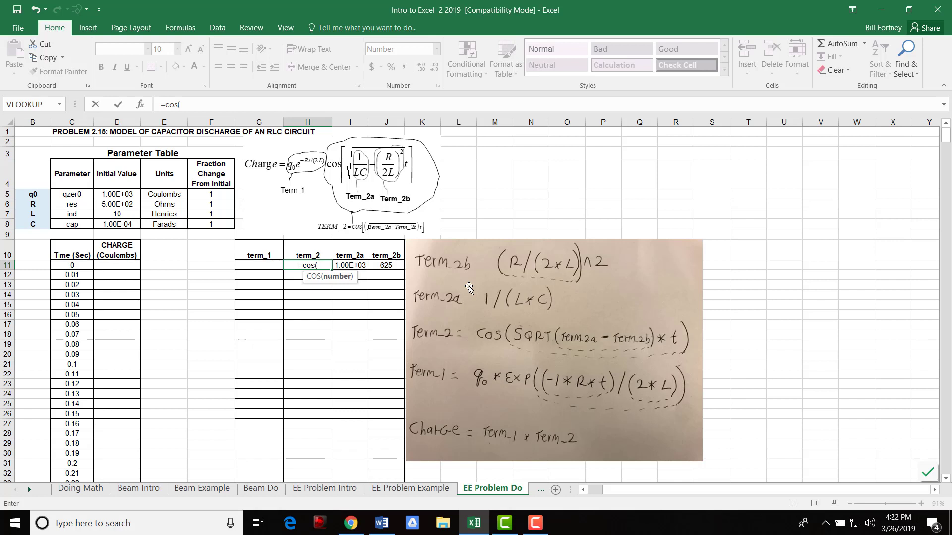
{"action": "type", "text": "sqrt"}
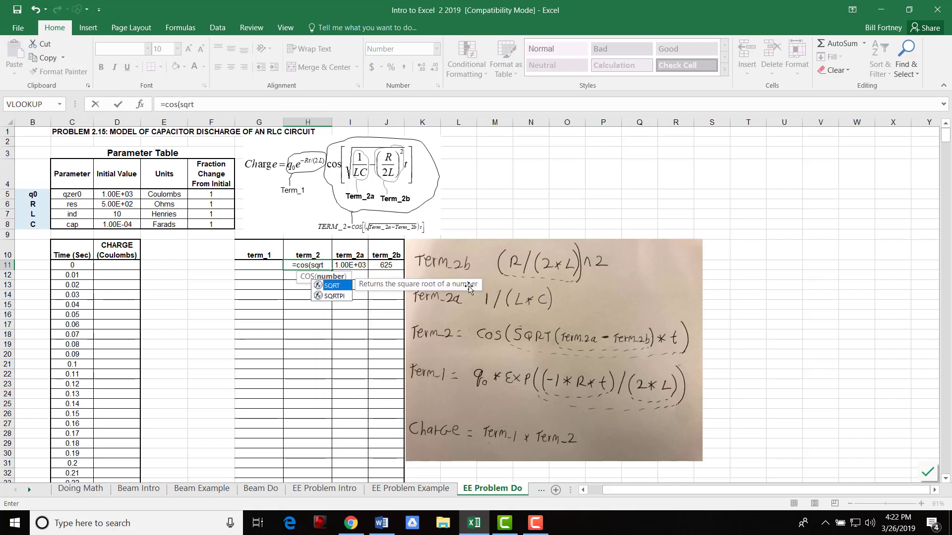
{"action": "type", "text": "("}
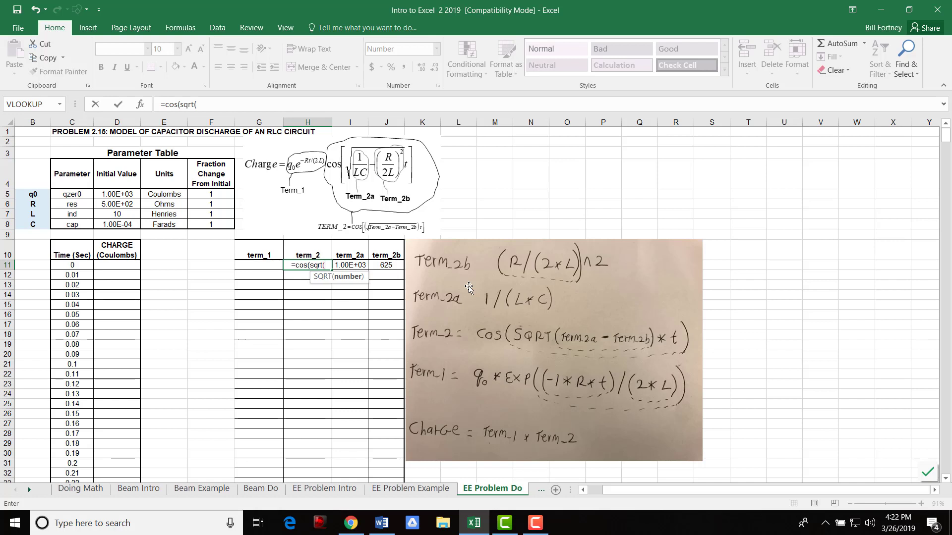
{"action": "left_click", "coordinate": [358, 265]}
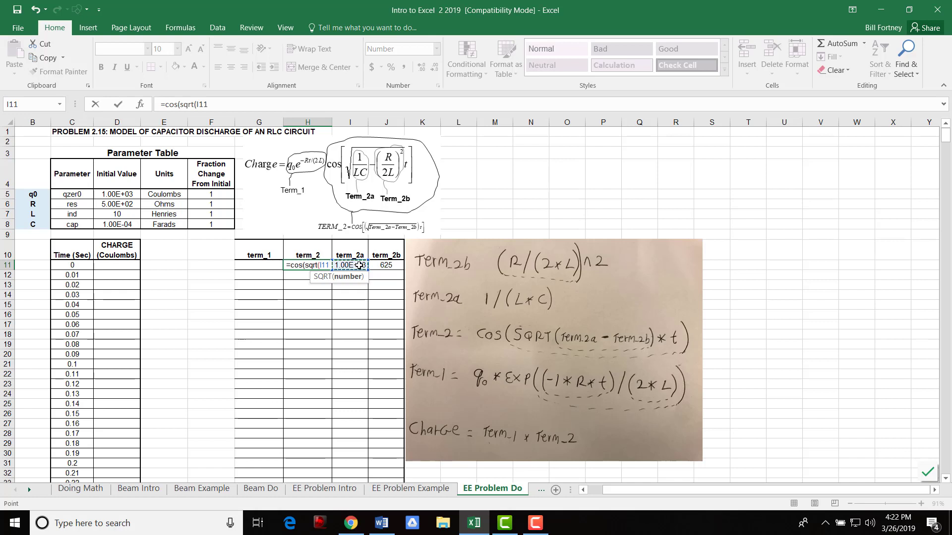
{"action": "type", "text": "-"}
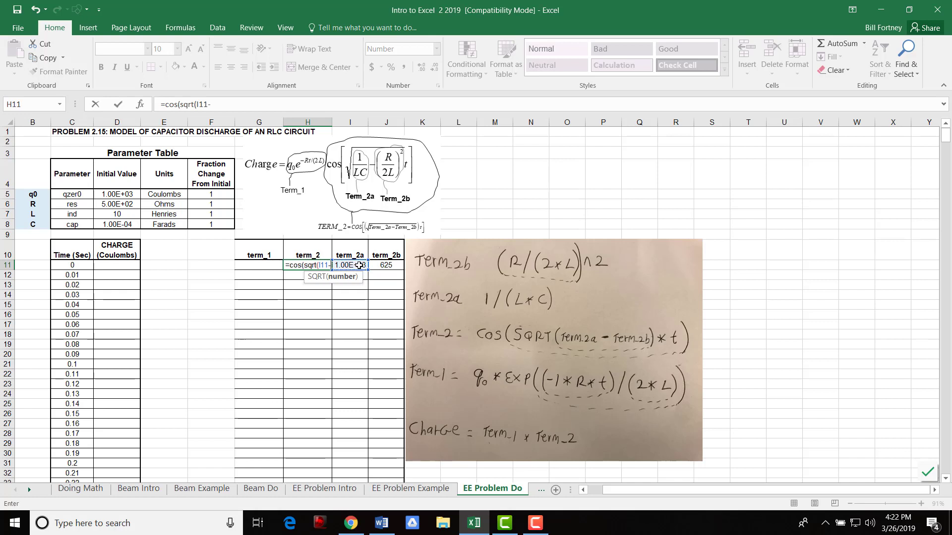
{"action": "left_click", "coordinate": [385, 266]}
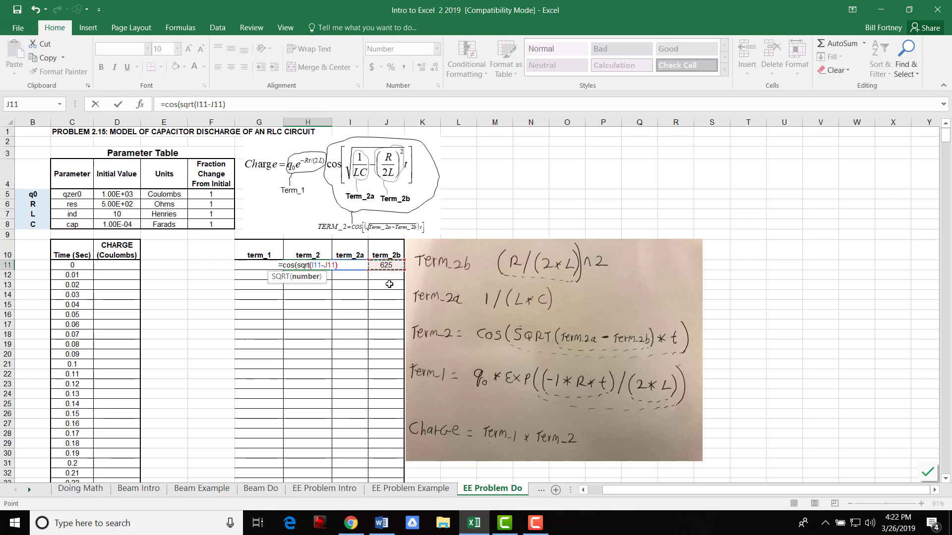
{"action": "type", "text": ")*"}
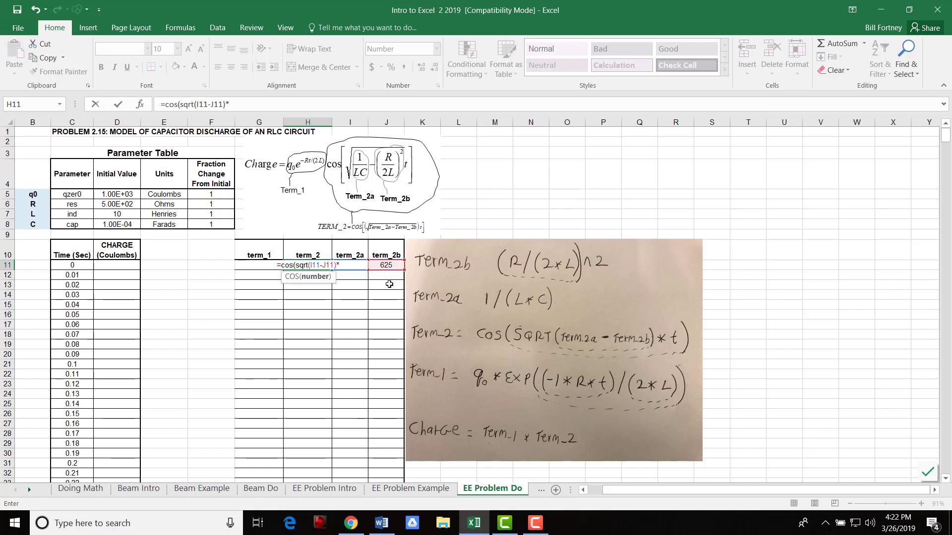
{"action": "left_click", "coordinate": [68, 266]}
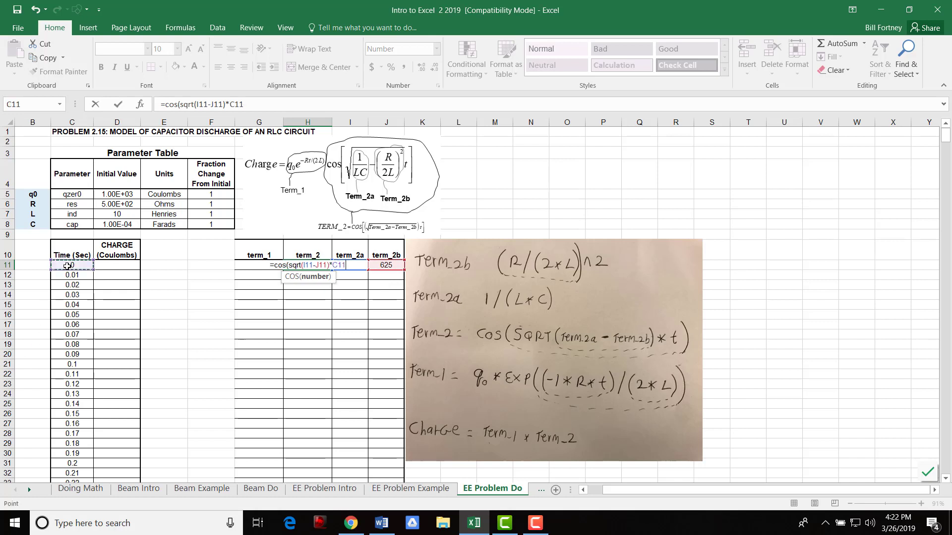
{"action": "key", "text": "Return"}
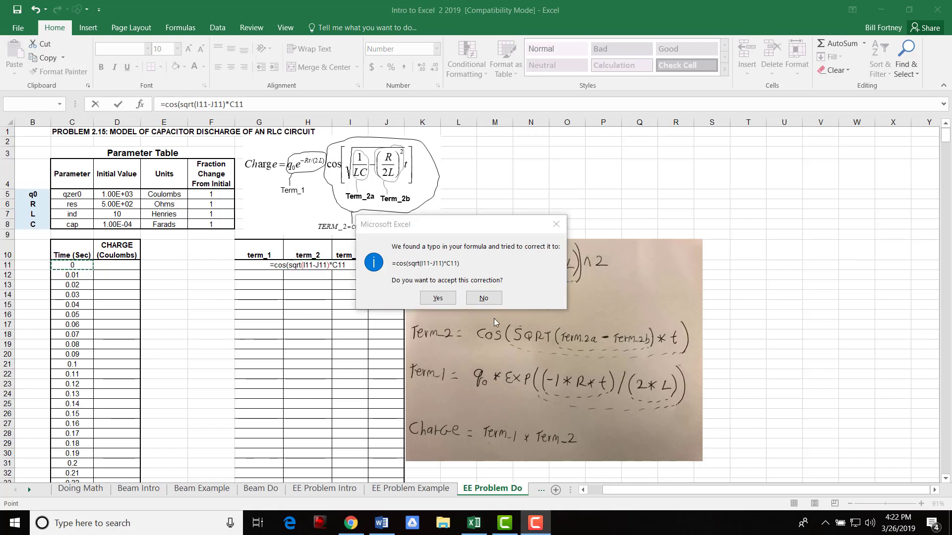
{"action": "left_click", "coordinate": [483, 299]}
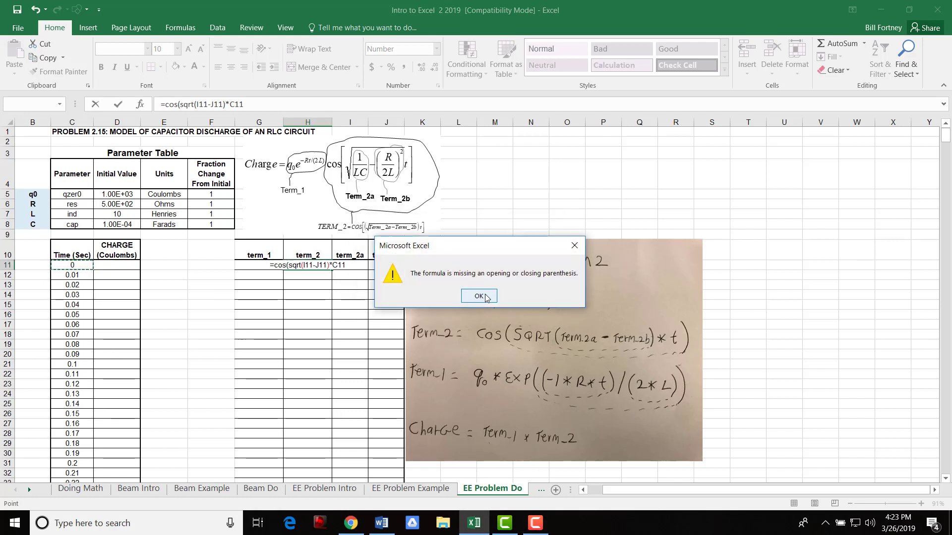
{"action": "left_click", "coordinate": [483, 299]}
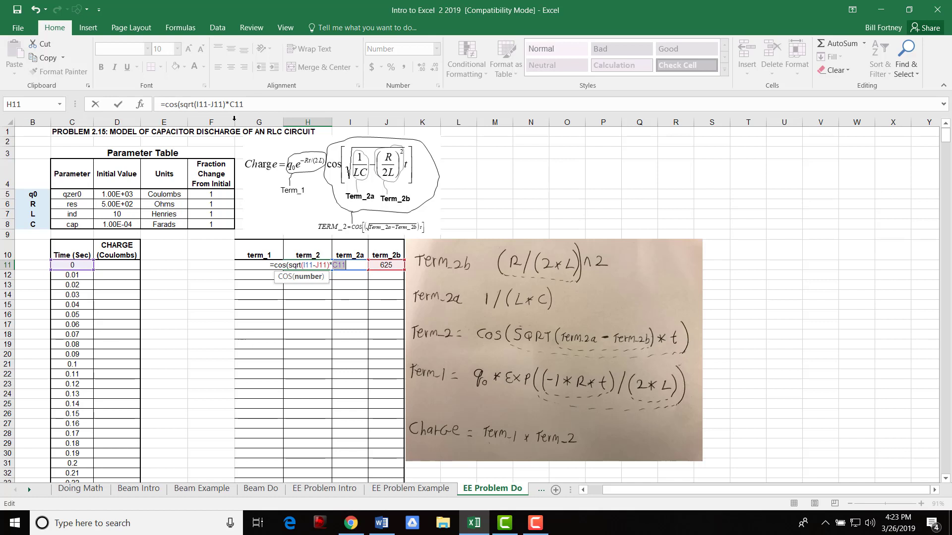
Add the missing closing parenthesis to the term_2 formula in H11 so it reads =cos(sqrt(I11-J11)*C11).
{"action": "left_click", "coordinate": [251, 102]}
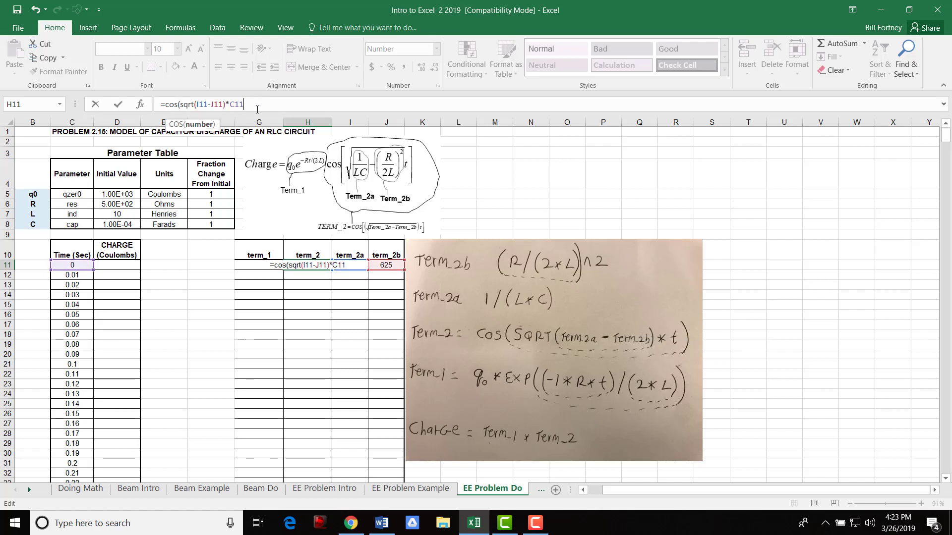
{"action": "type", "text": ")"}
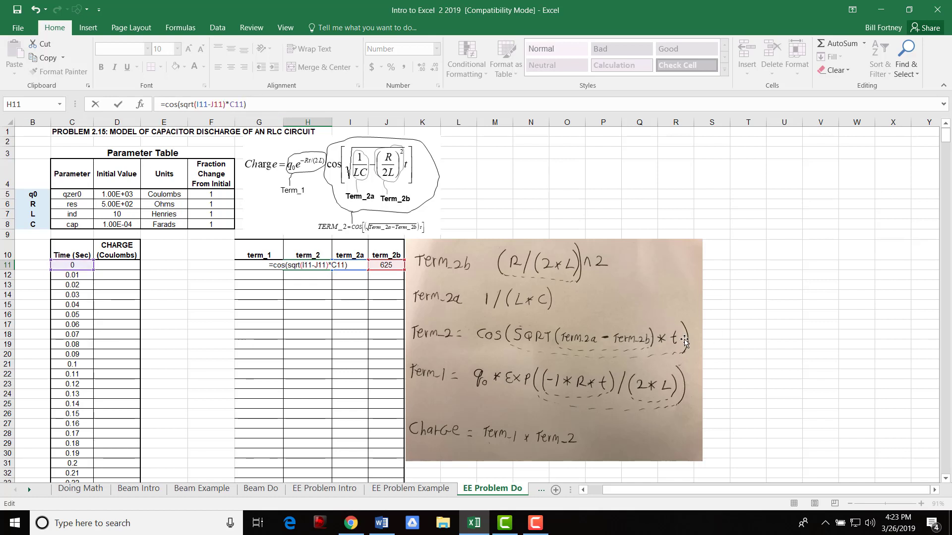
{"action": "key", "text": "Return"}
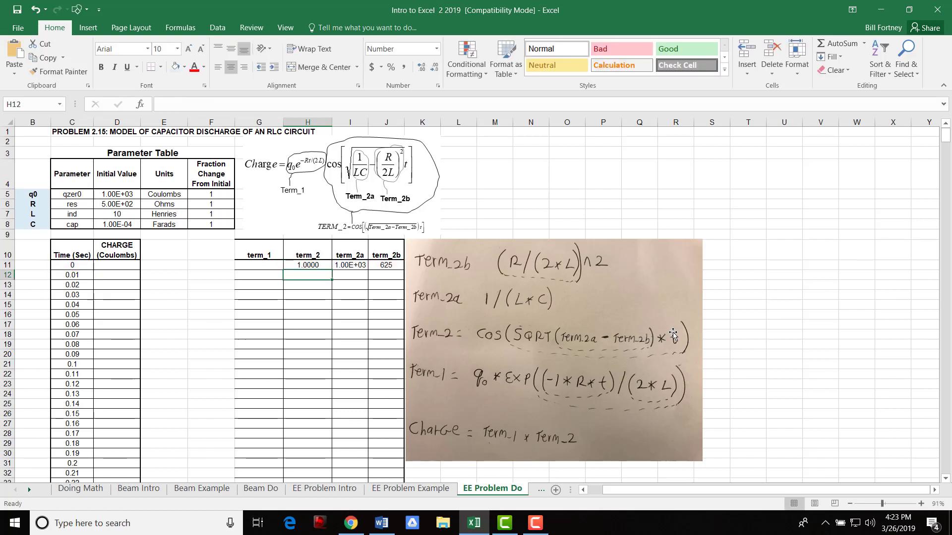
{"action": "key", "text": "Up"}
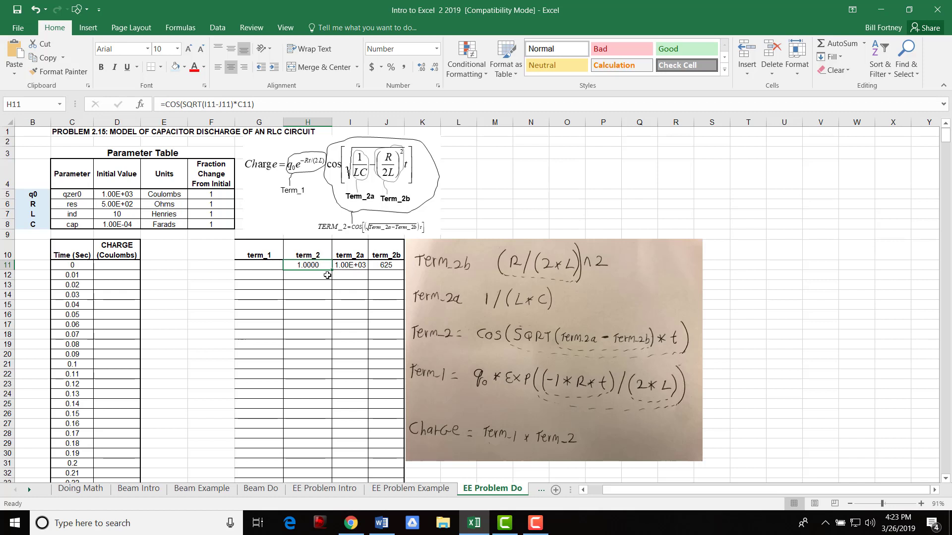
{"action": "left_click", "coordinate": [308, 294]}
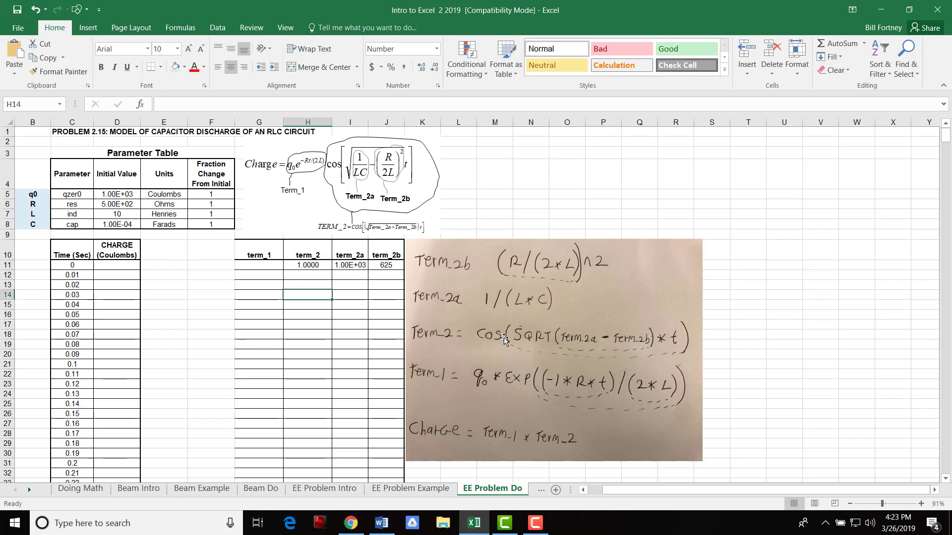
Enter the term_1 formula =D5*exp((-1*D6*C11)/(2*D7)) in G11, referencing the initial charge, resistance, time and inductance values.
{"action": "left_click", "coordinate": [253, 265]}
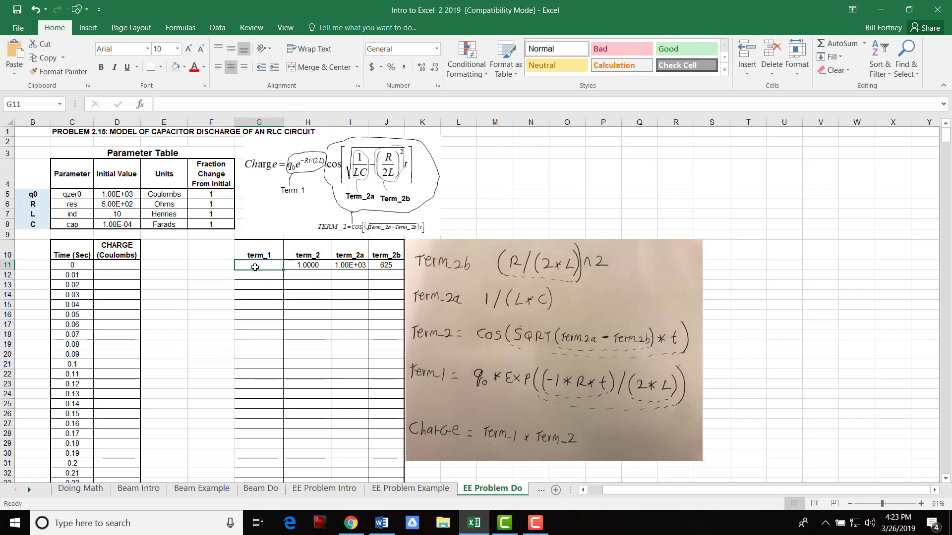
{"action": "type", "text": "="}
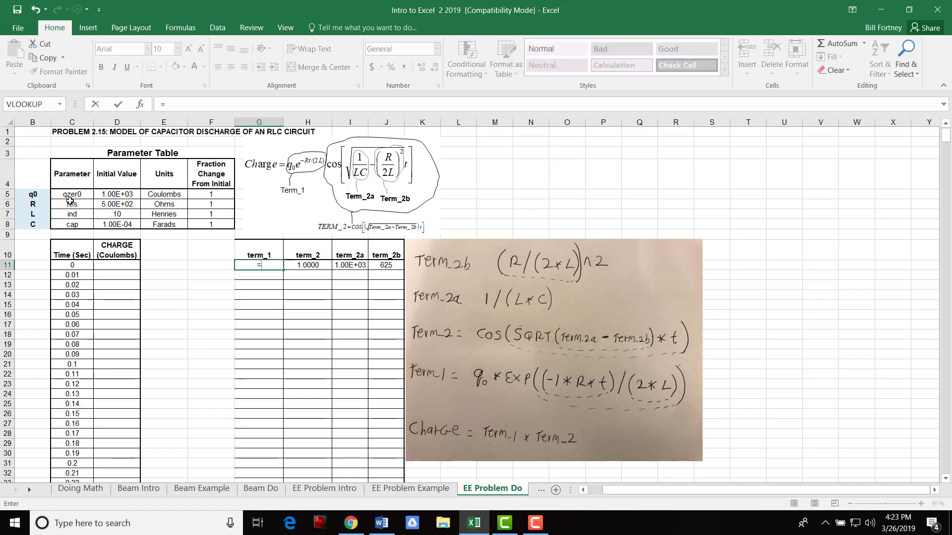
{"action": "left_click", "coordinate": [118, 195]}
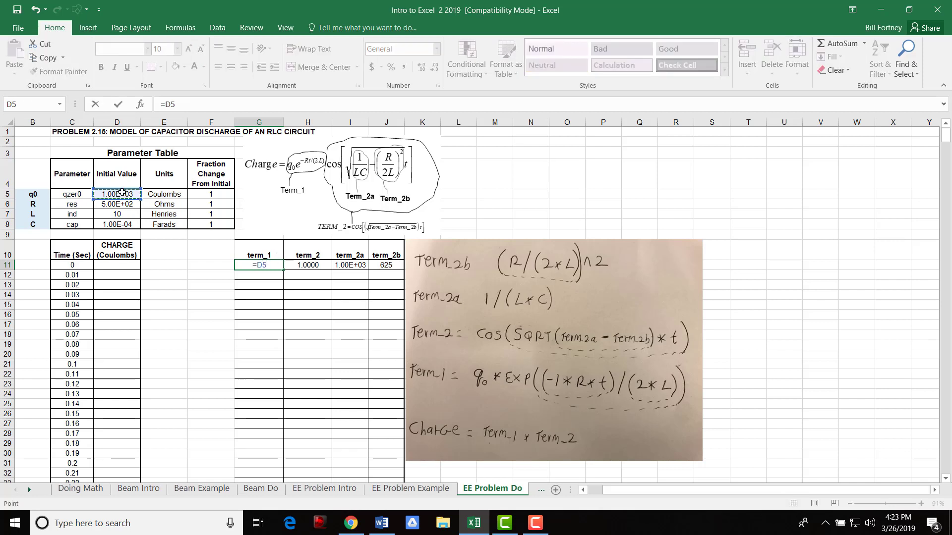
{"action": "type", "text": "*exp"}
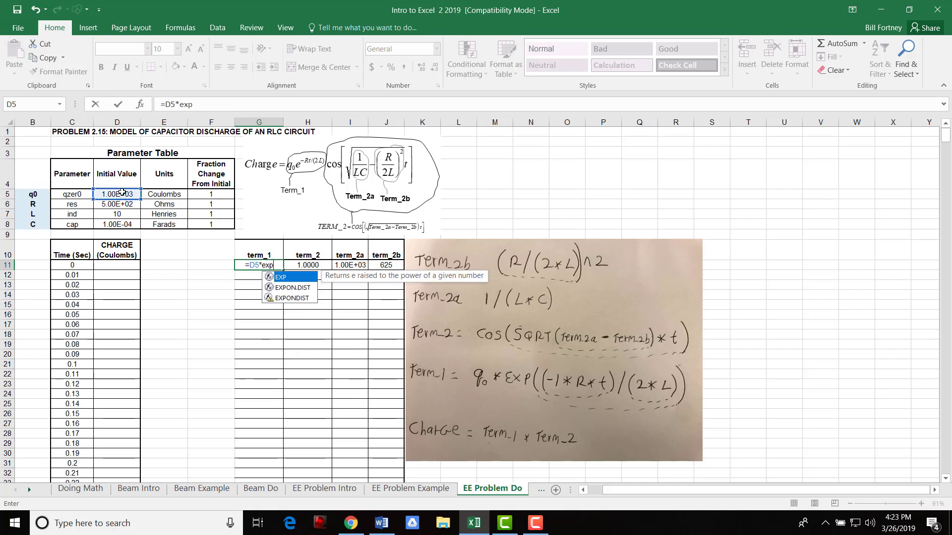
{"action": "type", "text": "(("}
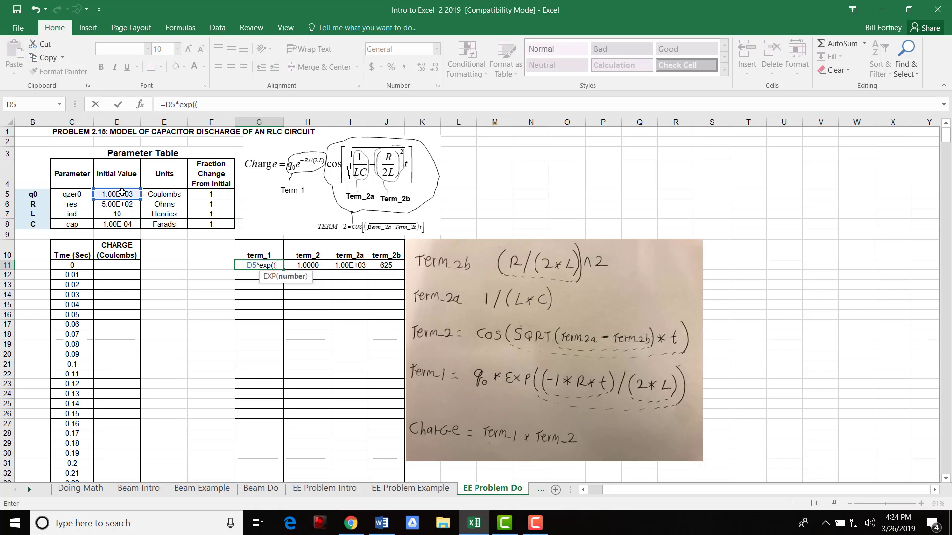
{"action": "type", "text": "-1*"}
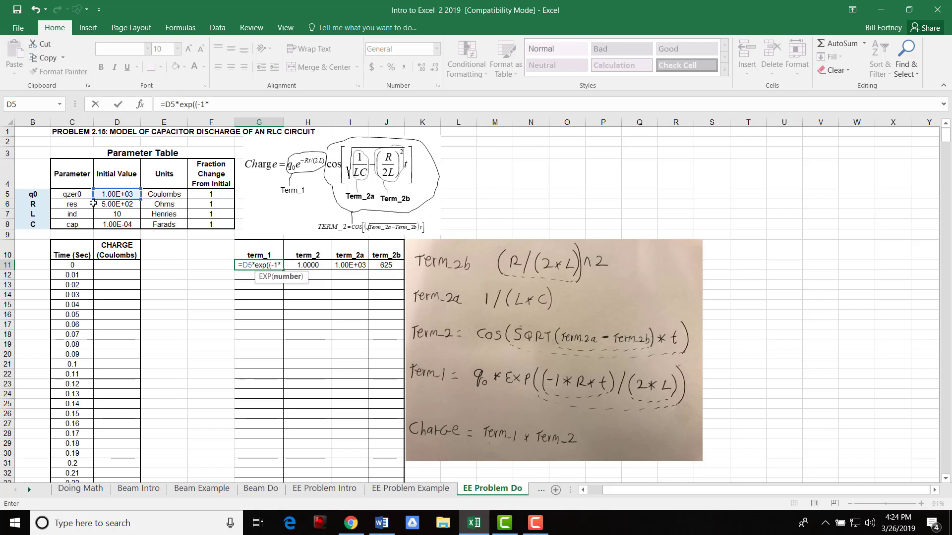
{"action": "left_click", "coordinate": [121, 204]}
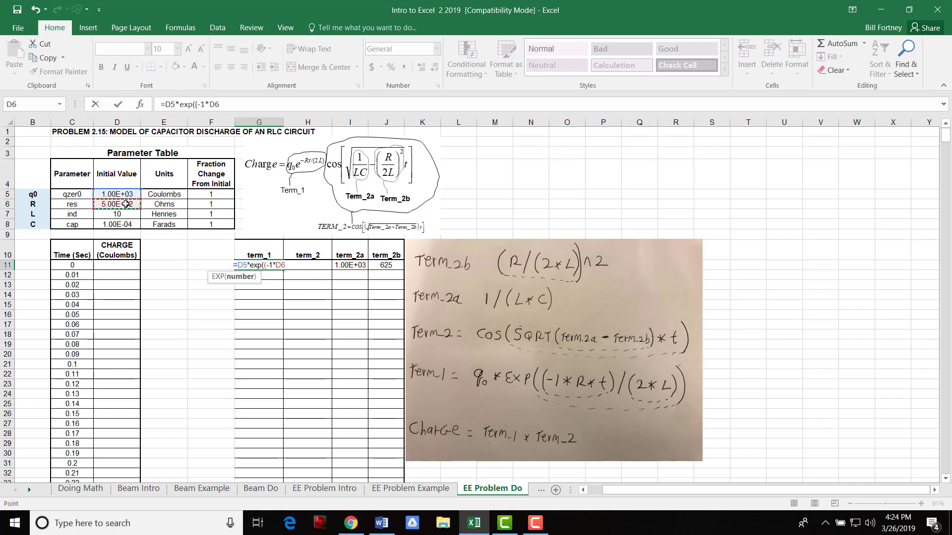
{"action": "type", "text": "*"}
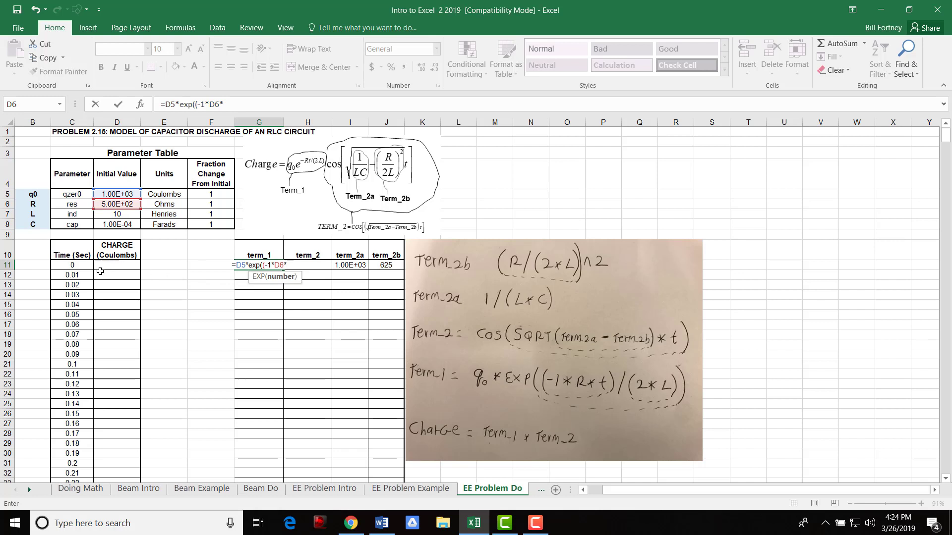
{"action": "left_click", "coordinate": [70, 266]}
{"action": "type", "text": ")"}
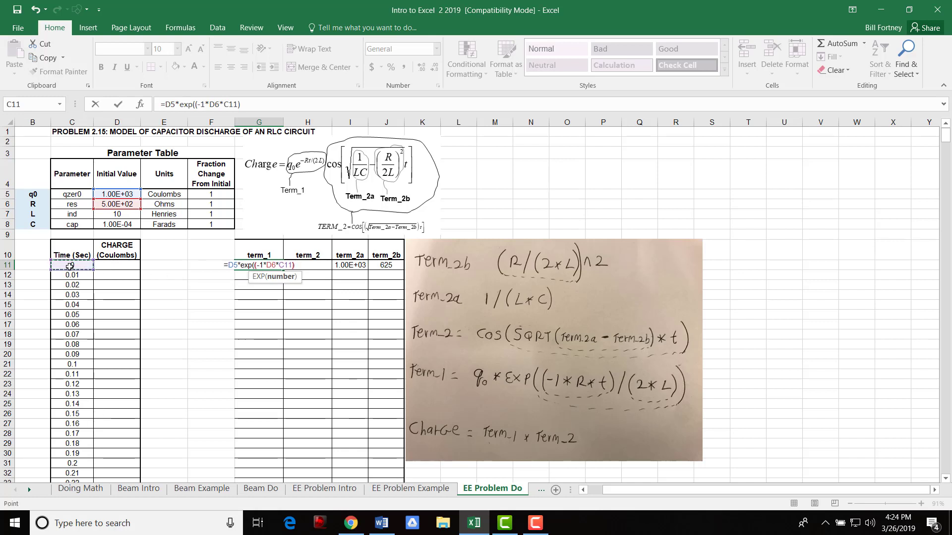
{"action": "type", "text": "/("}
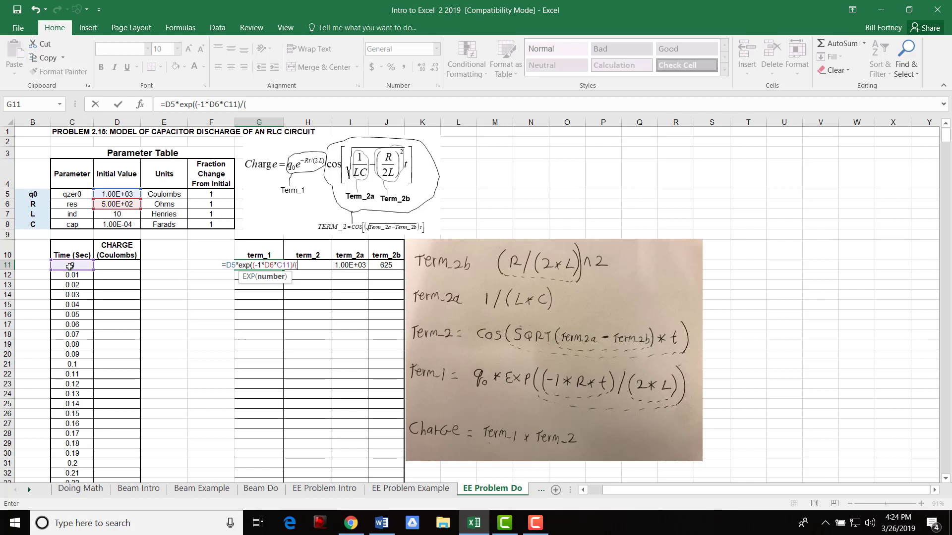
{"action": "type", "text": "2"}
{"action": "type", "text": "*"}
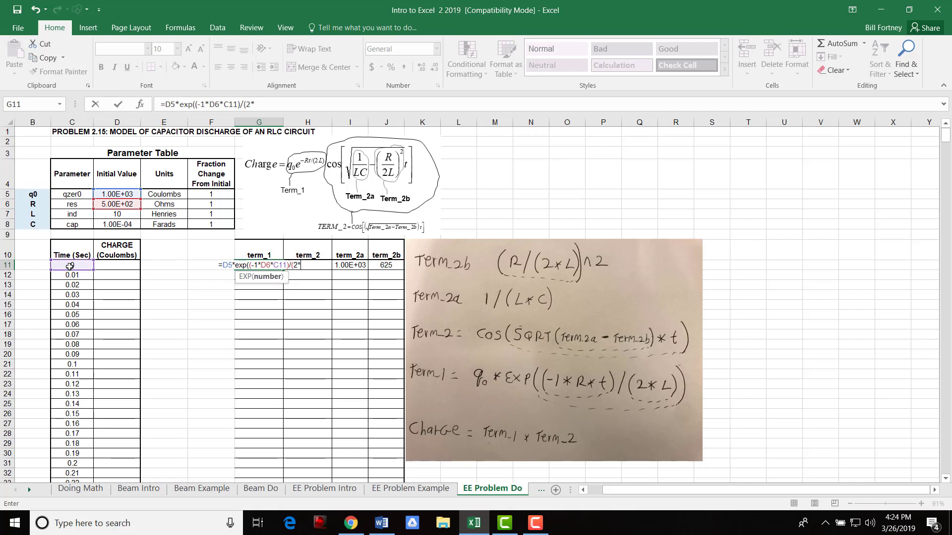
{"action": "left_click", "coordinate": [117, 215]}
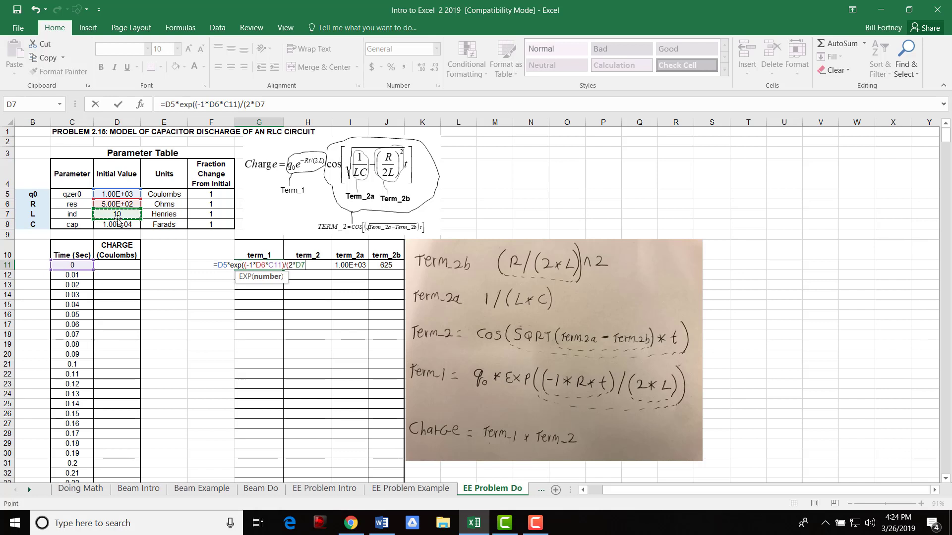
{"action": "type", "text": "))"}
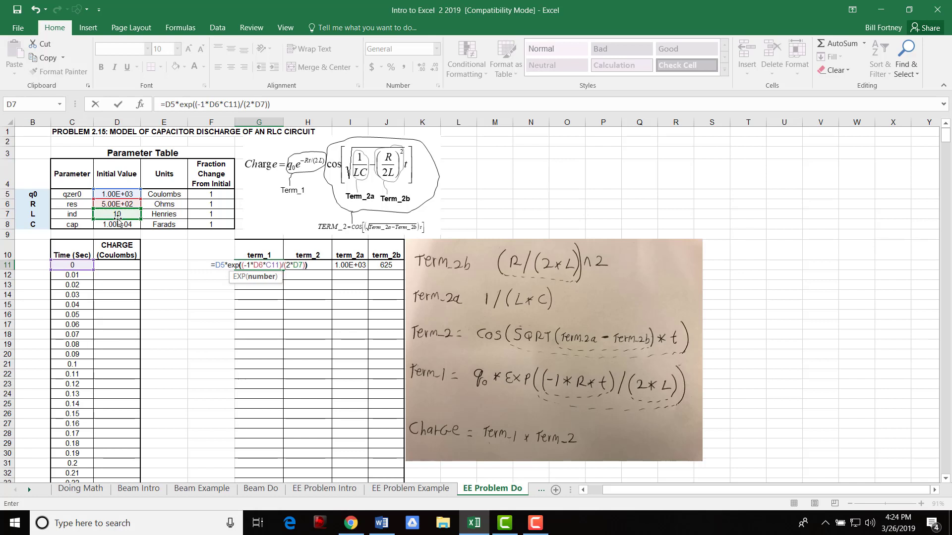
{"action": "key", "text": "ctrl+Return"}
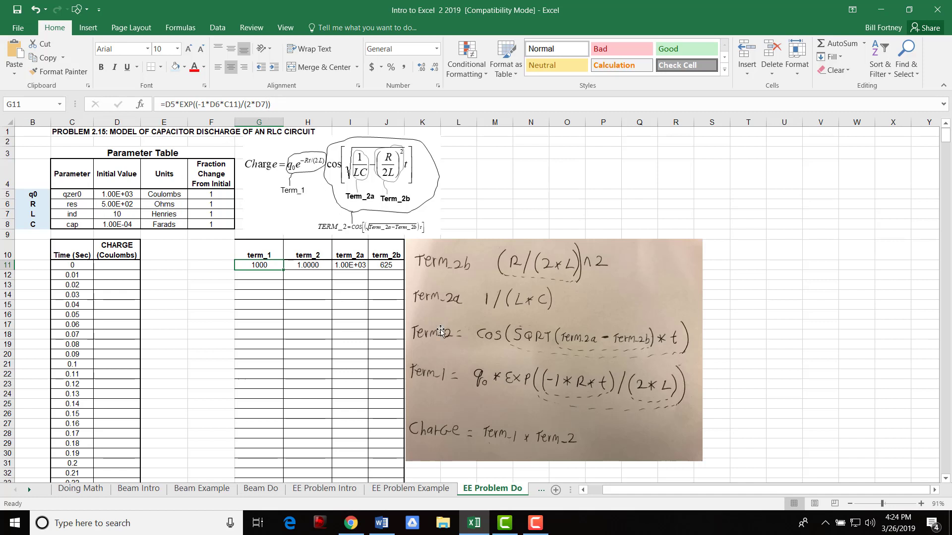
Enter the charge formula =G11*H11 in D11, multiplying term_1 by term_2.
{"action": "left_click", "coordinate": [117, 266]}
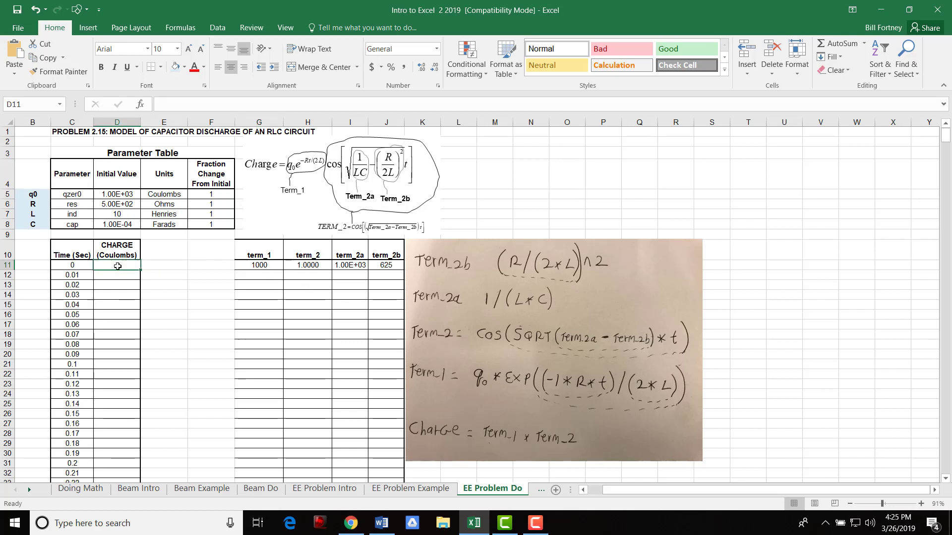
{"action": "type", "text": "="}
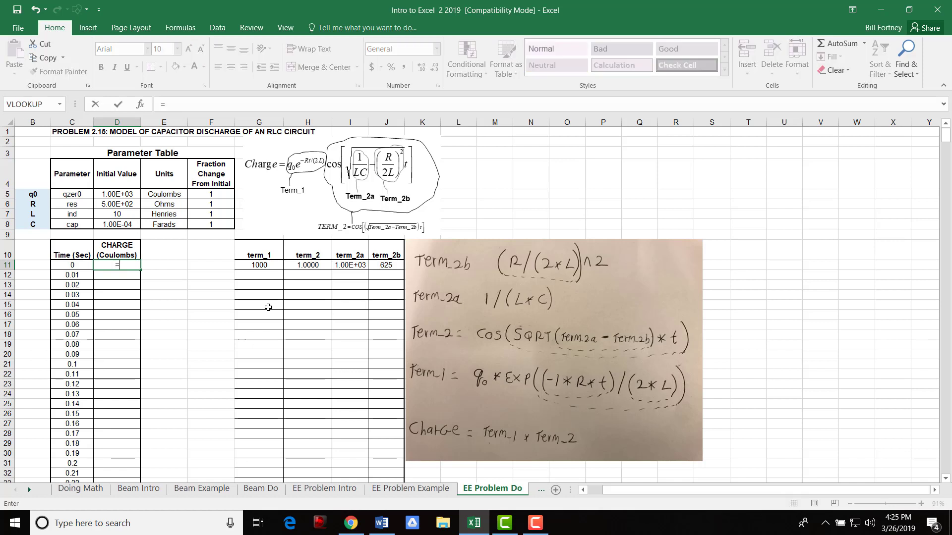
{"action": "left_click", "coordinate": [252, 264]}
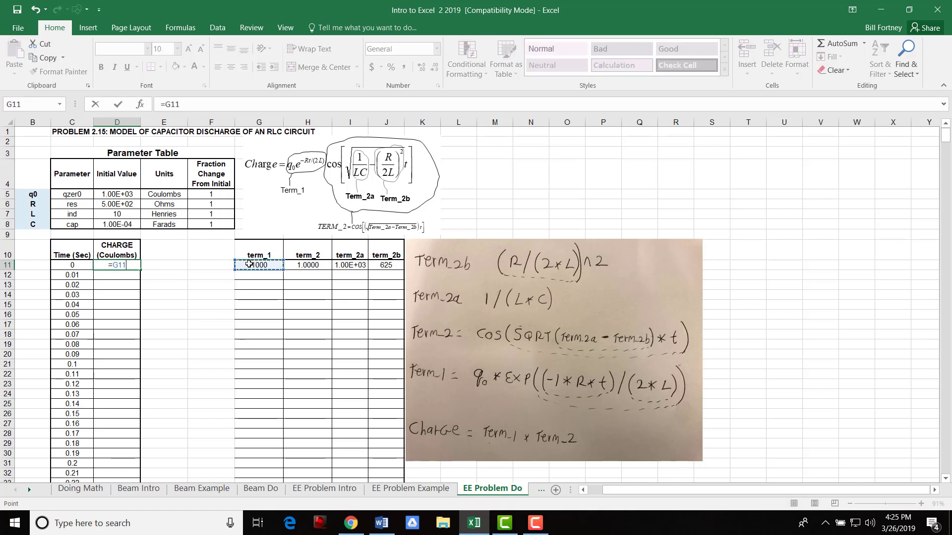
{"action": "type", "text": "*"}
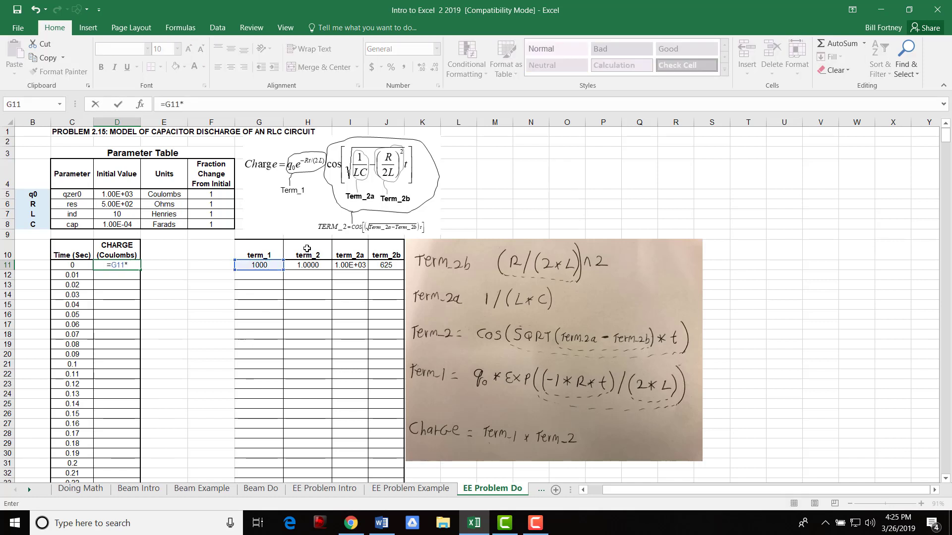
{"action": "left_click", "coordinate": [310, 266]}
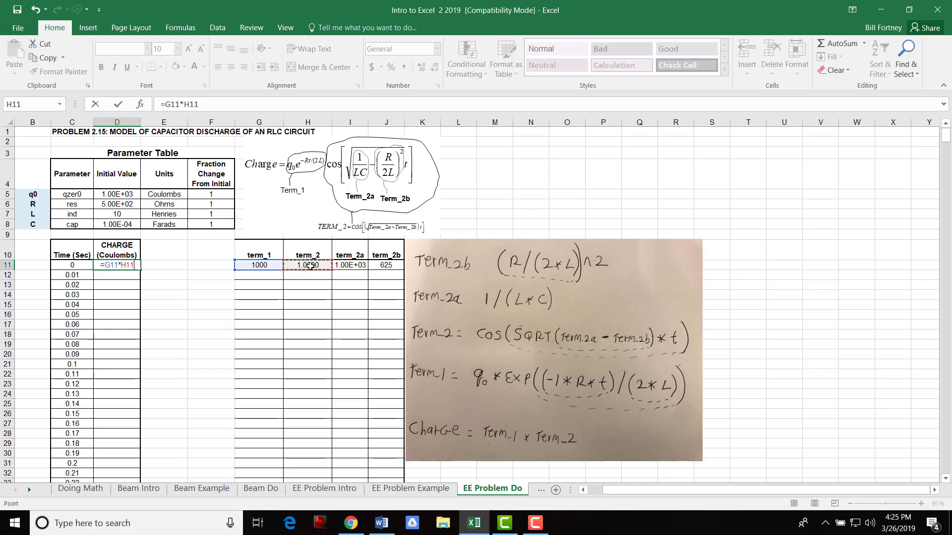
{"action": "key", "text": "Return"}
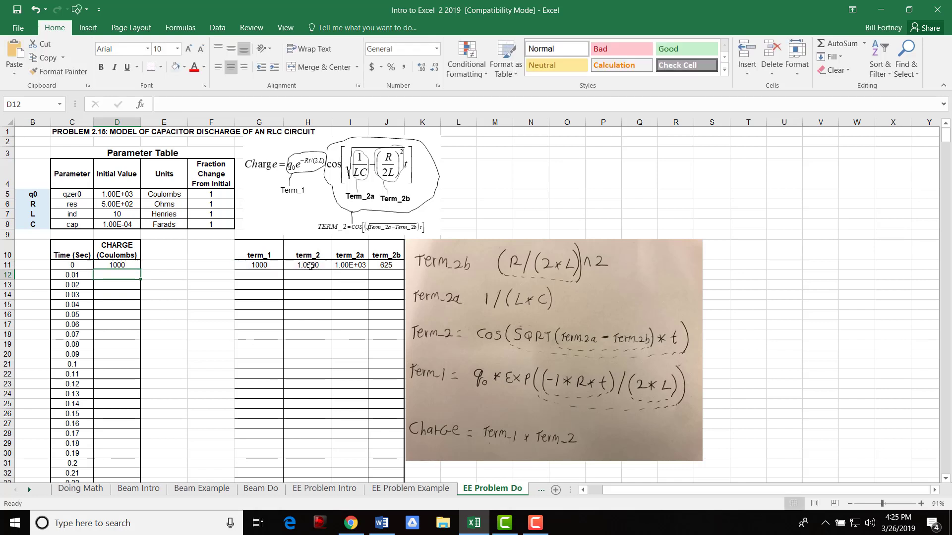
Copy the charge formula from D11 into D15 in the 0.04 second row.
{"action": "left_click", "coordinate": [121, 265]}
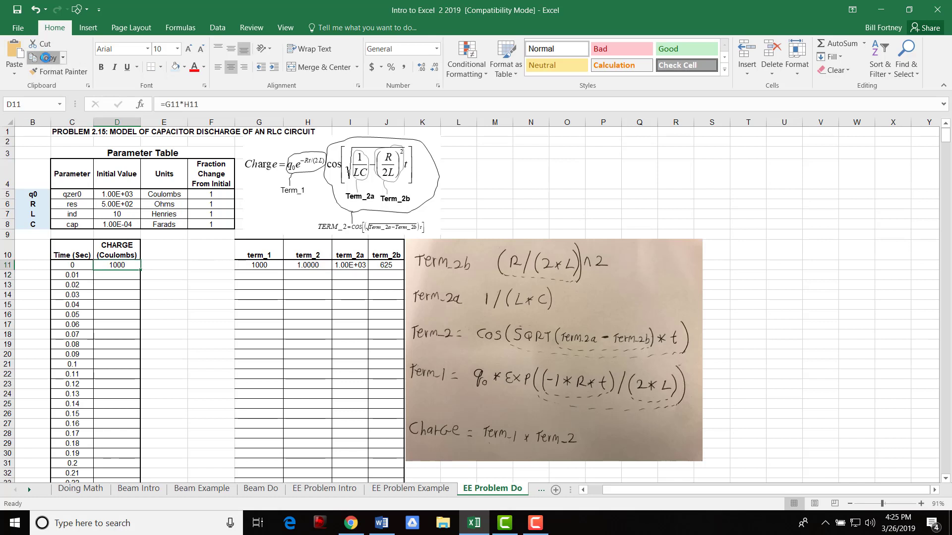
{"action": "left_click", "coordinate": [44, 57]}
{"action": "left_click", "coordinate": [117, 305]}
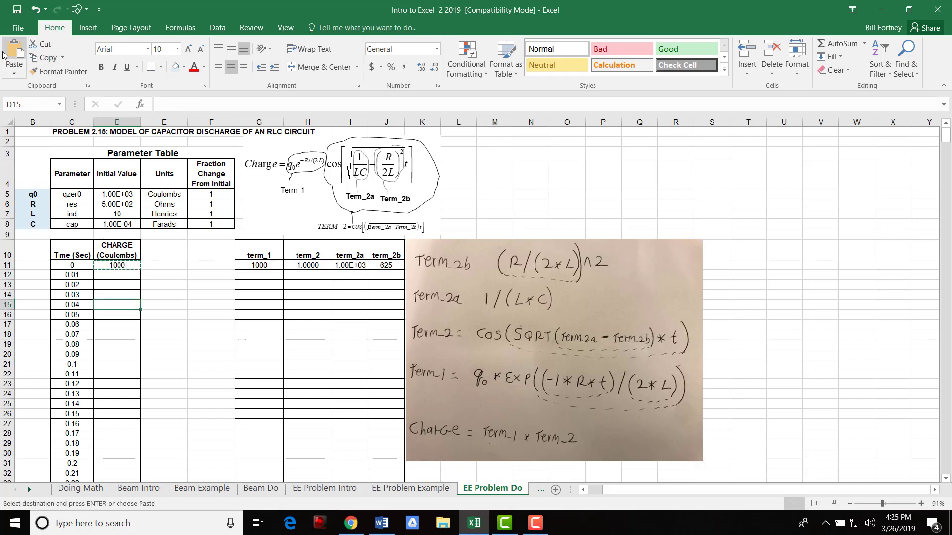
{"action": "left_click", "coordinate": [20, 52]}
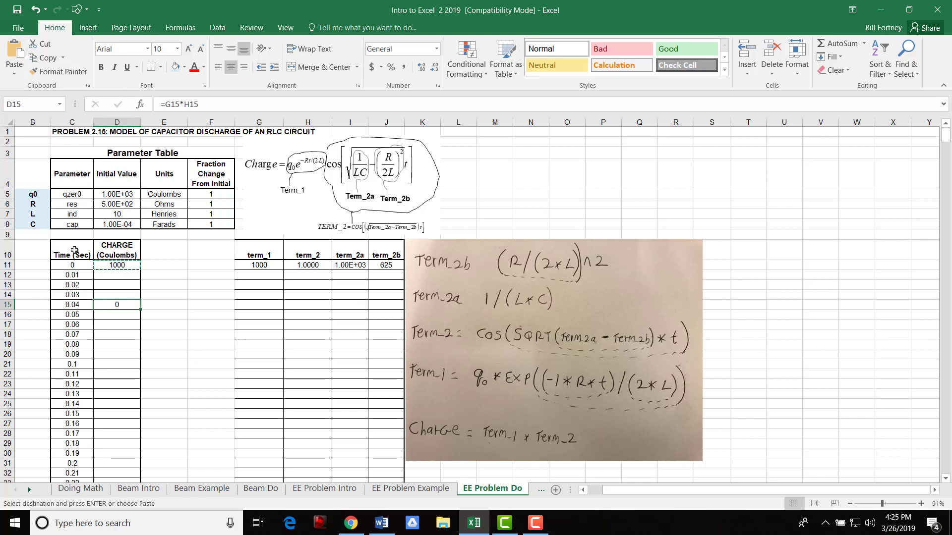
Copy the charge and term formulas in D11:J11 to row 15, starting at D15.
{"action": "left_click_drag", "start_coordinate": [256, 264], "coordinate": [391, 265]}
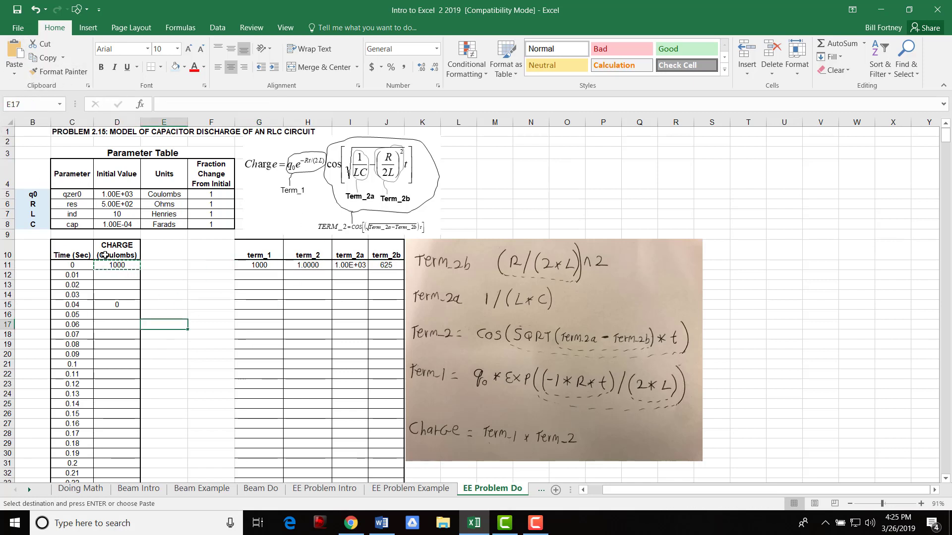
{"action": "left_click_drag", "start_coordinate": [117, 265], "coordinate": [390, 266]}
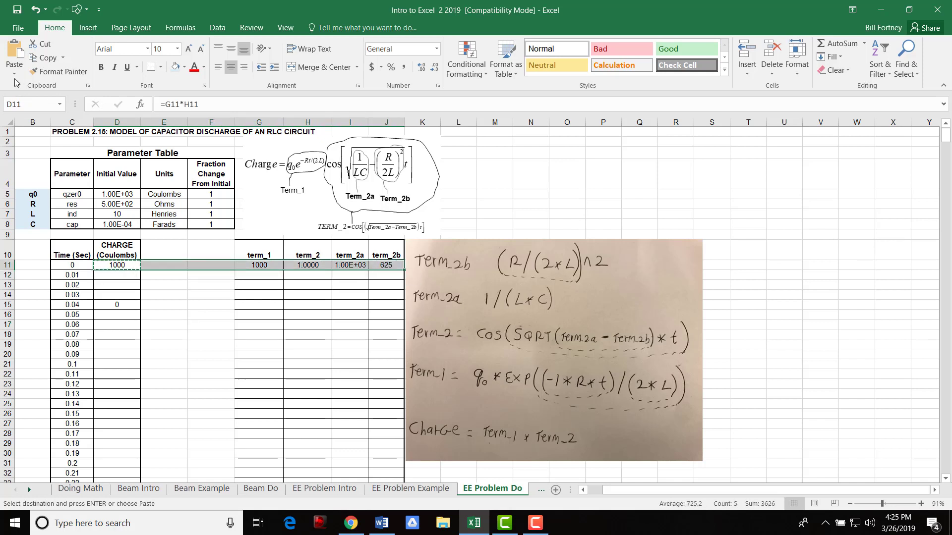
{"action": "left_click", "coordinate": [44, 57]}
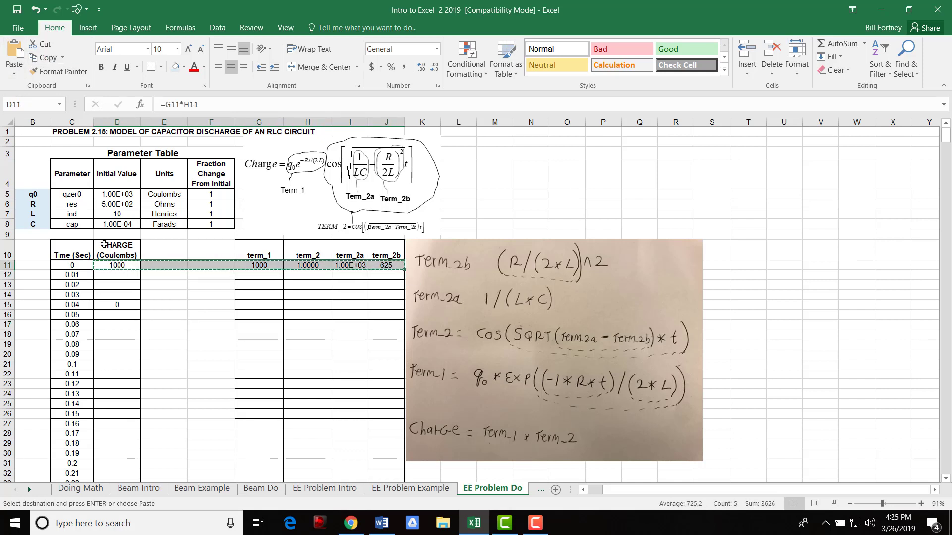
{"action": "left_click", "coordinate": [117, 305]}
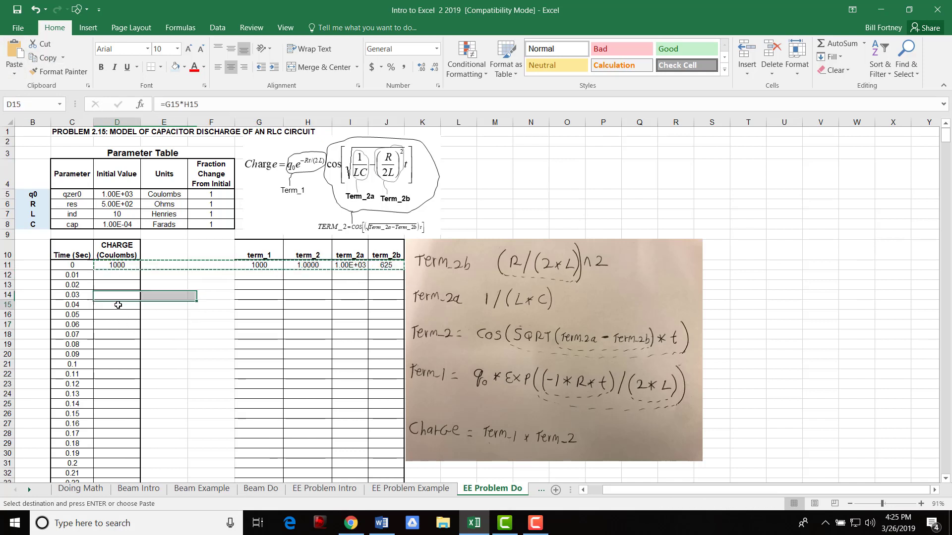
{"action": "left_click", "coordinate": [15, 47]}
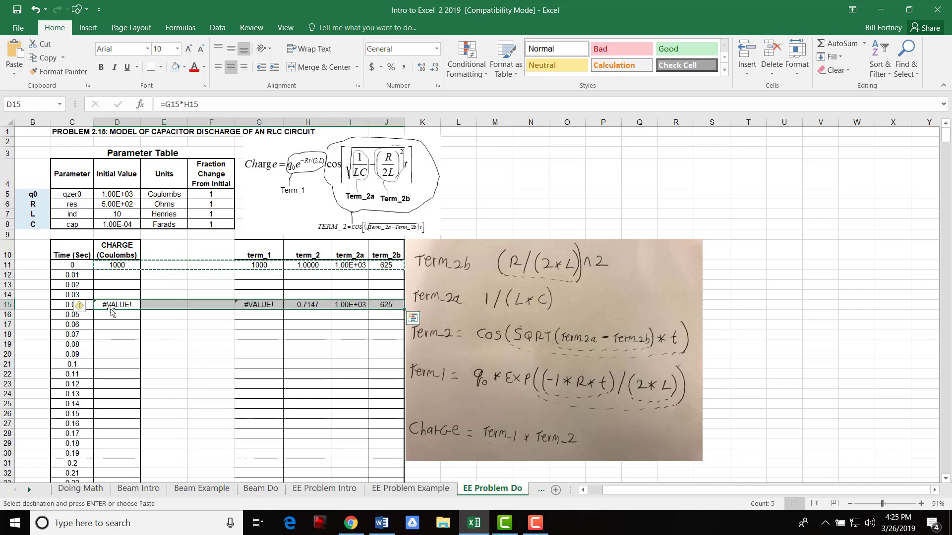
Compare the copied term_1 formula in G15 with the original in G11, and clear G15.
{"action": "left_click", "coordinate": [261, 305]}
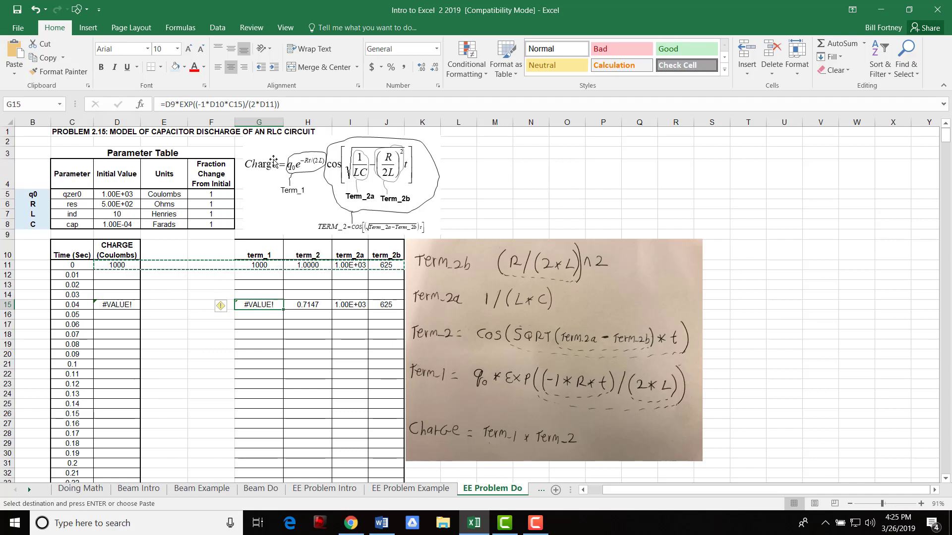
{"action": "left_click", "coordinate": [255, 266]}
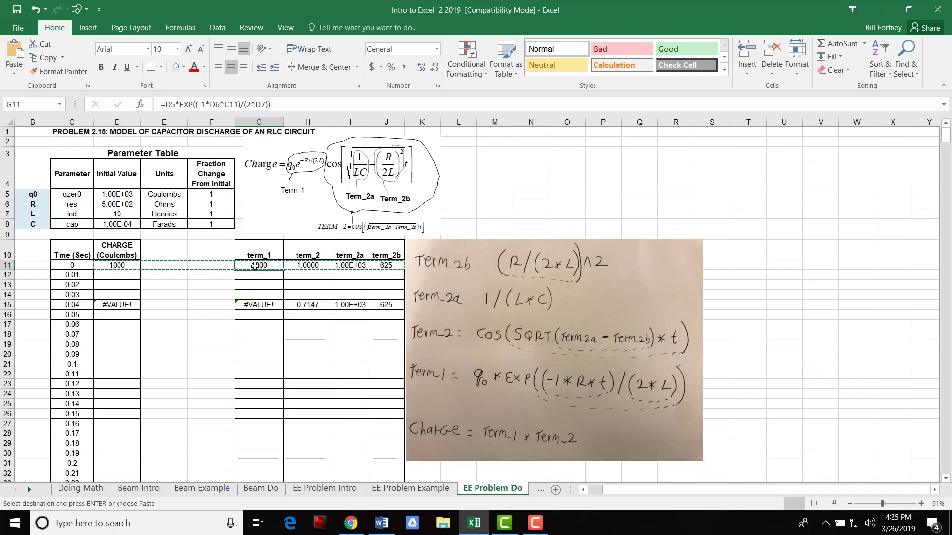
{"action": "left_click", "coordinate": [258, 305]}
{"action": "key", "text": "Delete"}
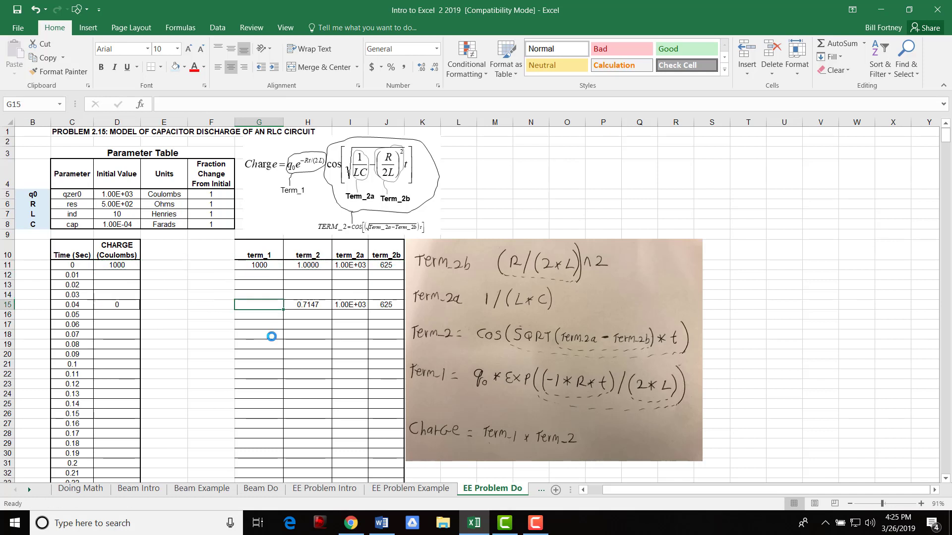
Lock the parameter rows in the term_1 formula in G11, making it =D$5*EXP((-1*D$6*C11)/(2*D$7)).
{"action": "left_click", "coordinate": [261, 266]}
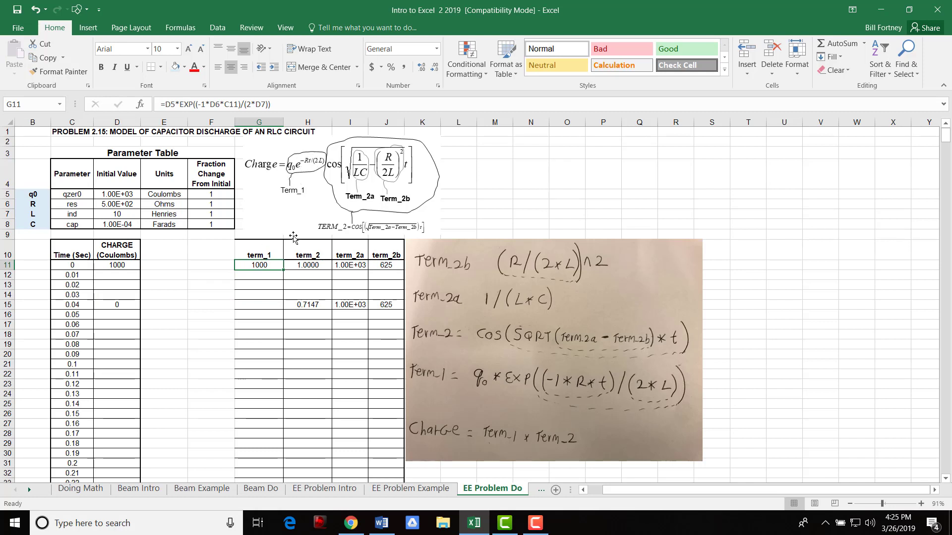
{"action": "left_click", "coordinate": [171, 103]}
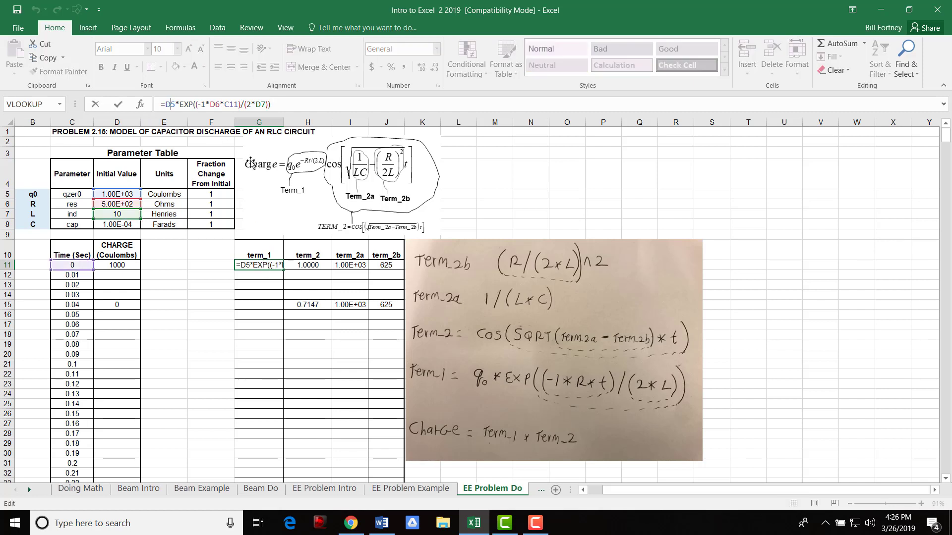
{"action": "type", "text": "$"}
{"action": "key", "text": "Right"}
{"action": "key", "text": "Right"}
{"action": "key", "text": "Right"}
{"action": "key", "text": "Right"}
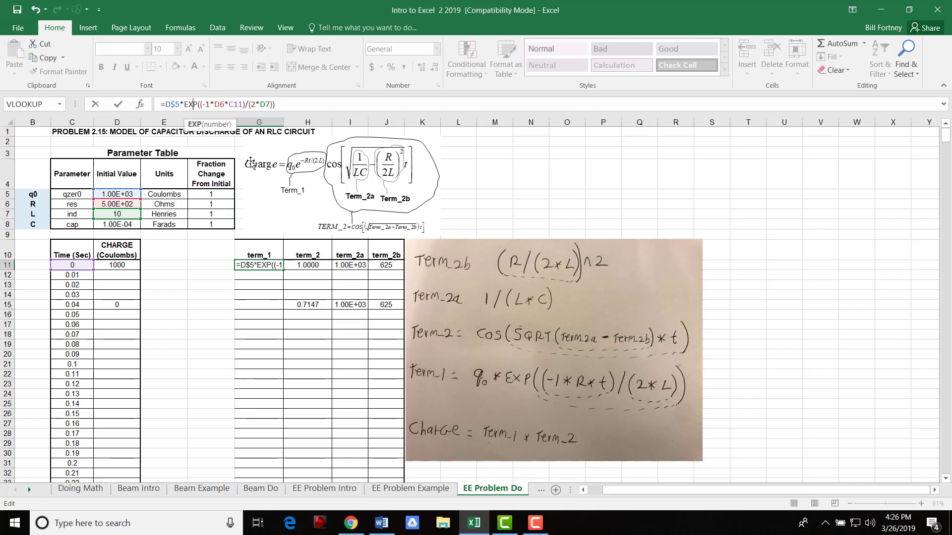
{"action": "key", "text": "Right"}
{"action": "key", "text": "Right"}
{"action": "key", "text": "Right"}
{"action": "key", "text": "Right"}
{"action": "key", "text": "Right"}
{"action": "key", "text": "Right"}
{"action": "key", "text": "Right"}
{"action": "type", "text": "$"}
{"action": "key", "text": "Right"}
{"action": "key", "text": "Right"}
{"action": "key", "text": "Right"}
{"action": "key", "text": "Right"}
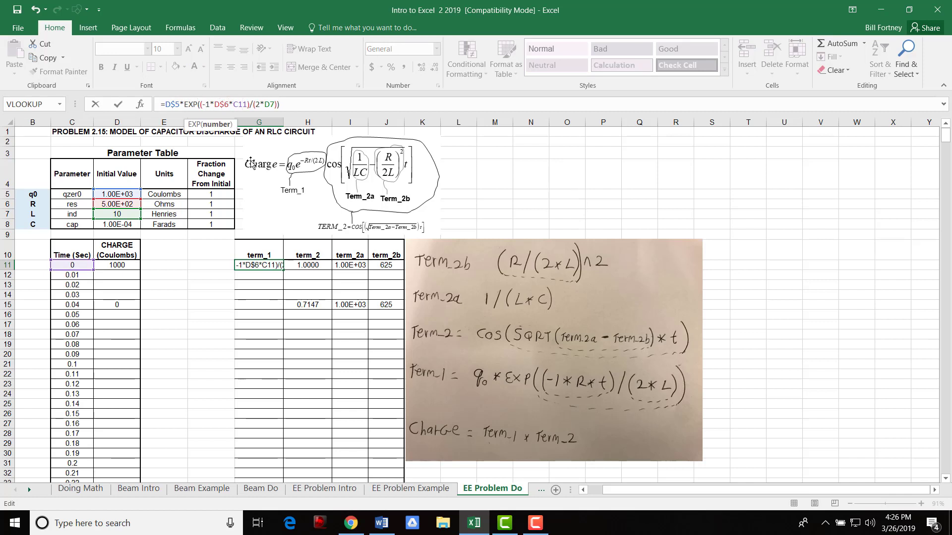
{"action": "key", "text": "Right"}
{"action": "key", "text": "Right"}
{"action": "key", "text": "Right"}
{"action": "key", "text": "Right"}
{"action": "key", "text": "Right"}
{"action": "type", "text": "$"}
{"action": "key", "text": "Return"}
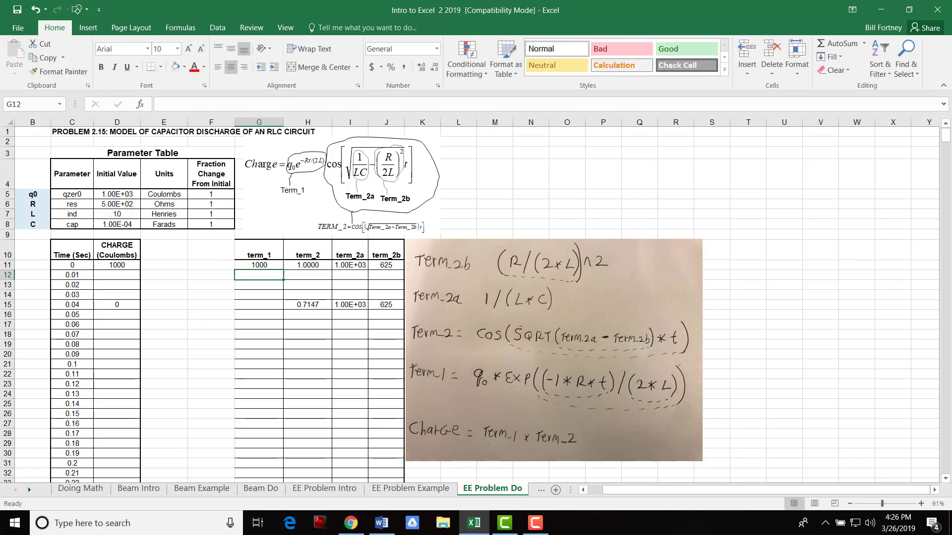
Copy the charge and term formulas in D11:J11 to row 15 and check the copied formulas in G15, H15, I15 and J15.
{"action": "left_click_drag", "start_coordinate": [113, 268], "coordinate": [385, 267]}
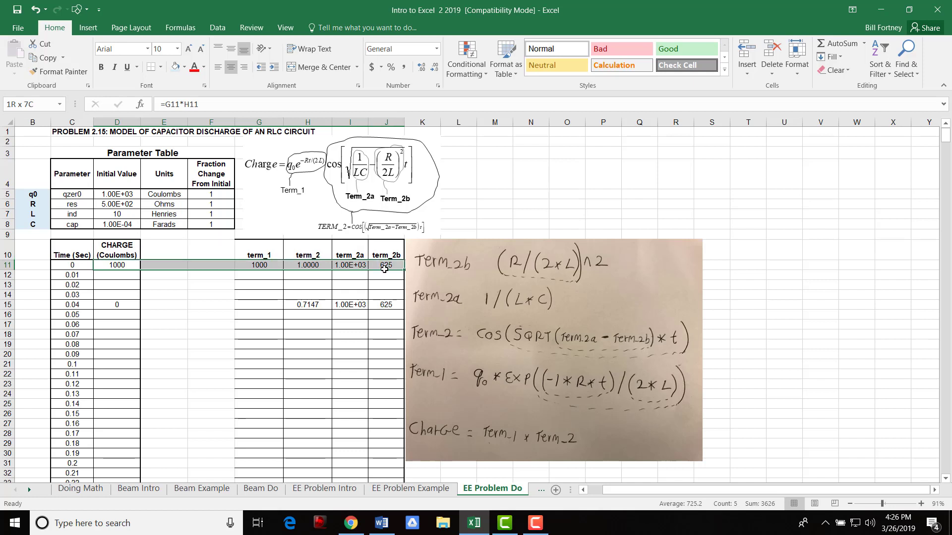
{"action": "left_click", "coordinate": [48, 58]}
{"action": "left_click", "coordinate": [113, 306]}
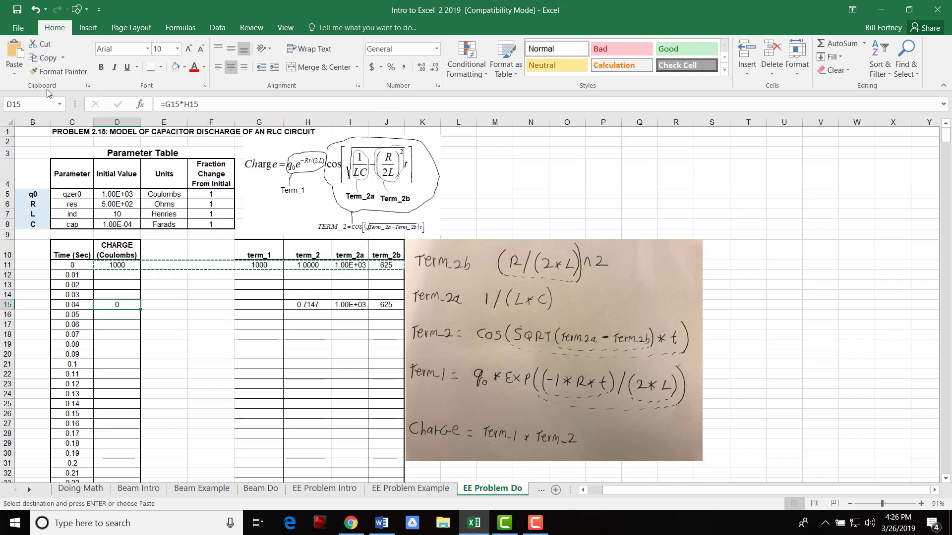
{"action": "left_click", "coordinate": [15, 49]}
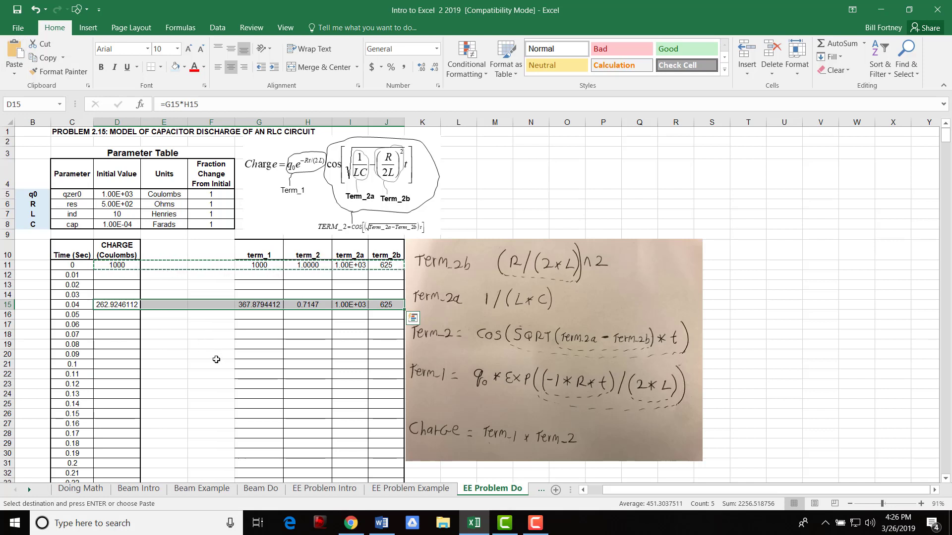
{"action": "left_click", "coordinate": [245, 305]}
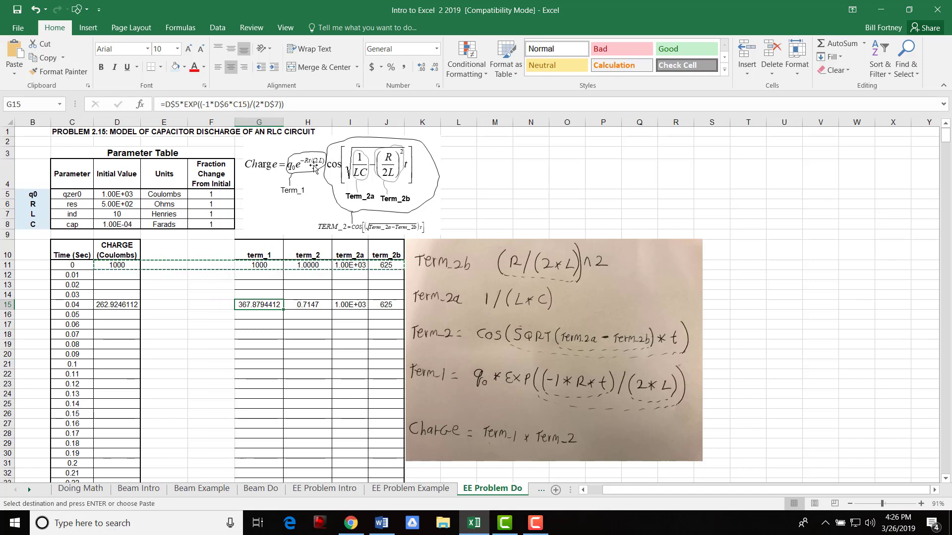
{"action": "left_click", "coordinate": [313, 307]}
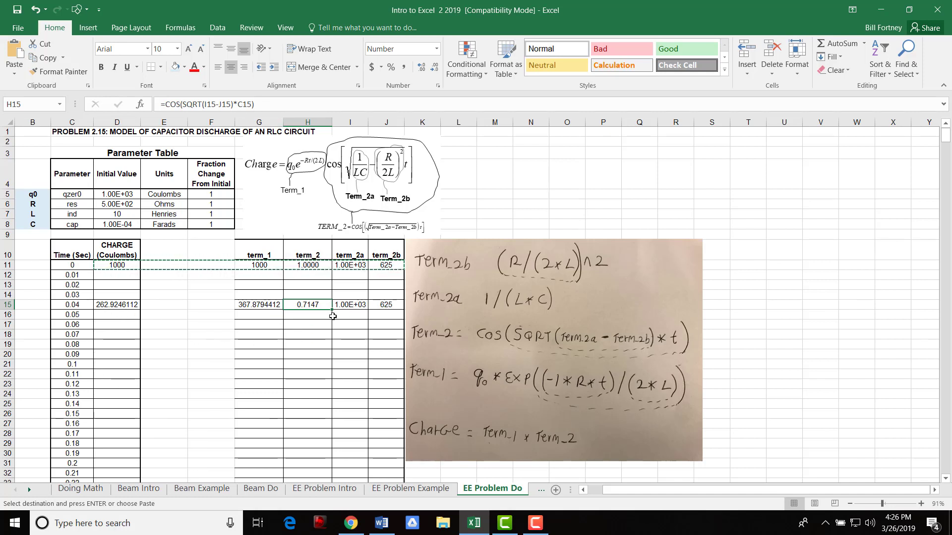
{"action": "left_click", "coordinate": [348, 306]}
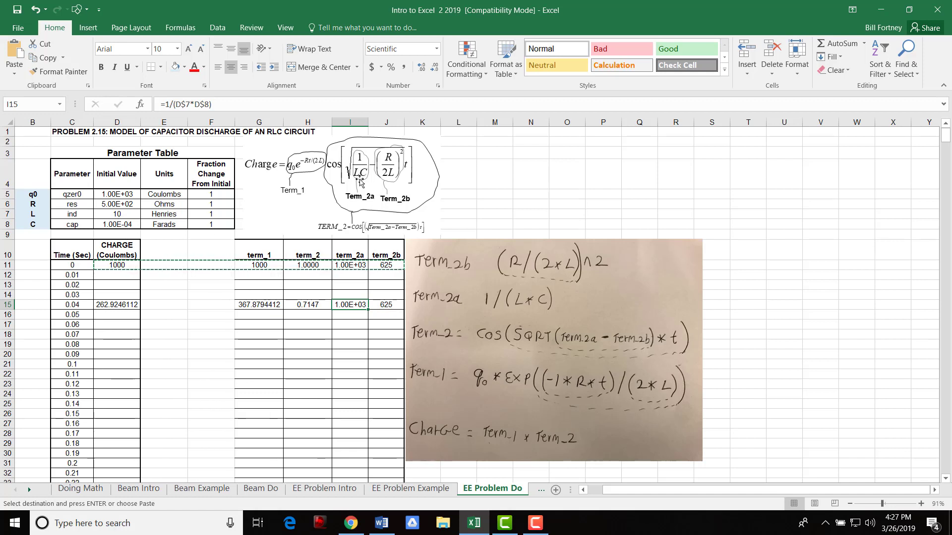
{"action": "left_click", "coordinate": [385, 305]}
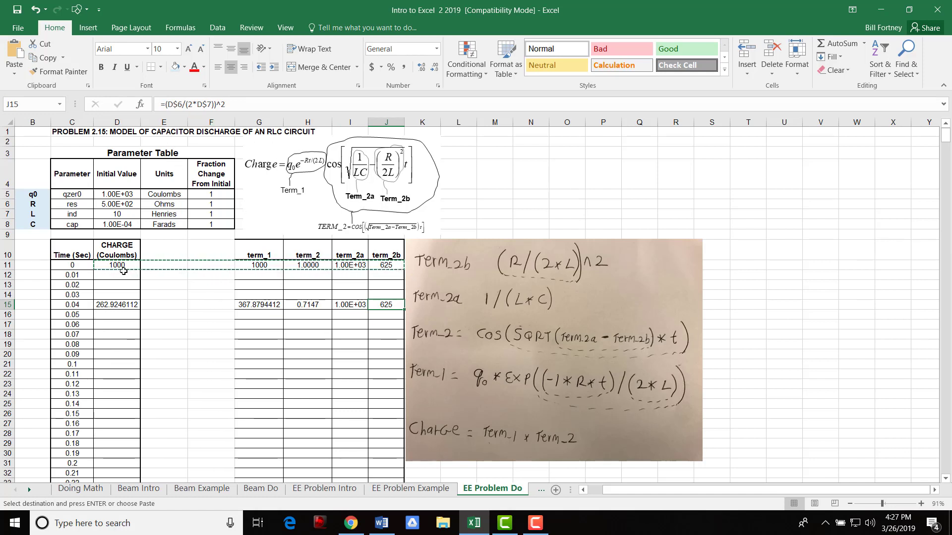
Copy the formulas in D11:J11 down through every remaining time row, from row 12 to row 716.
{"action": "left_click_drag", "start_coordinate": [116, 264], "coordinate": [378, 266]}
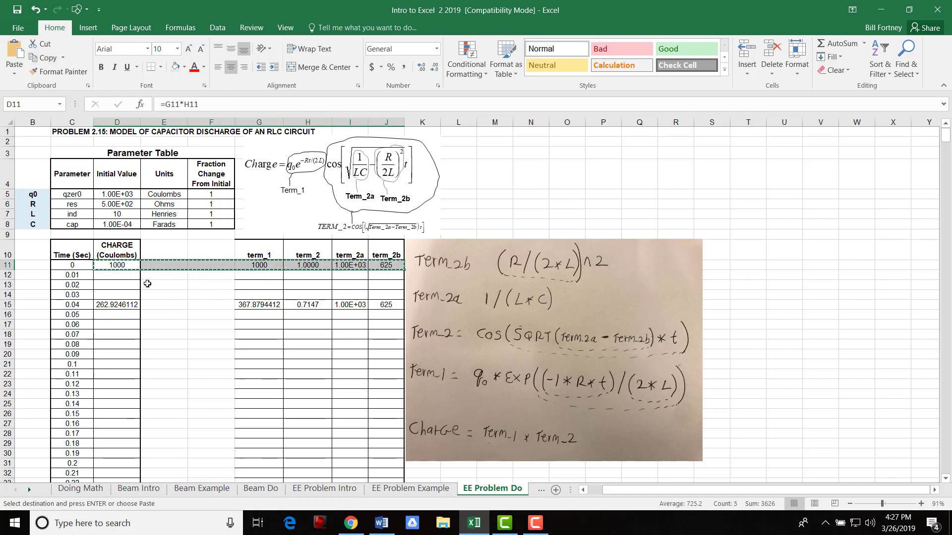
{"action": "left_click", "coordinate": [127, 278]}
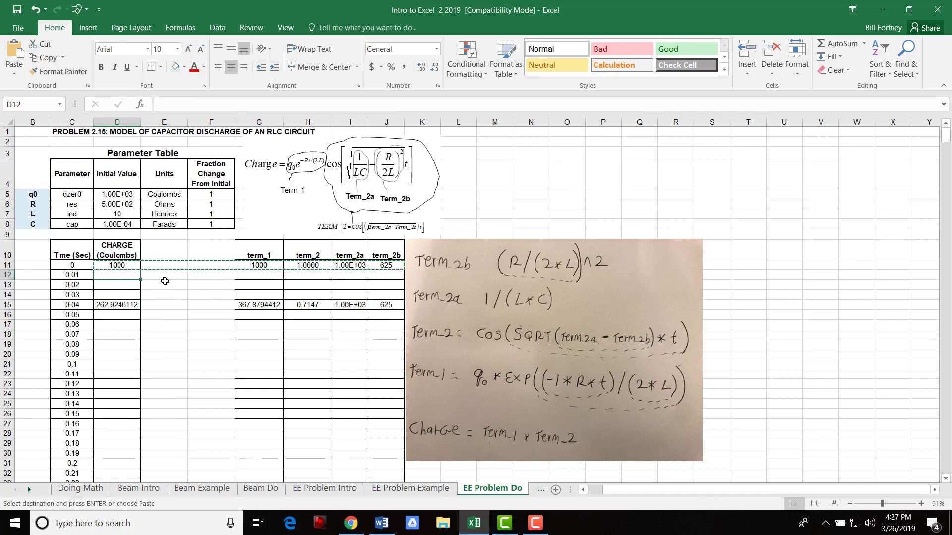
{"action": "key", "text": "shift+Down"}
{"action": "key", "text": "shift+Page_Down"}
{"action": "key", "text": "shift+Page_Down"}
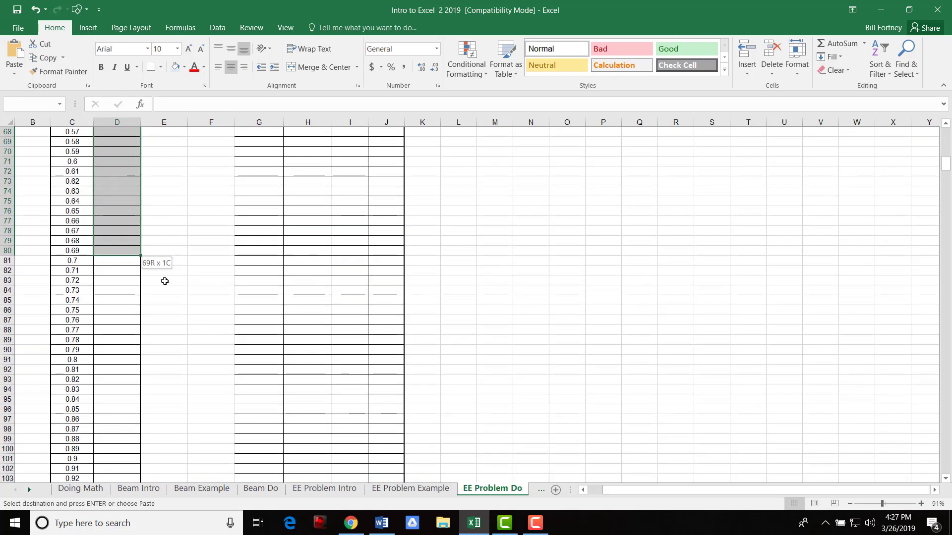
{"action": "key", "text": "shift+Page_Down"}
{"action": "key", "text": "shift+Page_Down"}
{"action": "key", "text": "shift+Page_Down"}
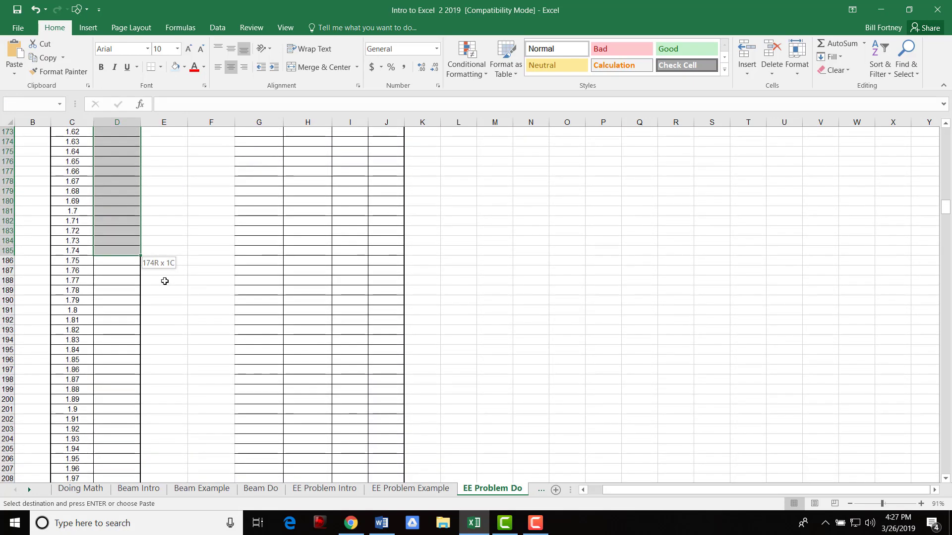
{"action": "key", "text": "shift+Page_Down"}
{"action": "key", "text": "shift+Page_Down"}
{"action": "key", "text": "shift+Page_Down"}
{"action": "key", "text": "shift+Page_Down"}
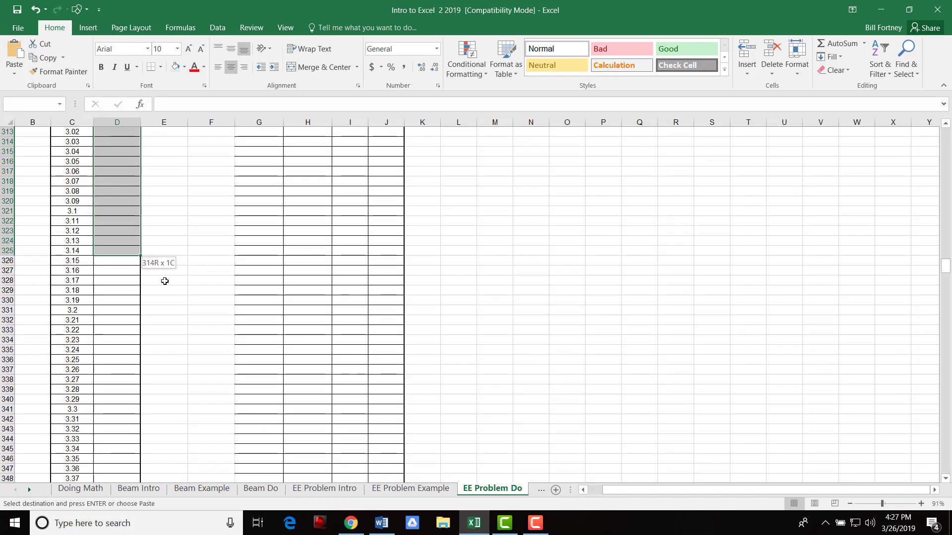
{"action": "key", "text": "shift+Page_Down"}
{"action": "key", "text": "shift+Page_Down"}
{"action": "key", "text": "shift+Page_Down"}
{"action": "key", "text": "shift+Page_Down"}
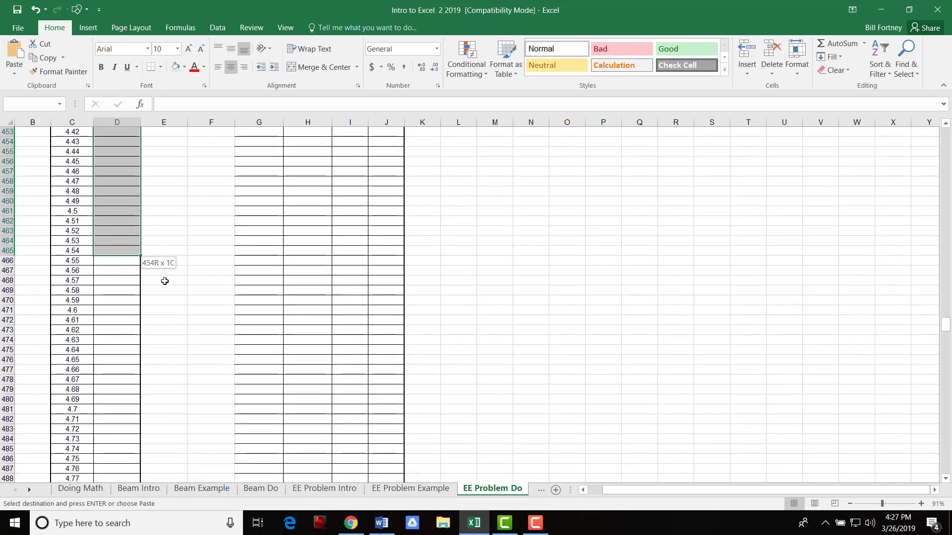
{"action": "key", "text": "shift+Page_Down"}
{"action": "key", "text": "shift+Page_Down"}
{"action": "key", "text": "shift+Page_Down"}
{"action": "key", "text": "shift+Page_Down"}
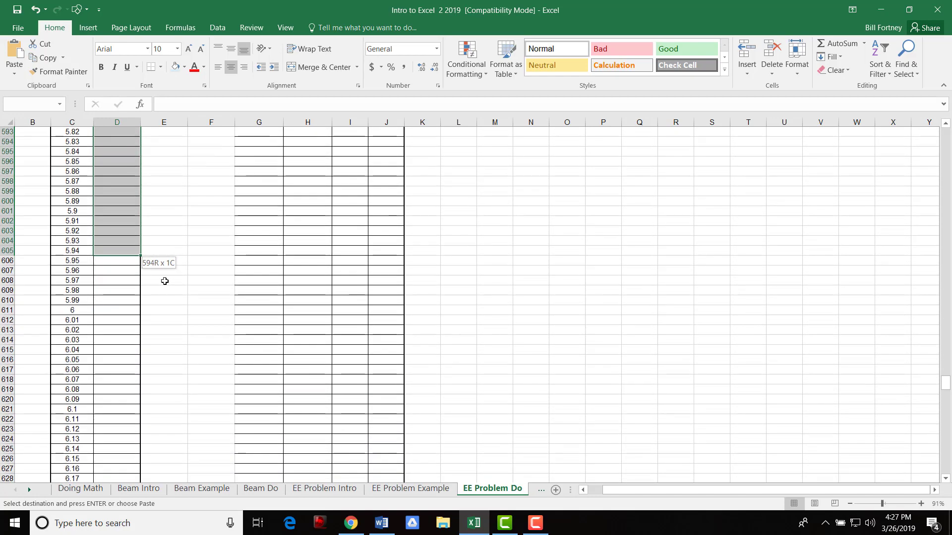
{"action": "key", "text": "shift+Page_Down"}
{"action": "key", "text": "shift+Page_Down"}
{"action": "key", "text": "shift+Page_Down"}
{"action": "key", "text": "shift+Down"}
{"action": "key", "text": "shift+Down"}
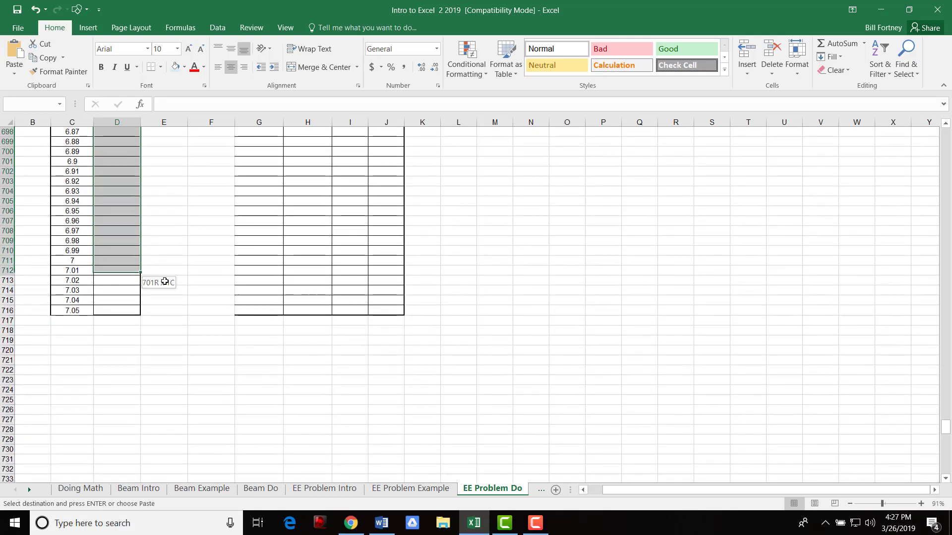
{"action": "key", "text": "shift+Down"}
{"action": "key", "text": "shift+Down"}
{"action": "key", "text": "shift+Down"}
{"action": "key", "text": "shift+Down"}
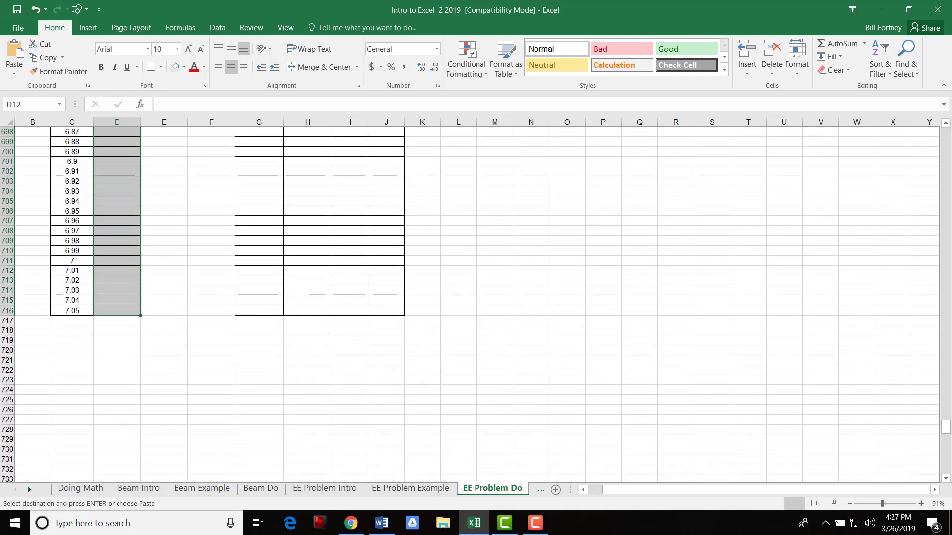
{"action": "left_click", "coordinate": [16, 50]}
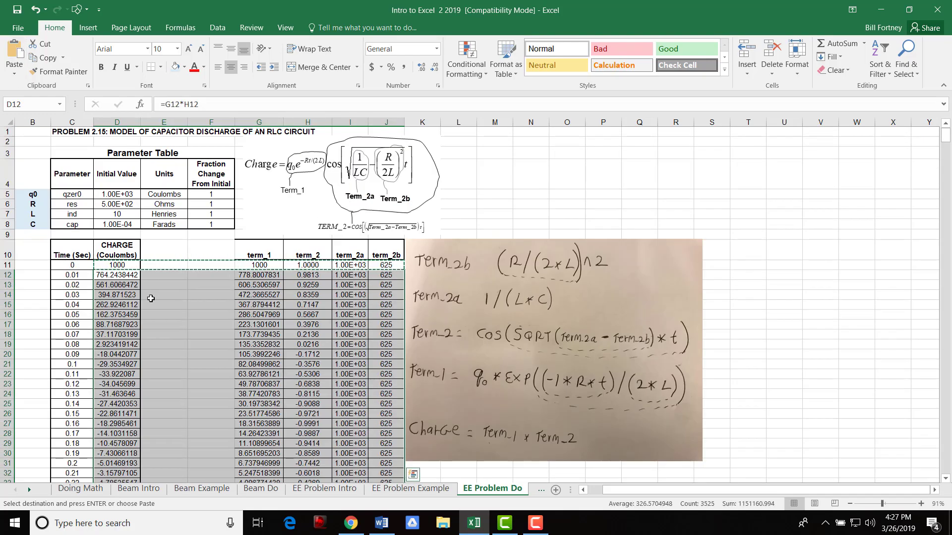
Review the charge and term results down the filled time rows and return to the top of the sheet.
{"action": "scroll", "coordinate": [118, 347], "scroll_direction": "down", "scroll_amount": 7}
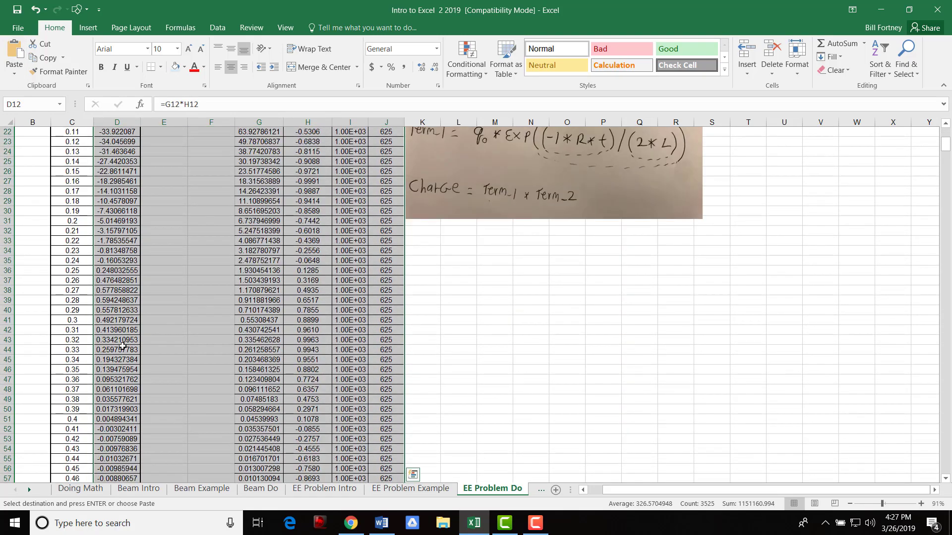
{"action": "scroll", "coordinate": [120, 346], "scroll_direction": "down", "scroll_amount": 3}
{"action": "scroll", "coordinate": [114, 350], "scroll_direction": "up", "scroll_amount": 8}
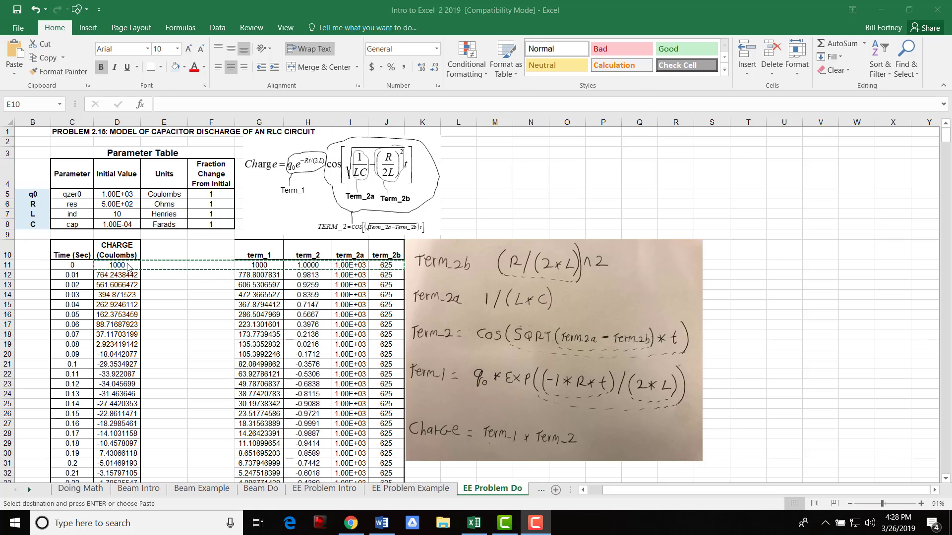
{"action": "left_click", "coordinate": [27, 264]}
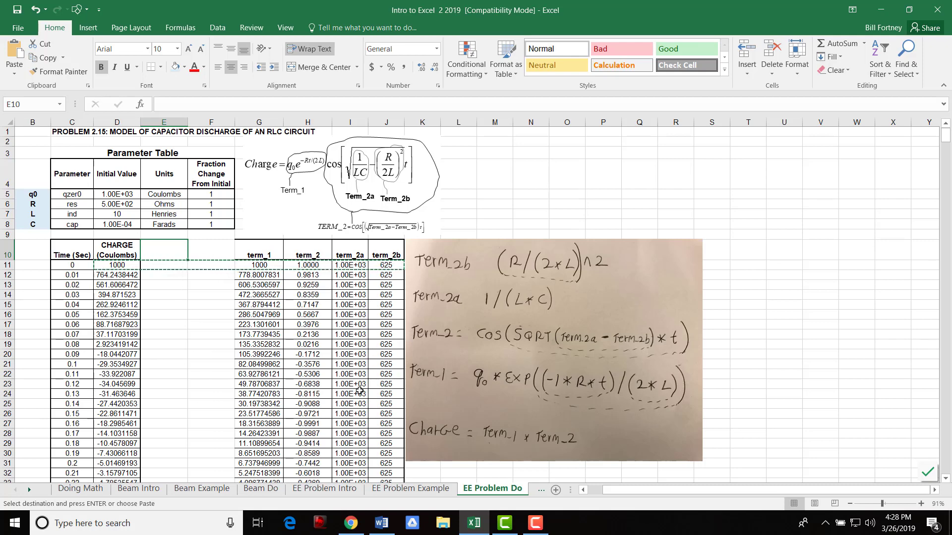
{"action": "left_click", "coordinate": [167, 315]}
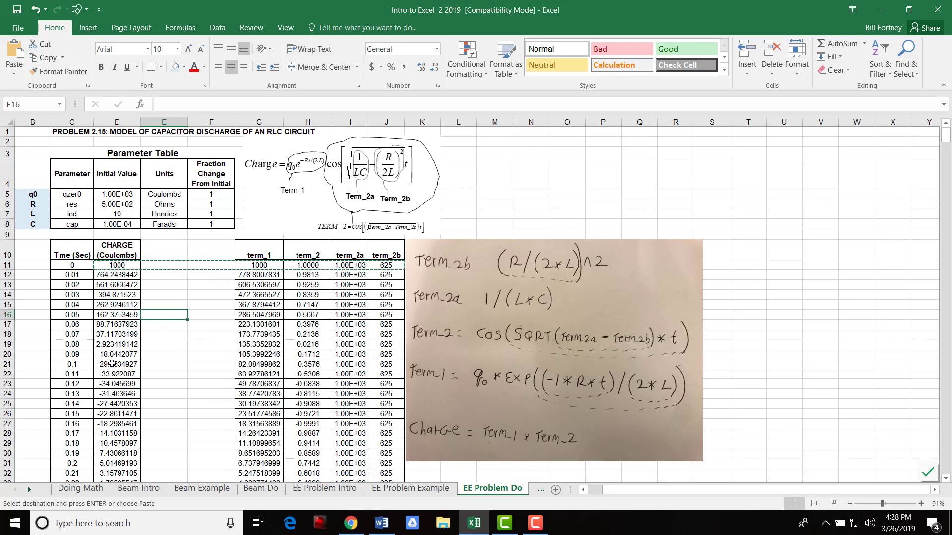
{"action": "scroll", "coordinate": [112, 364], "scroll_direction": "down", "scroll_amount": 3}
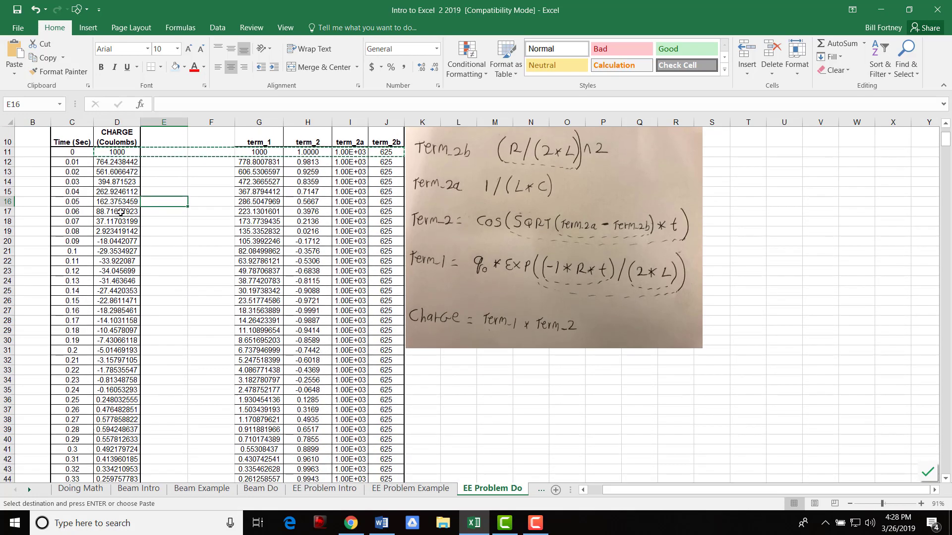
{"action": "scroll", "coordinate": [180, 275], "scroll_direction": "up", "scroll_amount": 3}
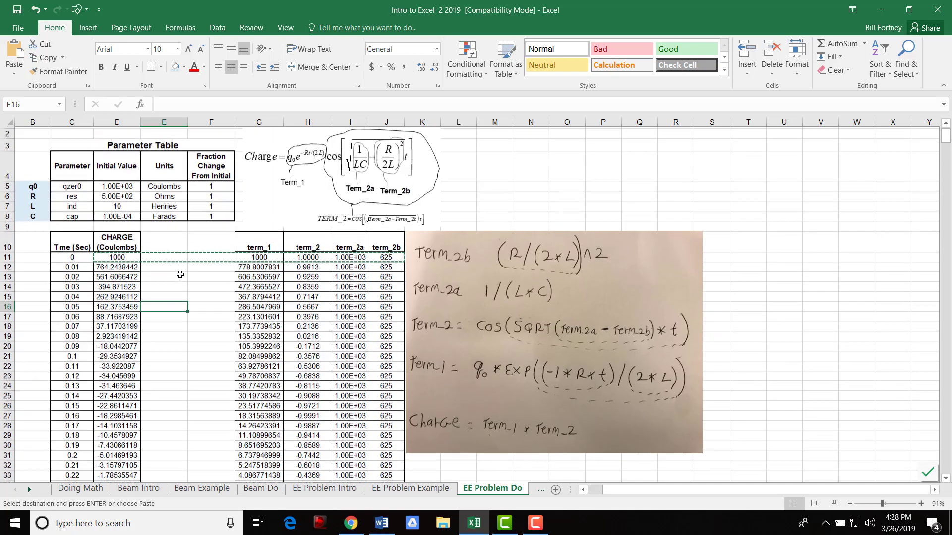
{"action": "scroll", "coordinate": [180, 274], "scroll_direction": "up", "scroll_amount": 1}
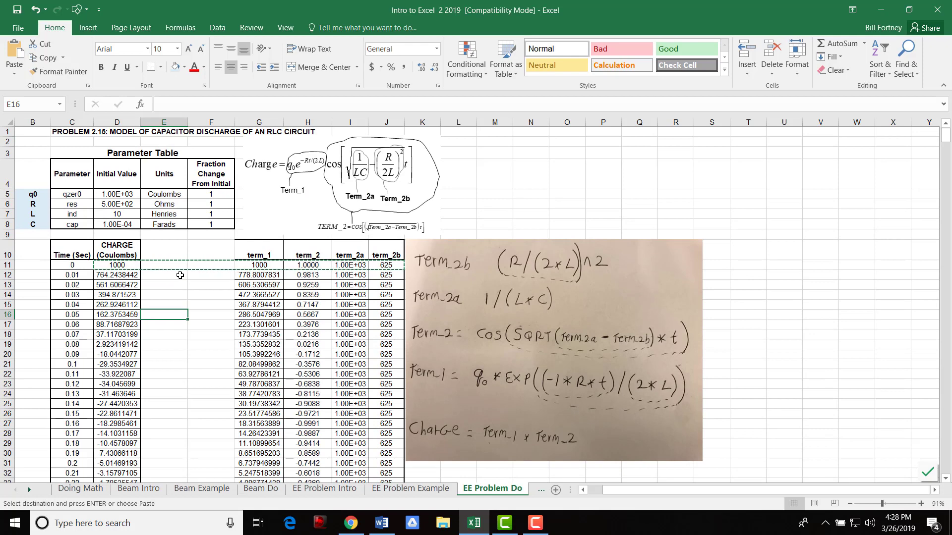
Switch to the EE Problem Example sheet and go to its top to view the completed charge model.
{"action": "left_click", "coordinate": [418, 490]}
{"action": "scroll", "coordinate": [138, 367], "scroll_direction": "up", "scroll_amount": 16}
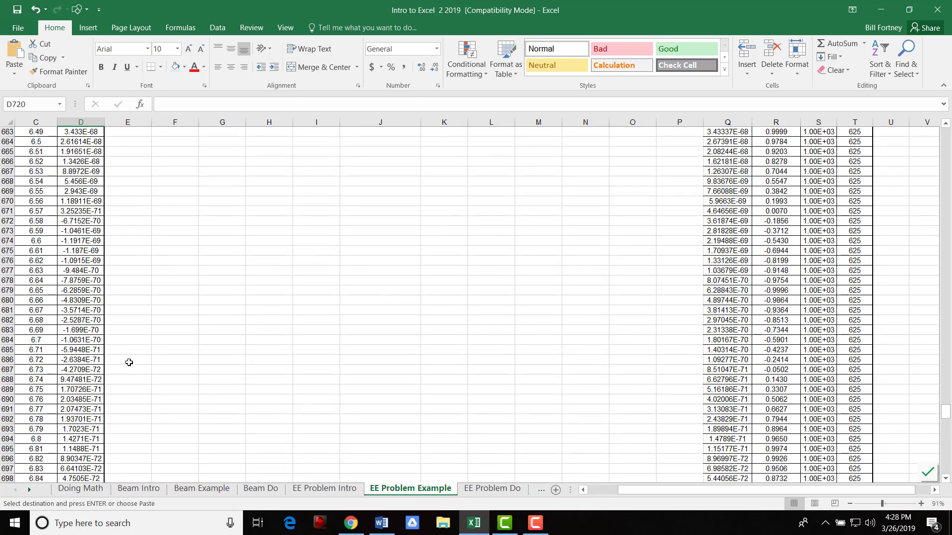
{"action": "key", "text": "Up"}
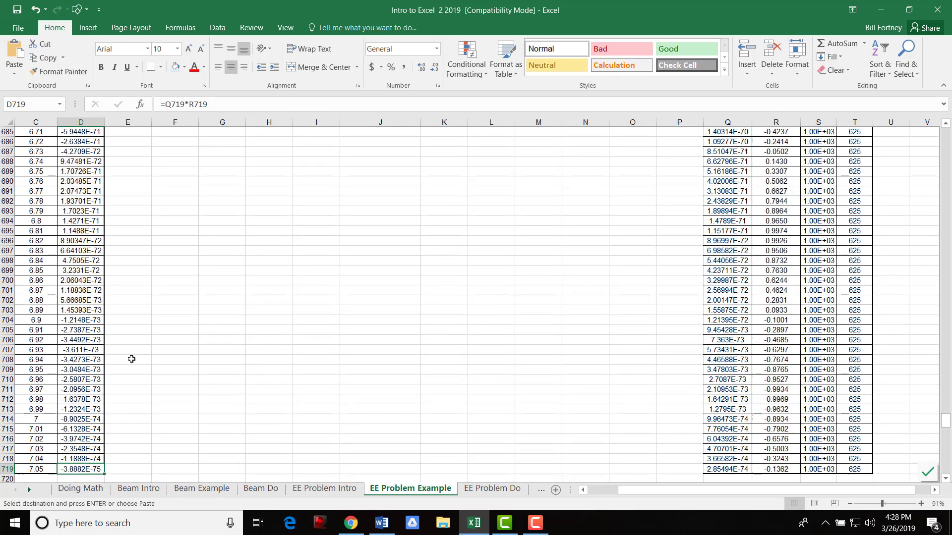
{"action": "key", "text": "ctrl+Home"}
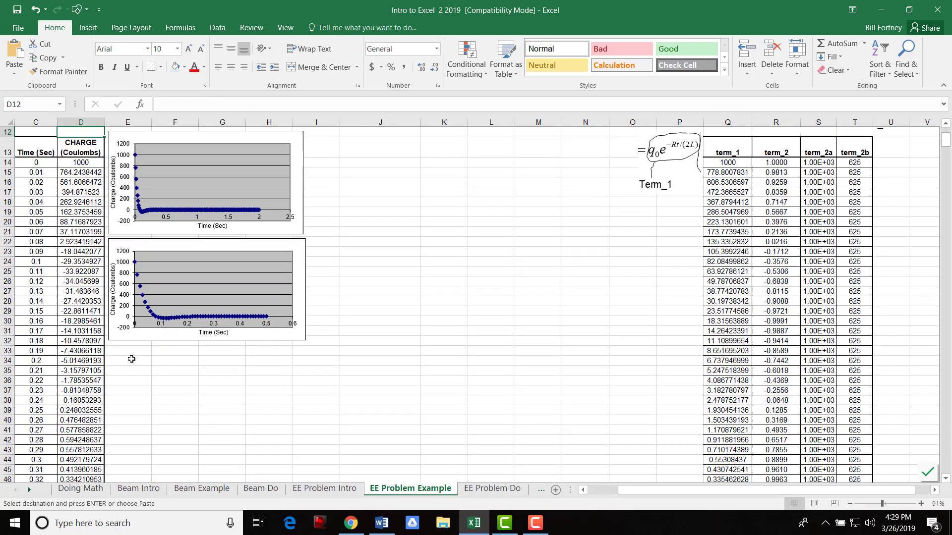
{"action": "key", "text": "ctrl+Home"}
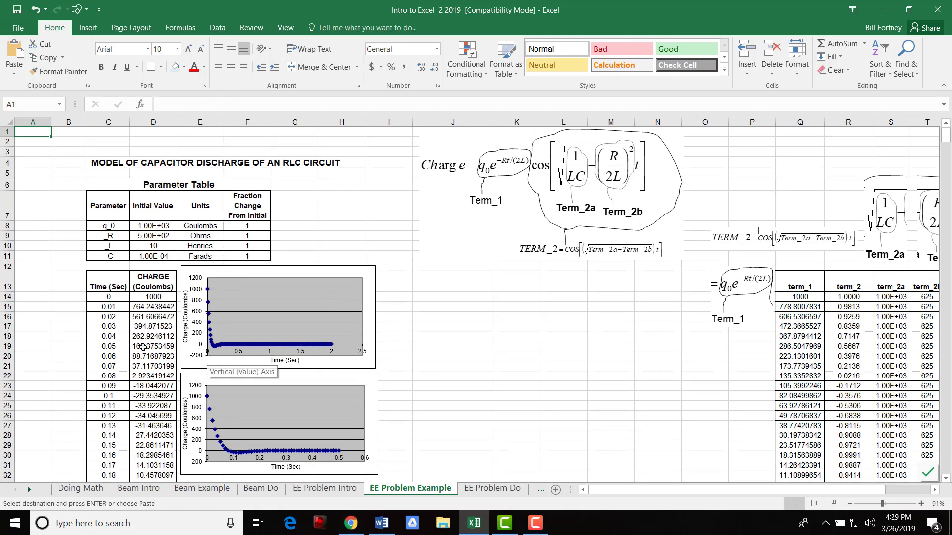
Copy the whole charge column D14:D719 from the EE Problem Example sheet.
{"action": "left_click", "coordinate": [148, 296]}
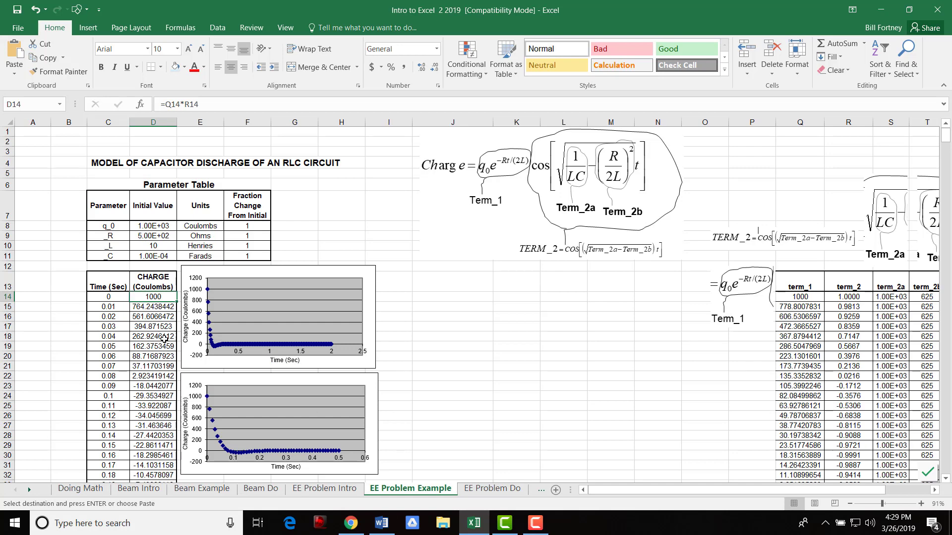
{"action": "key", "text": "shift+Down"}
{"action": "key", "text": "shift+Down"}
{"action": "key", "text": "shift+Down"}
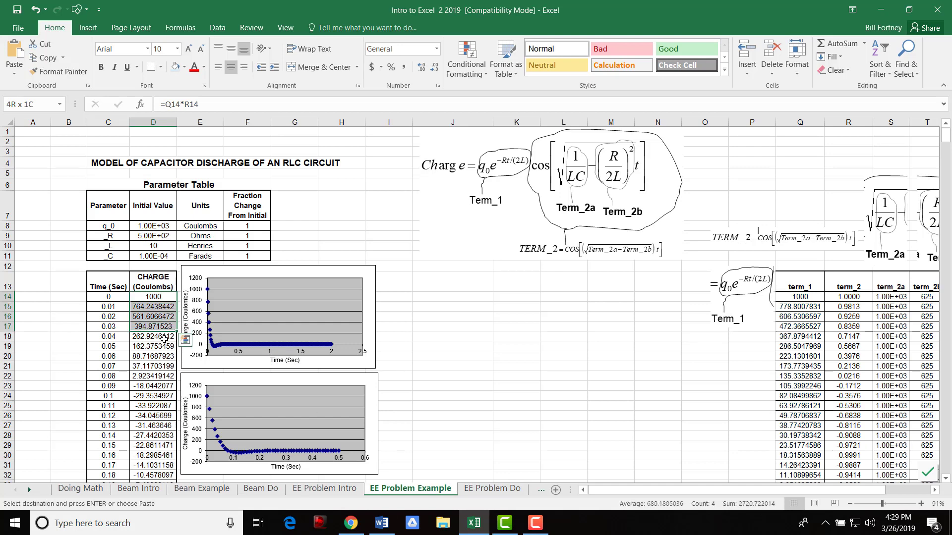
{"action": "key", "text": "ctrl+shift+Down"}
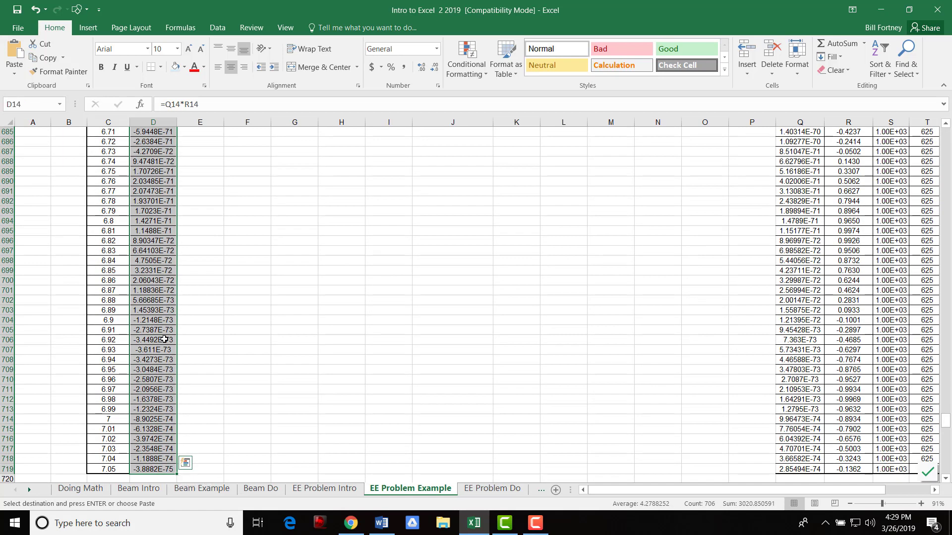
{"action": "left_click", "coordinate": [51, 59]}
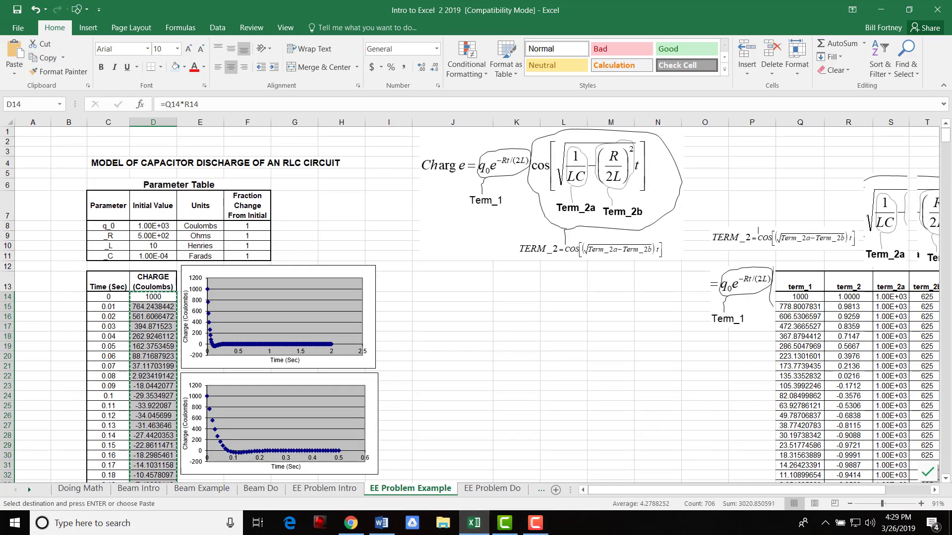
Paste the copied charges as values only into column E of the EE Problem Do sheet, starting at E11.
{"action": "left_click", "coordinate": [504, 489]}
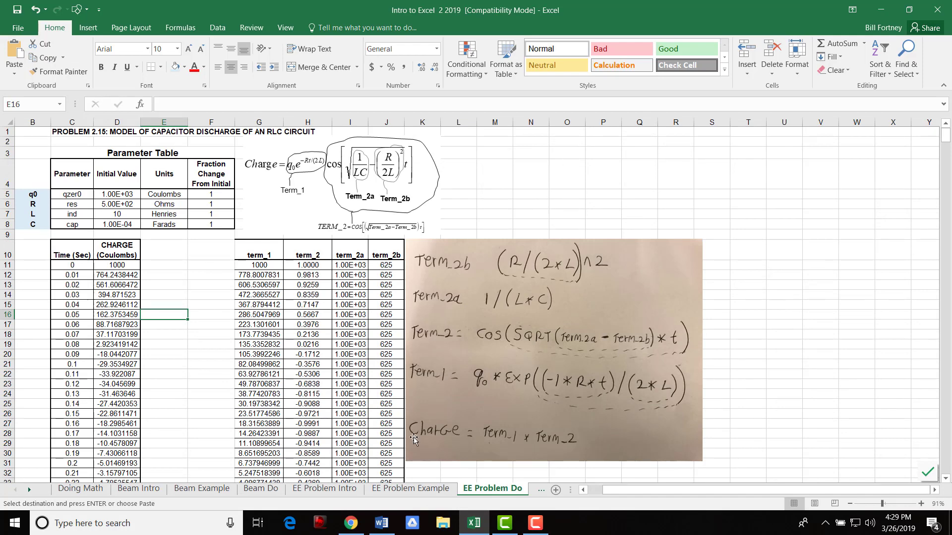
{"action": "left_click", "coordinate": [165, 266]}
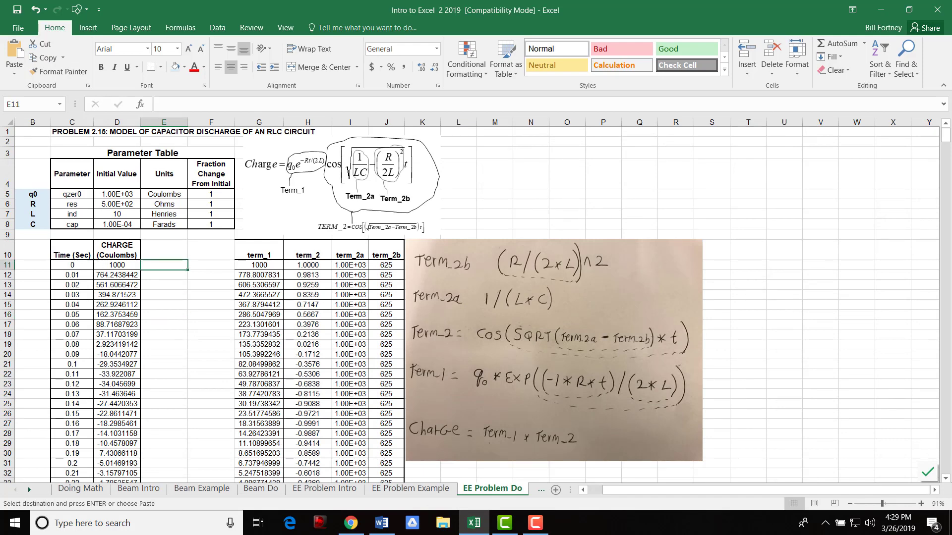
{"action": "left_click", "coordinate": [15, 73]}
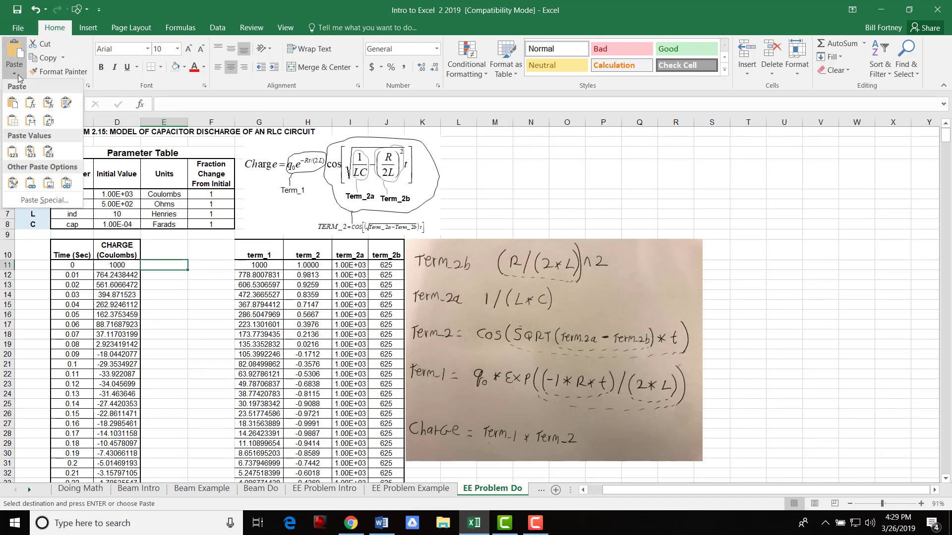
{"action": "left_click", "coordinate": [44, 200]}
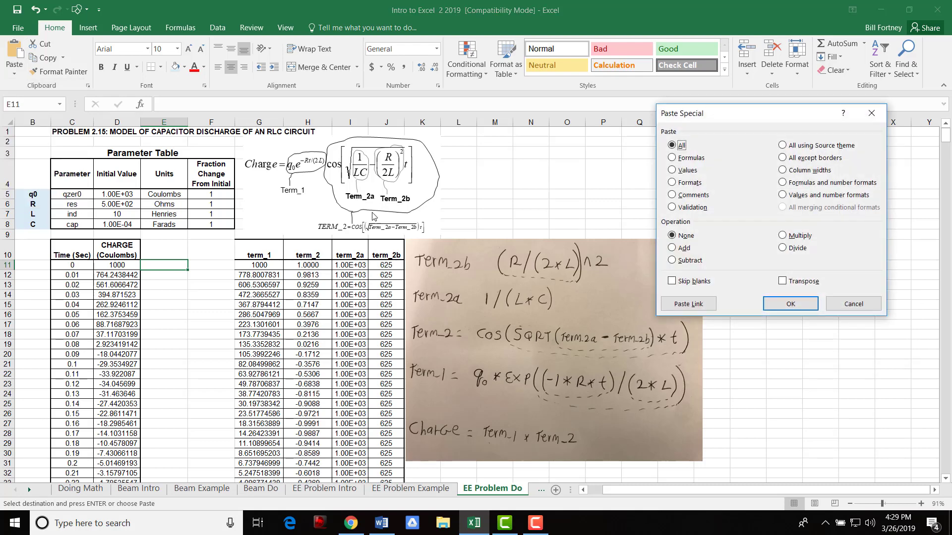
{"action": "left_click", "coordinate": [686, 172]}
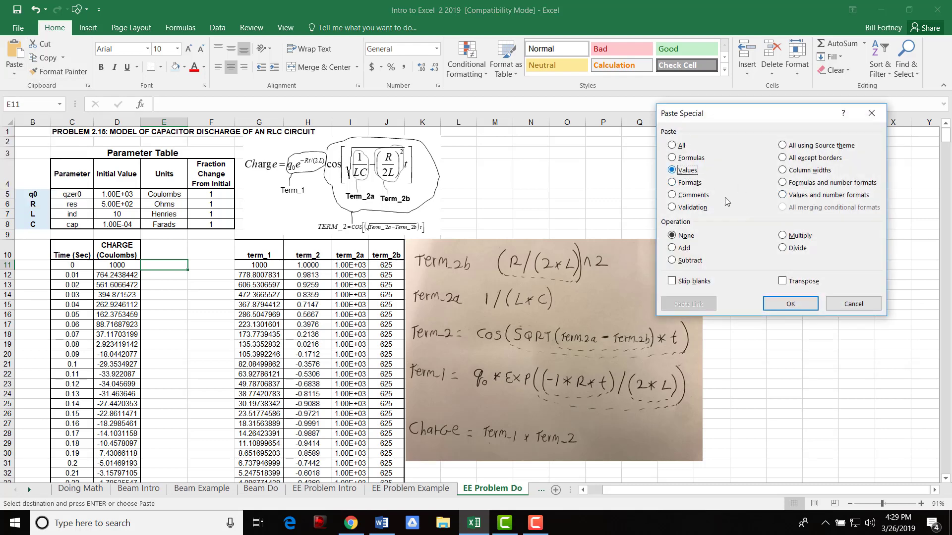
{"action": "left_click", "coordinate": [789, 304]}
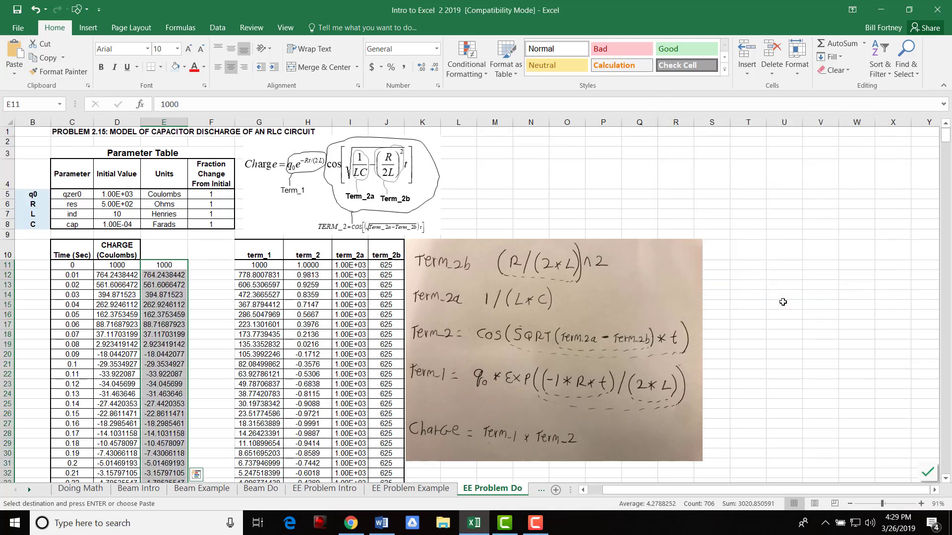
Compare E11 with the source charge column on EE Problem Example, and undo the values paste in column E.
{"action": "left_click", "coordinate": [167, 265]}
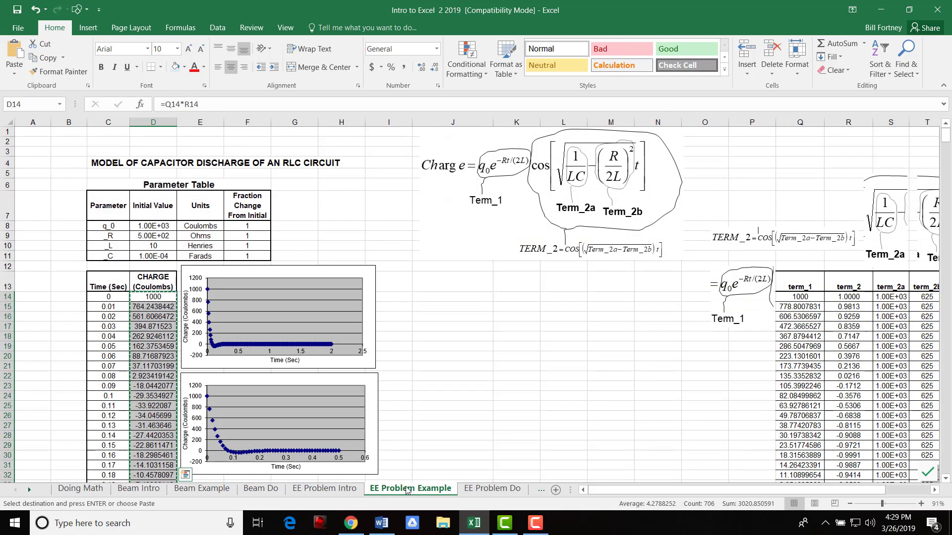
{"action": "left_click", "coordinate": [409, 489]}
{"action": "left_click", "coordinate": [476, 488]}
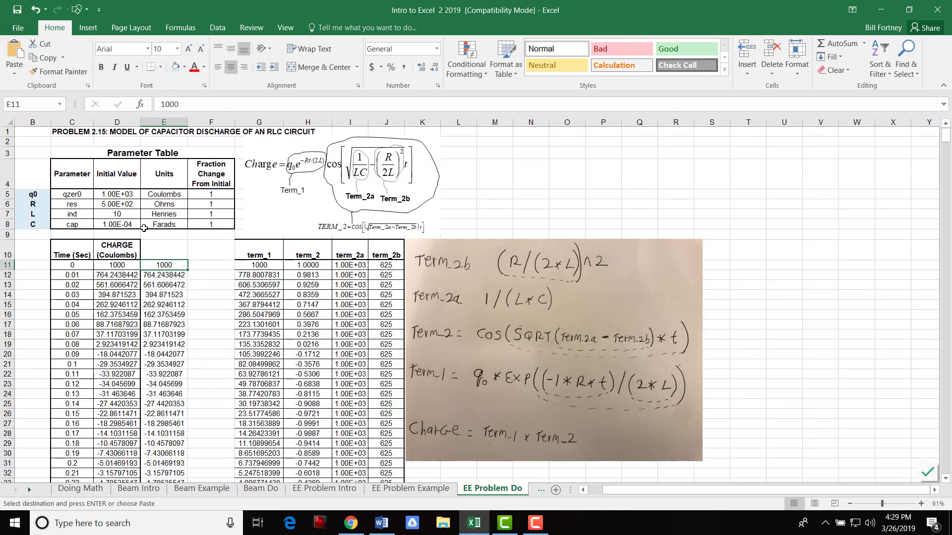
{"action": "left_click", "coordinate": [36, 10]}
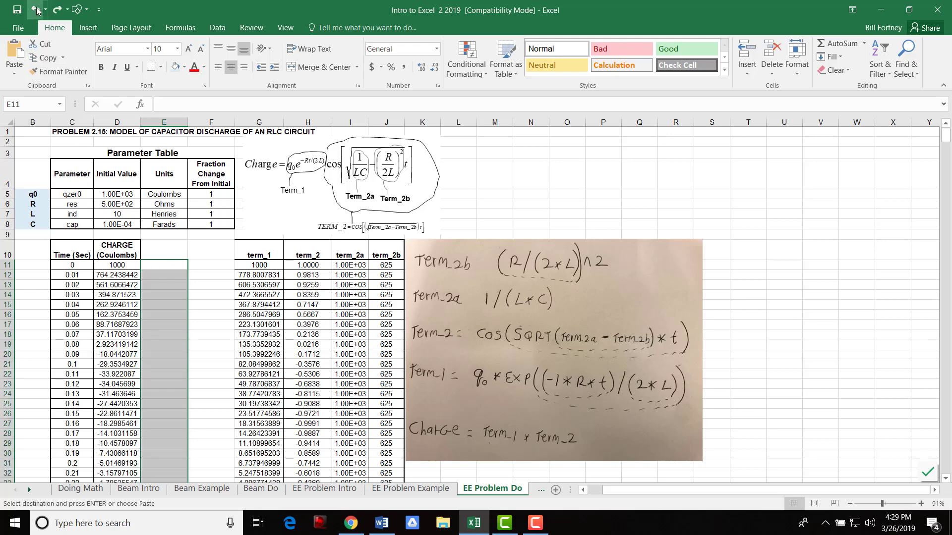
Try a regular paste of the charge formulas into column E from E11, inspecting E14 and E12, and undo it.
{"action": "left_click", "coordinate": [15, 51]}
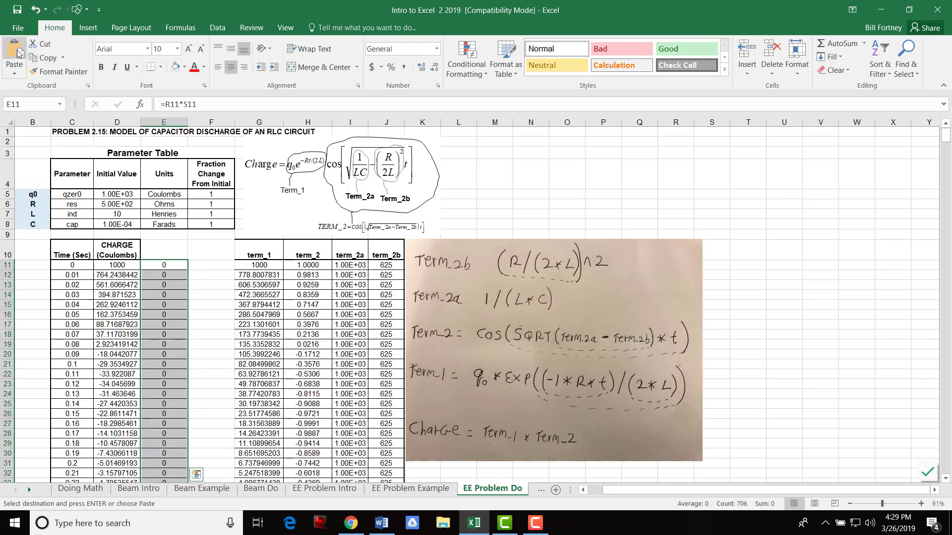
{"action": "left_click", "coordinate": [165, 296]}
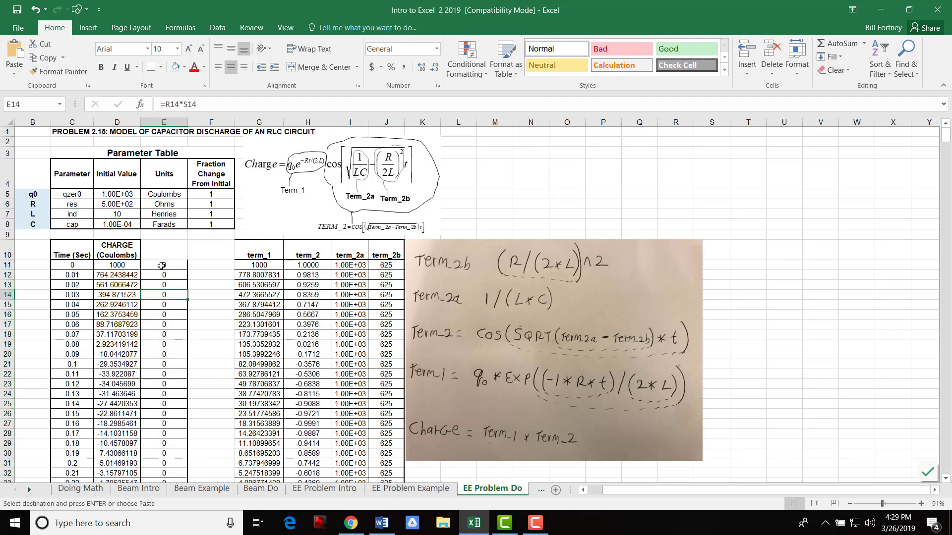
{"action": "left_click", "coordinate": [163, 275]}
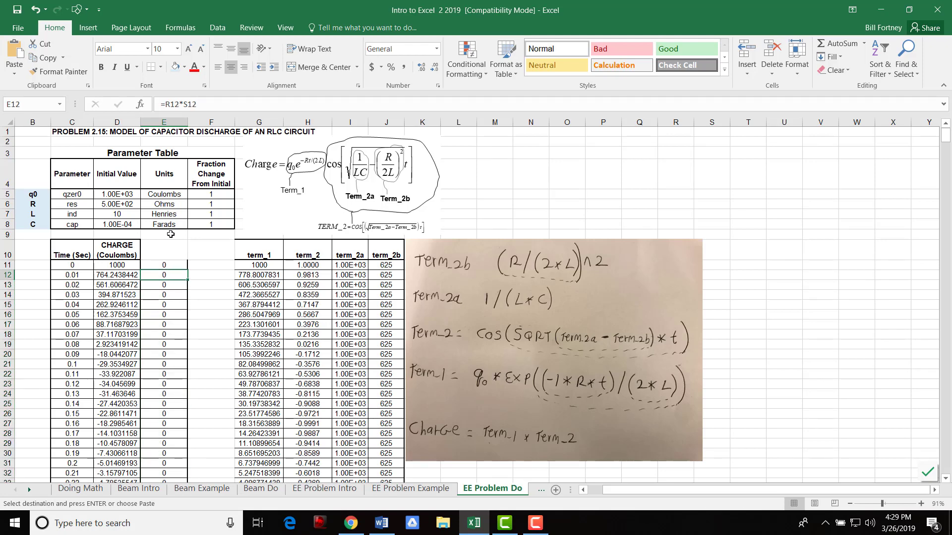
{"action": "left_click", "coordinate": [35, 9]}
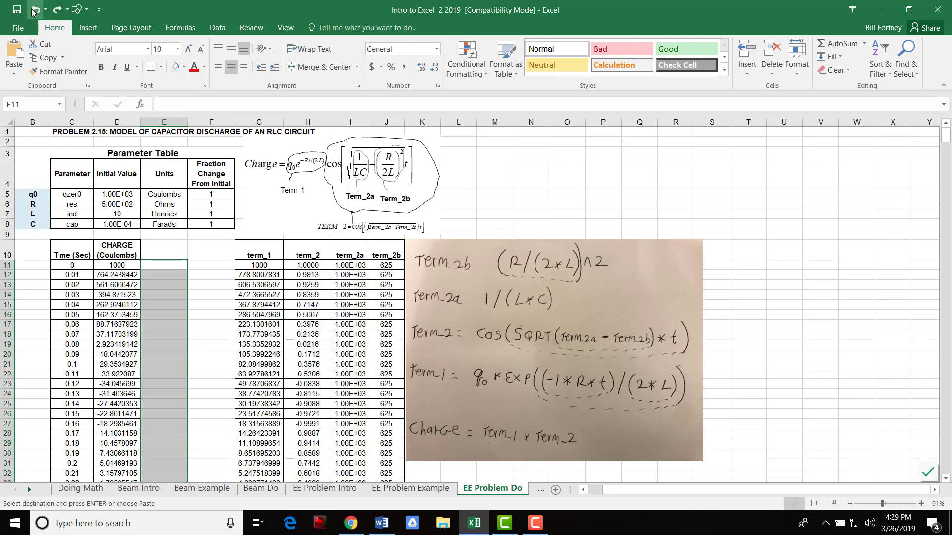
Paste the copied example charges as values only into column E of EE Problem Do, starting at E11.
{"action": "left_click", "coordinate": [14, 73]}
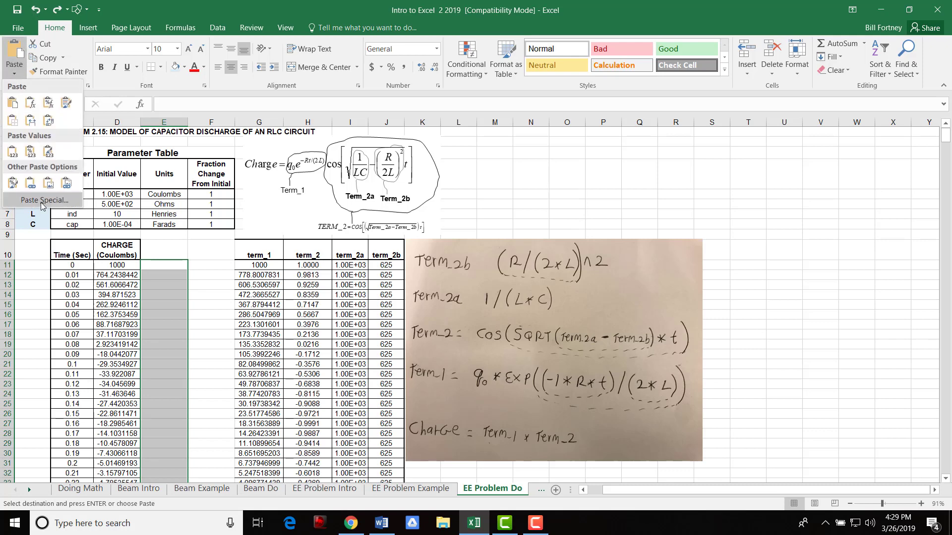
{"action": "left_click", "coordinate": [43, 200]}
{"action": "left_click", "coordinate": [674, 171]}
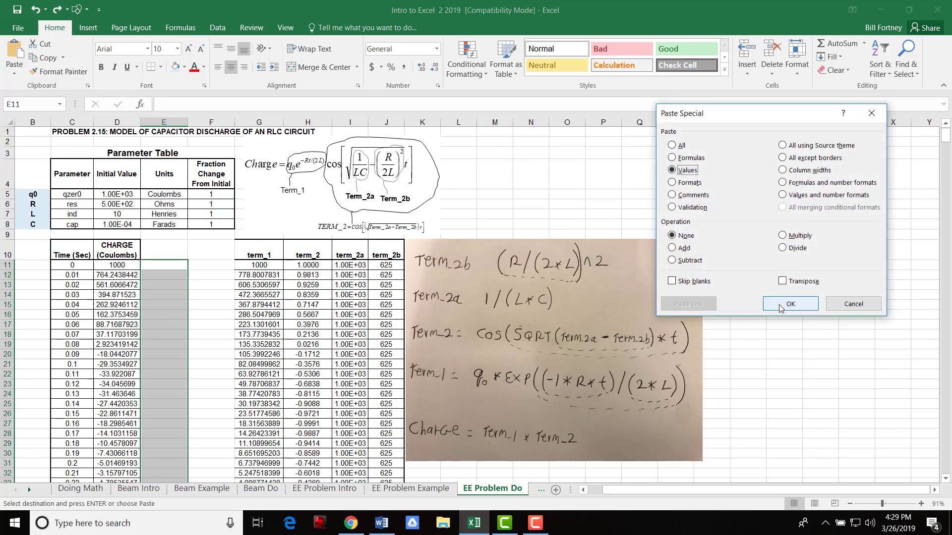
{"action": "left_click", "coordinate": [790, 304]}
Enter the formula =D11-E11 in F11 to subtract the example charge from the calculated charge.
{"action": "left_click", "coordinate": [213, 266]}
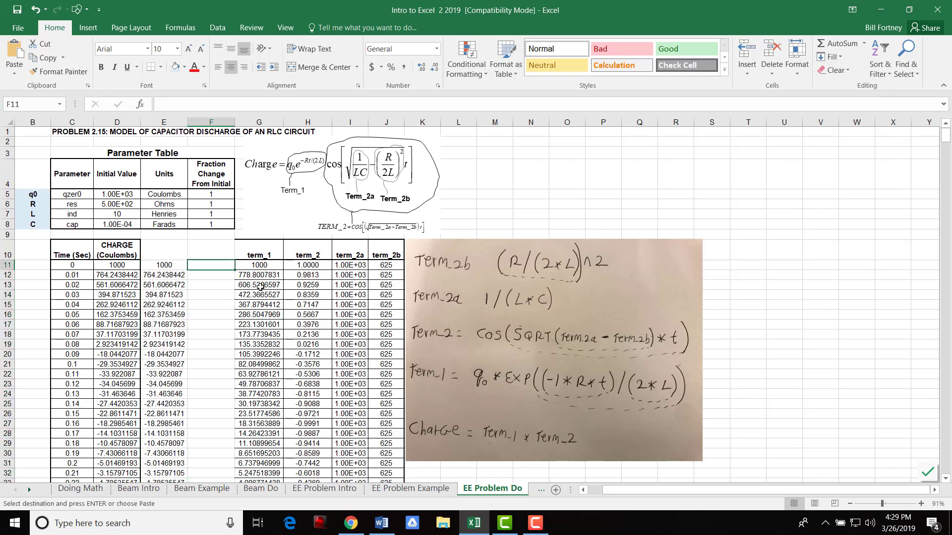
{"action": "type", "text": "="}
{"action": "key", "text": "Left"}
{"action": "key", "text": "Left"}
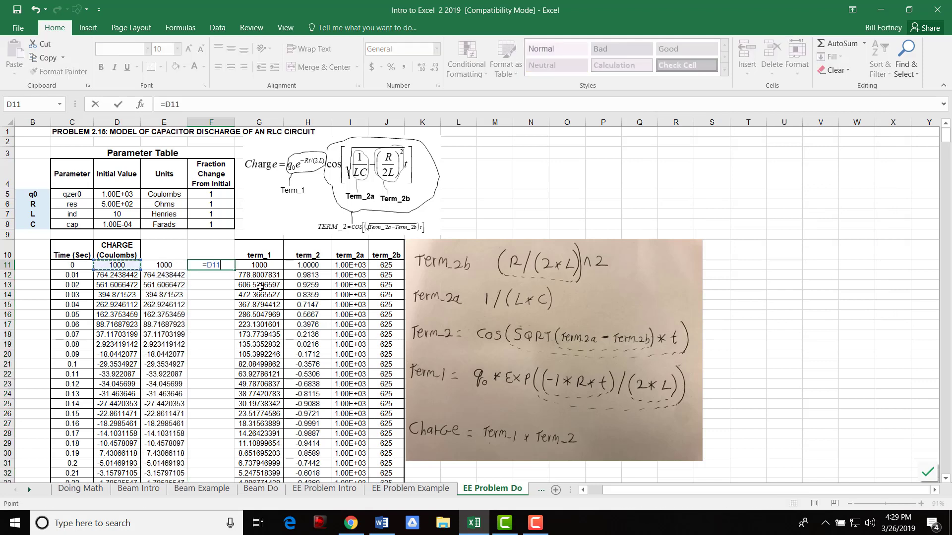
{"action": "type", "text": "-"}
{"action": "key", "text": "Left"}
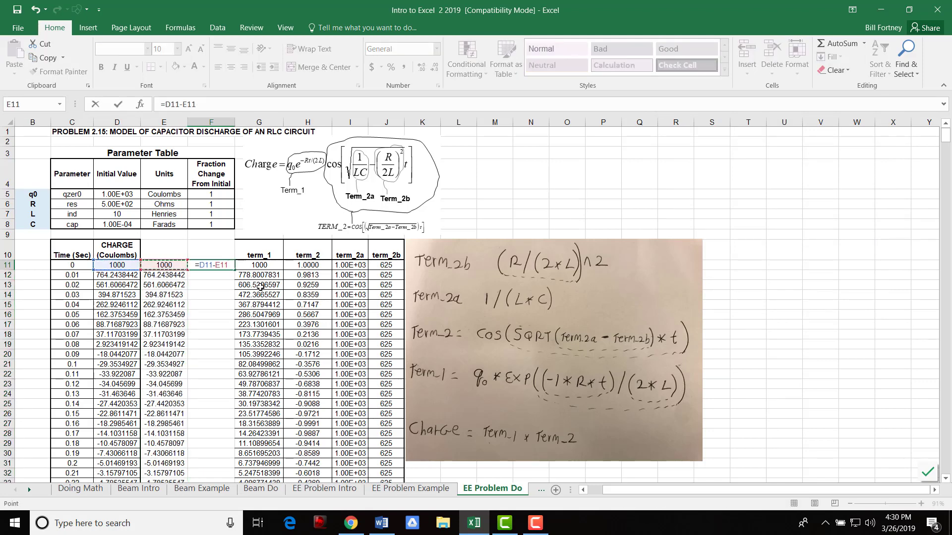
{"action": "key", "text": "Return"}
Copy the difference formula from F11 down through F12:F716.
{"action": "key", "text": "Up"}
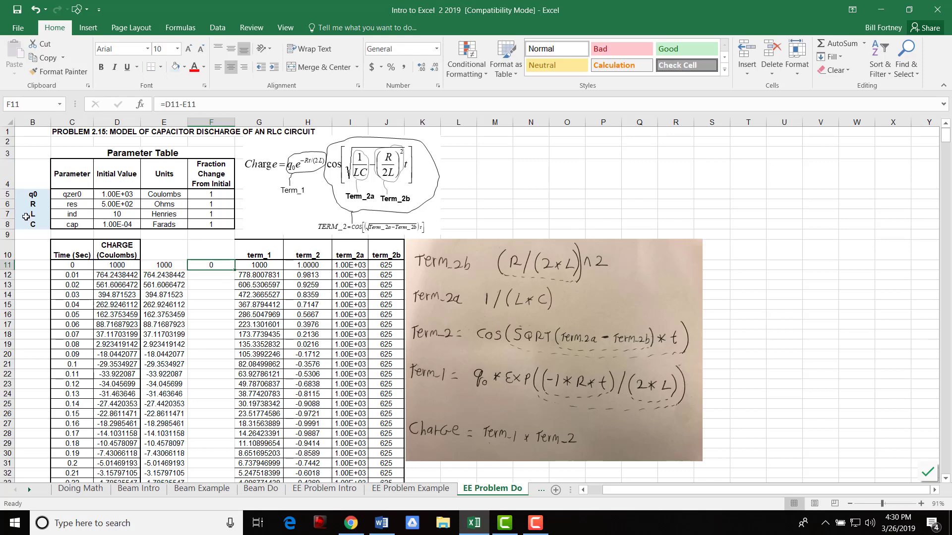
{"action": "left_click", "coordinate": [45, 57]}
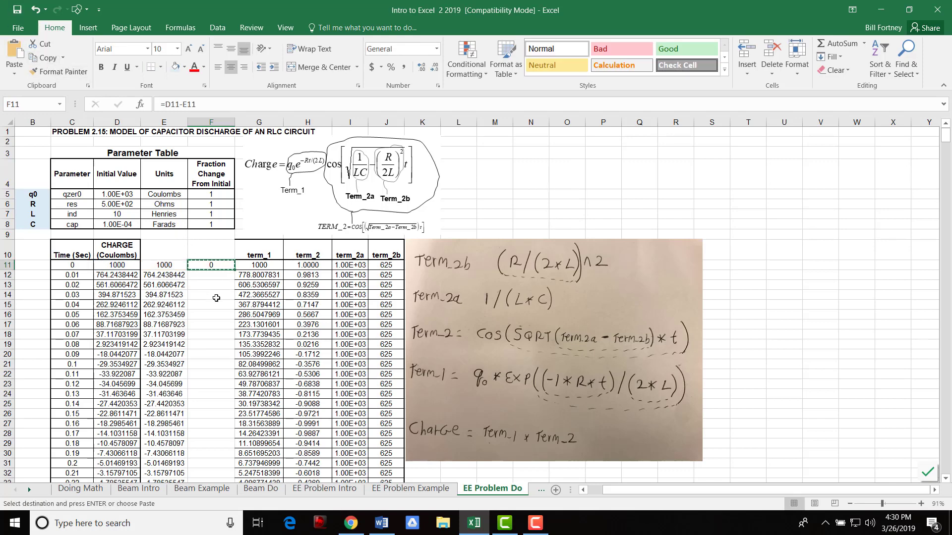
{"action": "left_click_drag", "start_coordinate": [214, 274], "coordinate": [200, 311]}
{"action": "scroll", "coordinate": [197, 276], "scroll_direction": "down", "scroll_amount": 20}
{"action": "scroll", "coordinate": [197, 276], "scroll_direction": "down", "scroll_amount": 20}
{"action": "scroll", "coordinate": [197, 276], "scroll_direction": "down", "scroll_amount": 20}
{"action": "scroll", "coordinate": [197, 277], "scroll_direction": "up", "scroll_amount": 12}
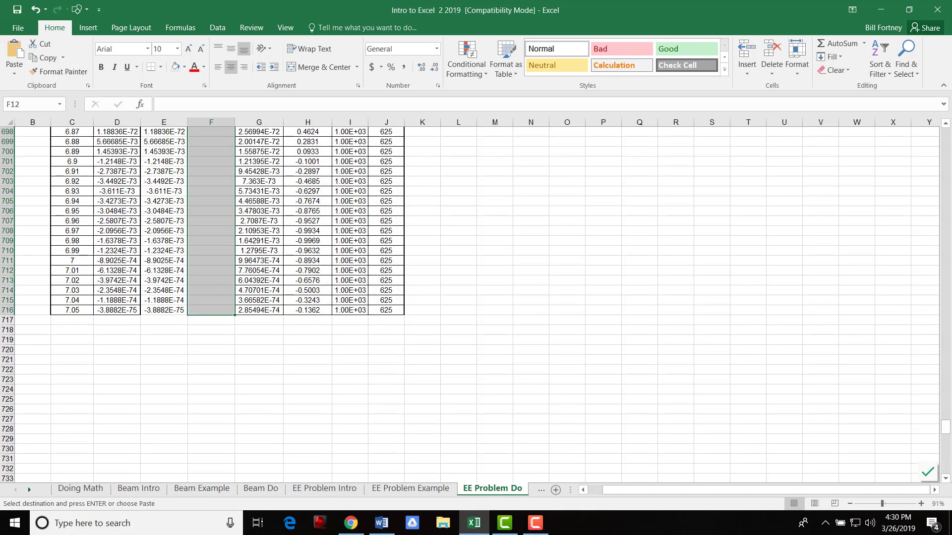
{"action": "left_click", "coordinate": [15, 50]}
Examine the charge differences in column F from the first rows down to row 716.
{"action": "scroll", "coordinate": [188, 311], "scroll_direction": "down", "scroll_amount": 10}
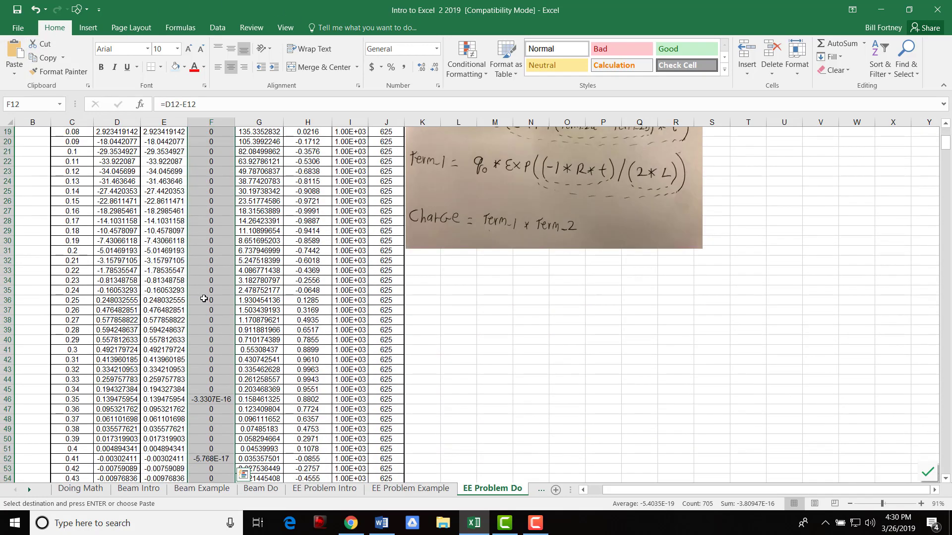
{"action": "scroll", "coordinate": [204, 301], "scroll_direction": "down", "scroll_amount": 1}
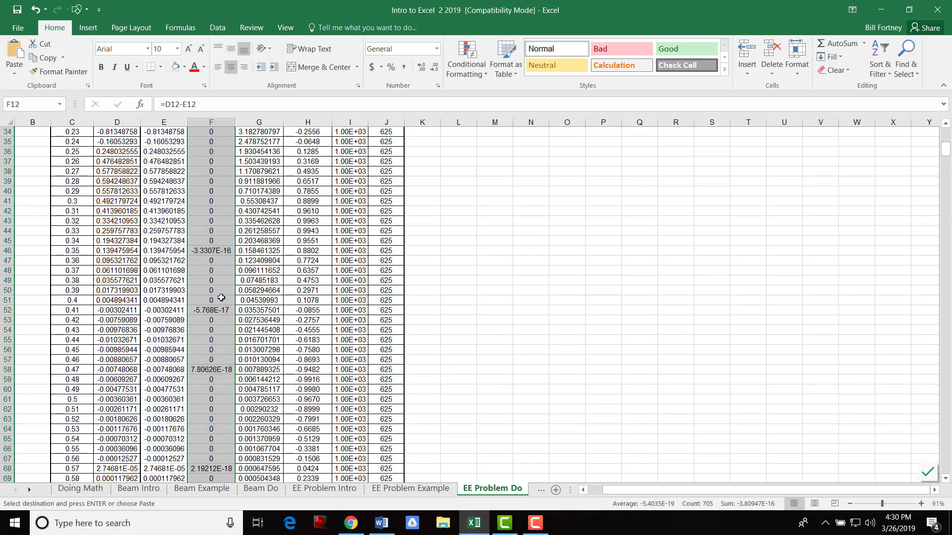
{"action": "scroll", "coordinate": [210, 356], "scroll_direction": "down", "scroll_amount": 7}
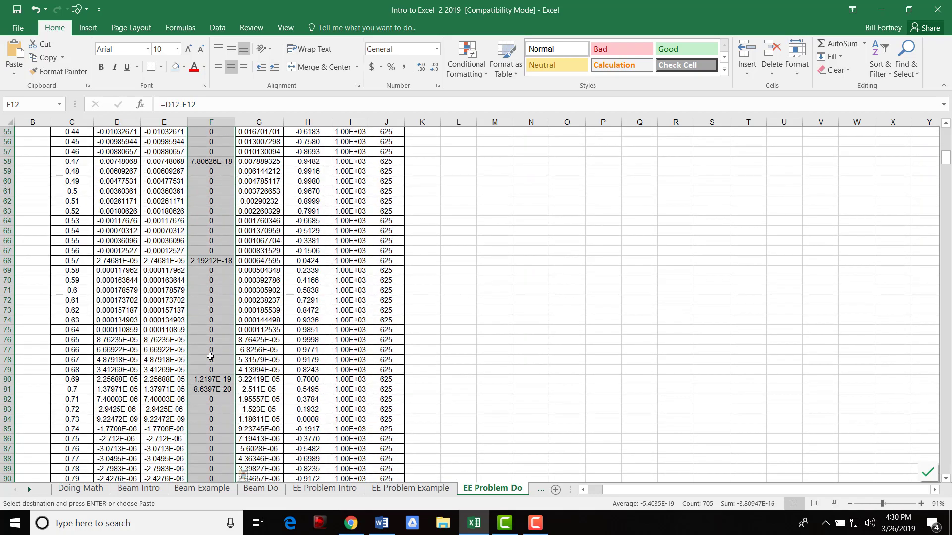
{"action": "scroll", "coordinate": [207, 368], "scroll_direction": "down", "scroll_amount": 7}
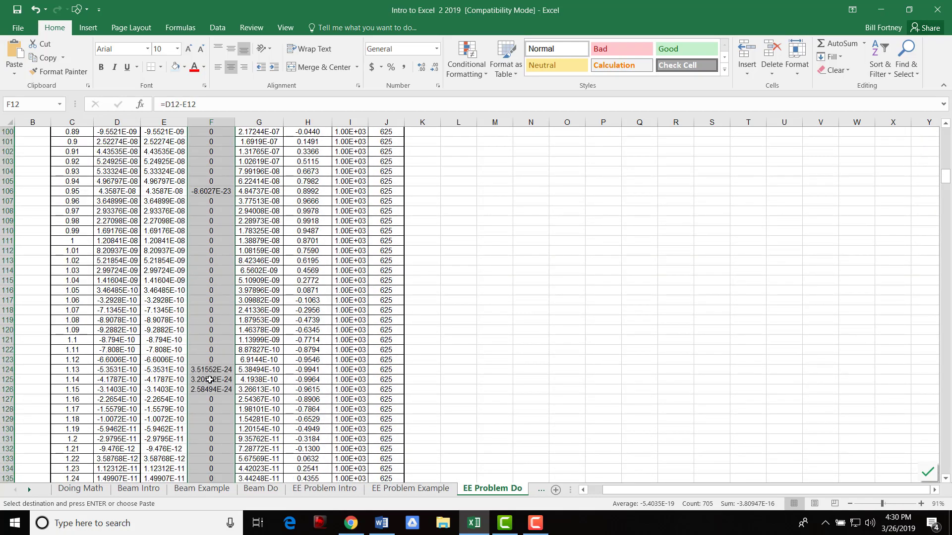
{"action": "scroll", "coordinate": [210, 379], "scroll_direction": "down", "scroll_amount": 13}
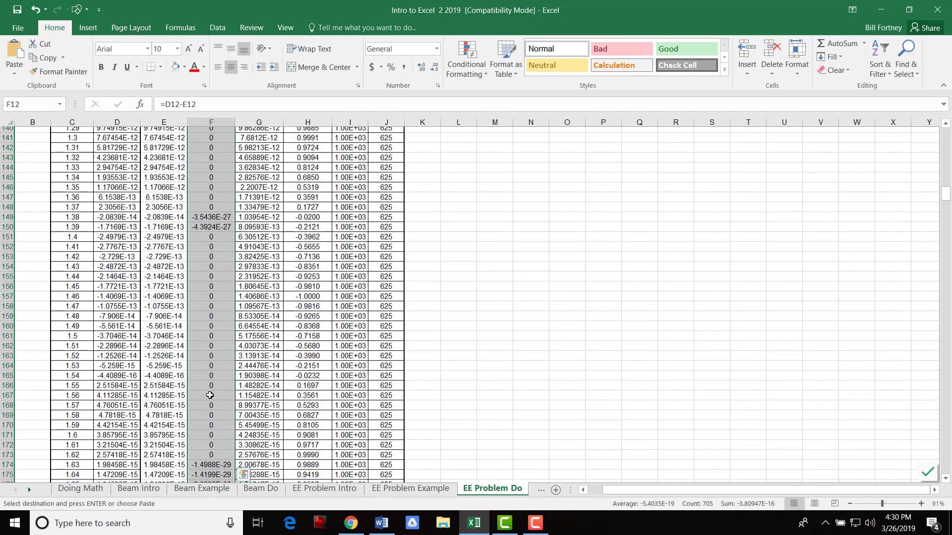
{"action": "scroll", "coordinate": [210, 395], "scroll_direction": "down", "scroll_amount": 7}
{"action": "scroll", "coordinate": [213, 400], "scroll_direction": "down", "scroll_amount": 20}
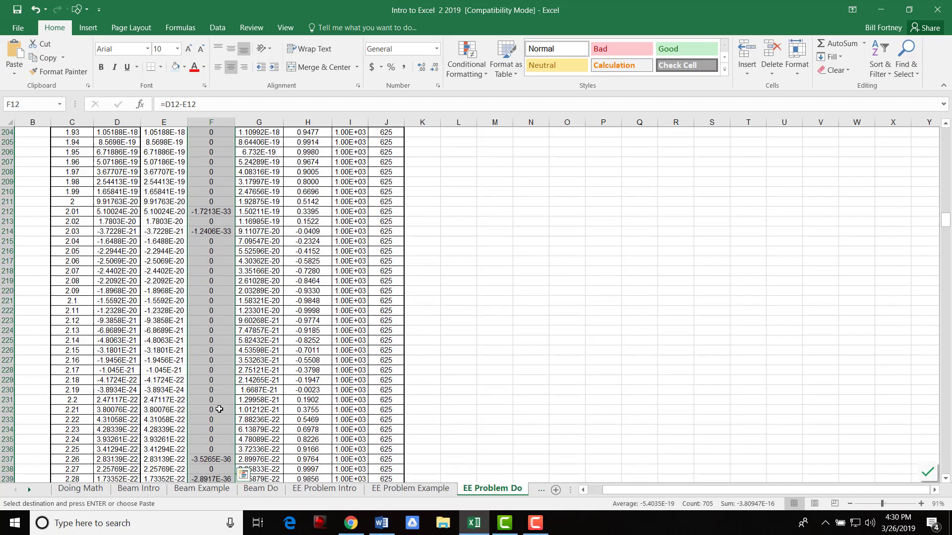
{"action": "scroll", "coordinate": [212, 416], "scroll_direction": "down", "scroll_amount": 20}
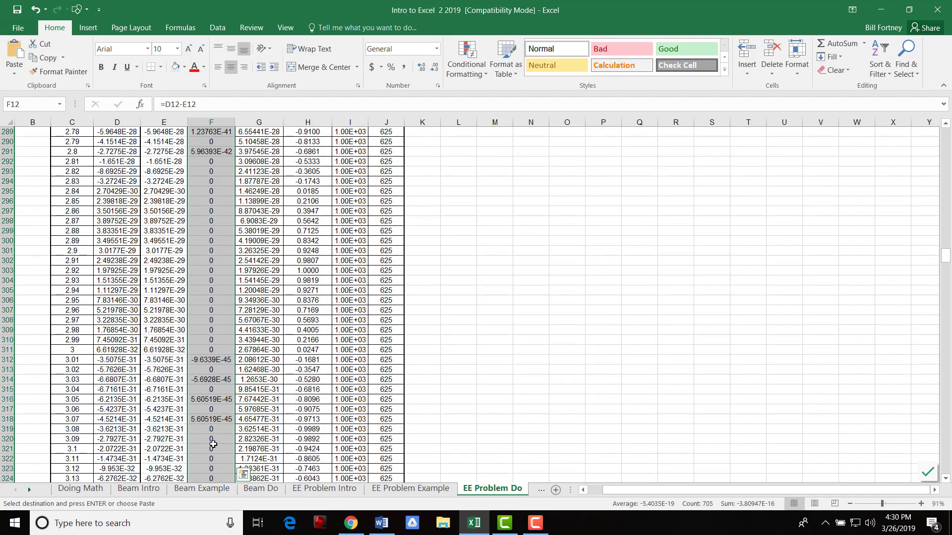
{"action": "scroll", "coordinate": [209, 446], "scroll_direction": "down", "scroll_amount": 20}
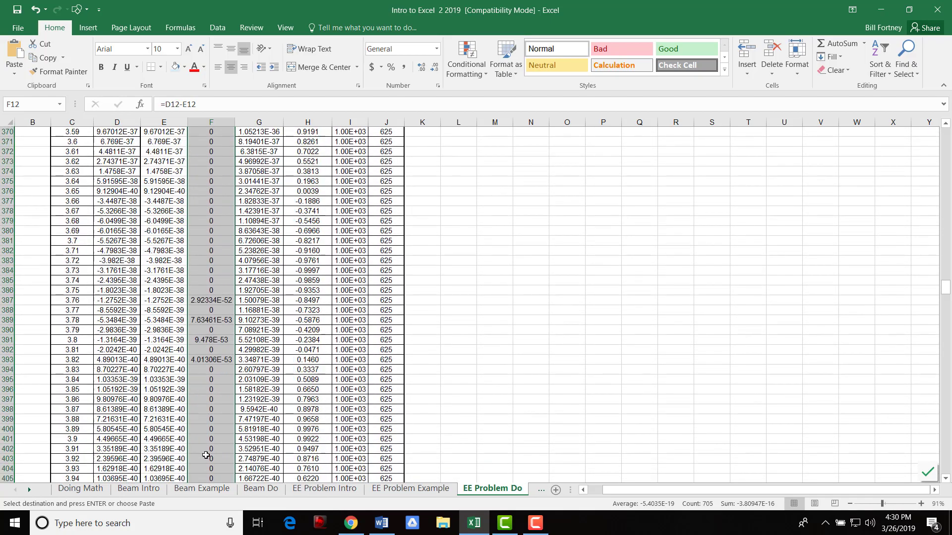
{"action": "scroll", "coordinate": [208, 426], "scroll_direction": "down", "scroll_amount": 20}
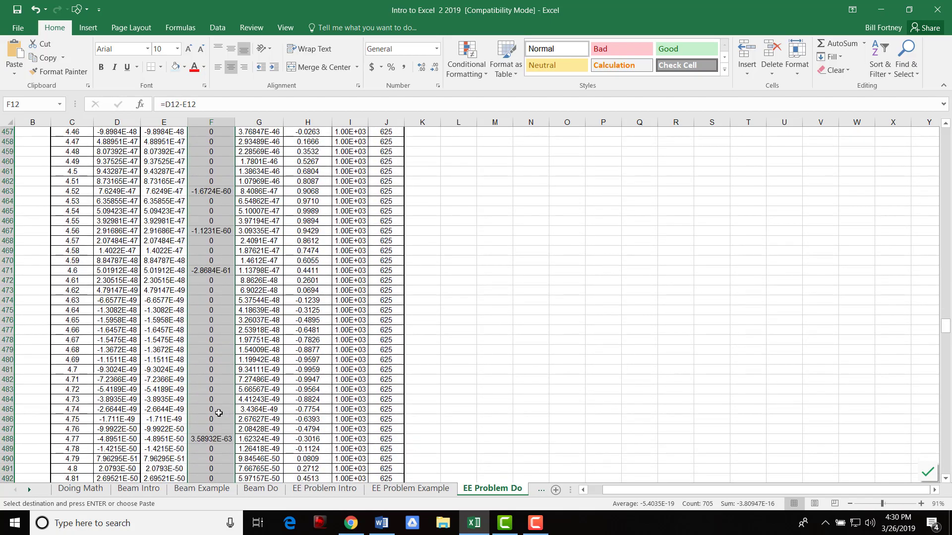
{"action": "scroll", "coordinate": [215, 424], "scroll_direction": "down", "scroll_amount": 20}
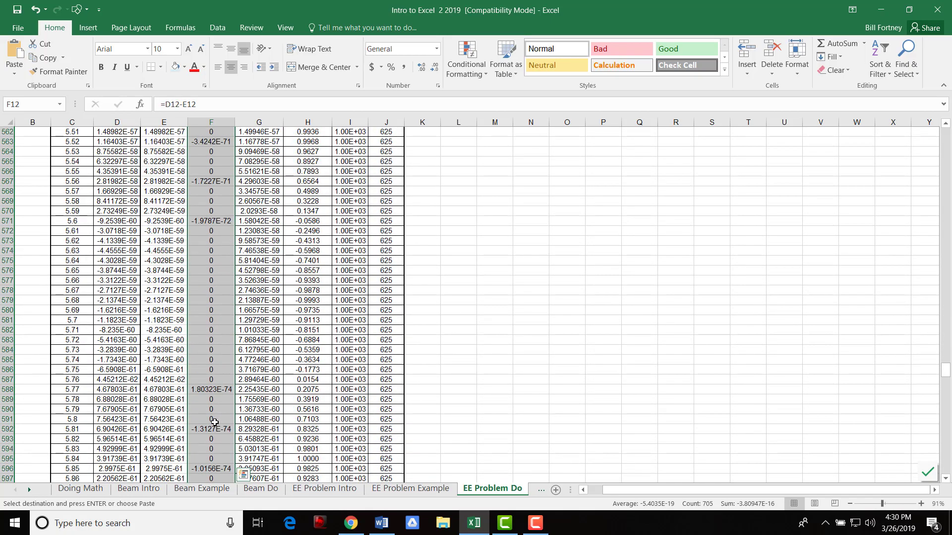
{"action": "scroll", "coordinate": [214, 433], "scroll_direction": "down", "scroll_amount": 20}
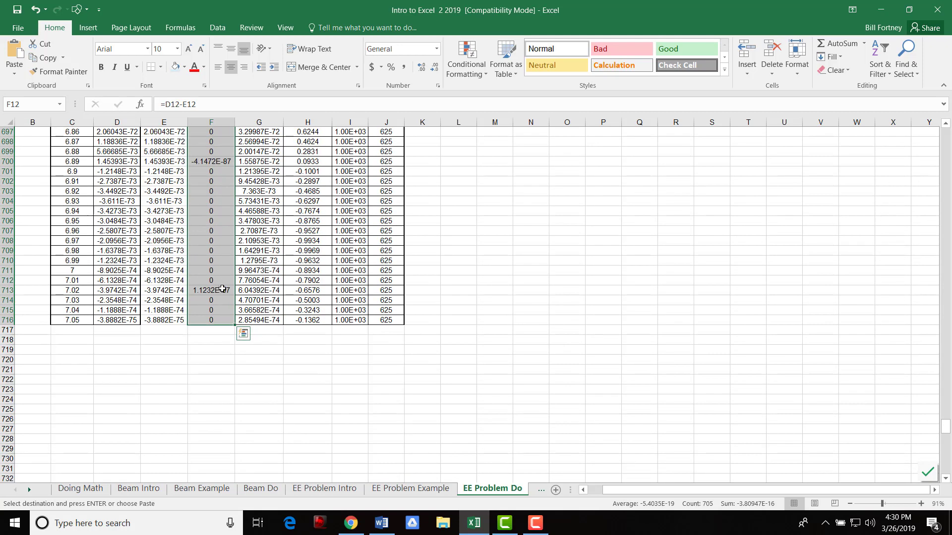
Format all of column F as Number with 6 decimal places.
{"action": "left_click", "coordinate": [209, 121]}
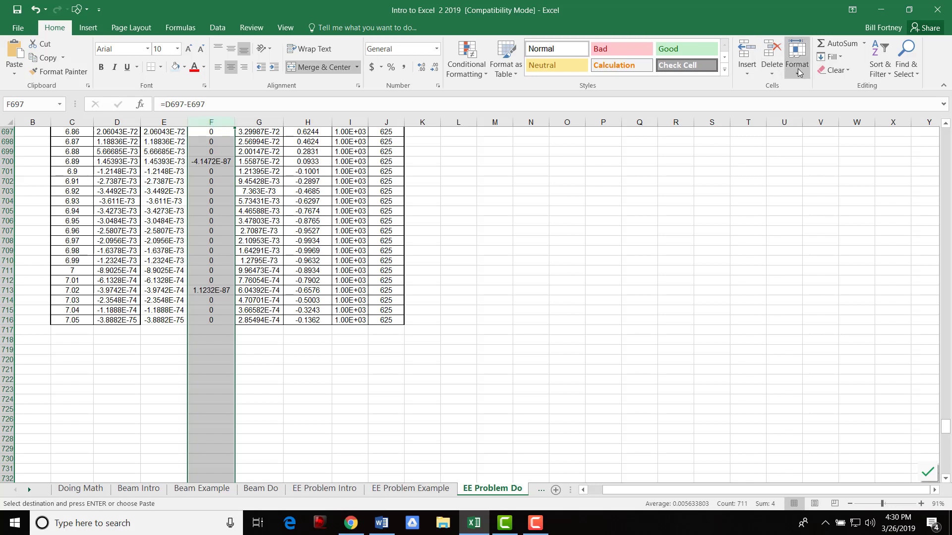
{"action": "right_click", "coordinate": [207, 159]}
{"action": "left_click", "coordinate": [248, 292]}
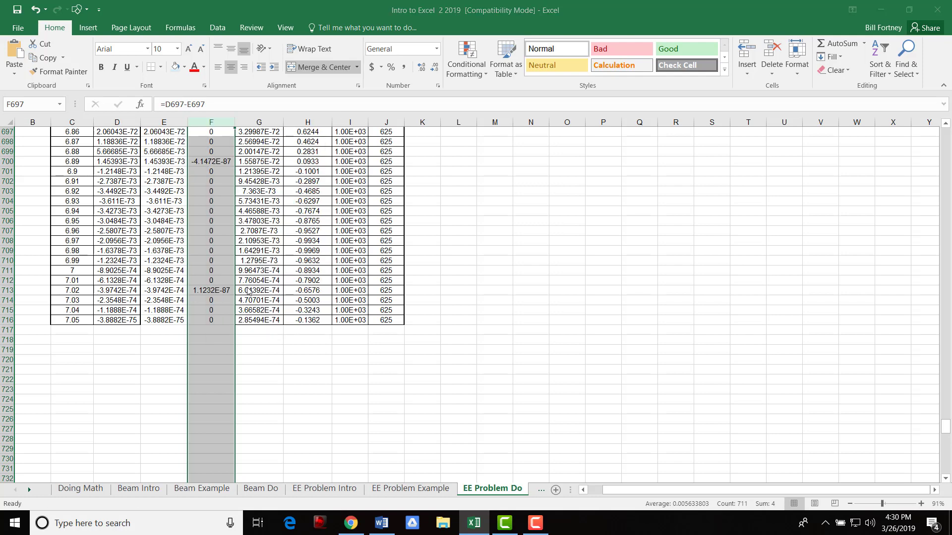
{"action": "left_click", "coordinate": [101, 161]}
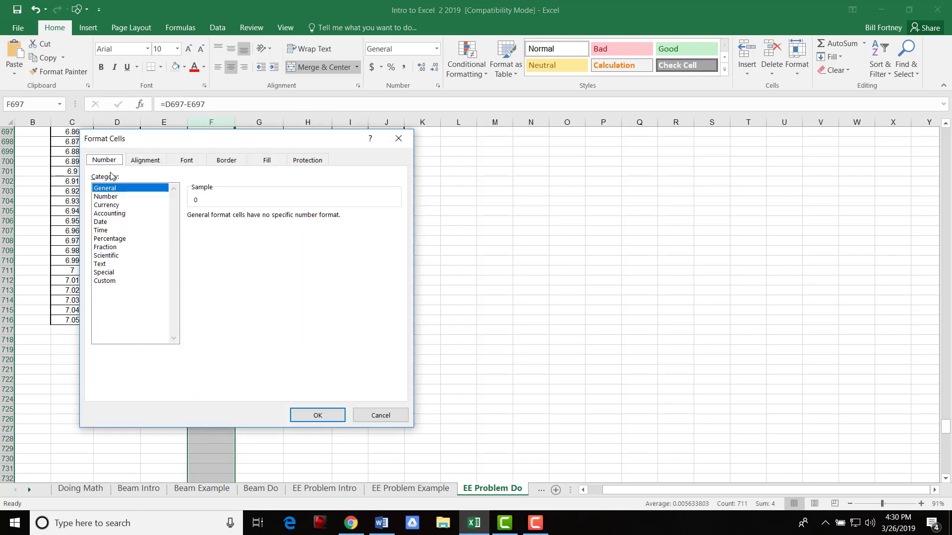
{"action": "left_click", "coordinate": [115, 198]}
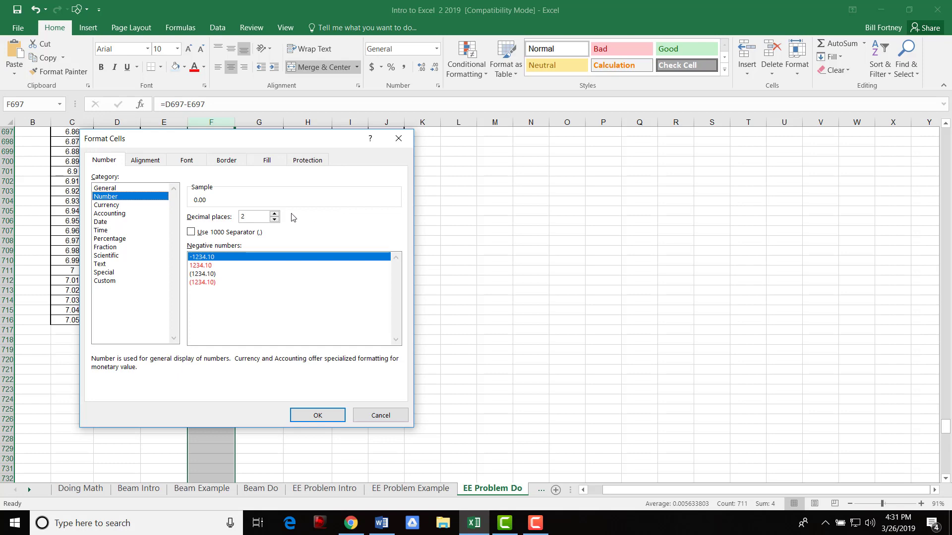
{"action": "left_click", "coordinate": [275, 214]}
{"action": "left_click", "coordinate": [275, 214]}
{"action": "left_click", "coordinate": [275, 214]}
{"action": "left_click", "coordinate": [275, 214]}
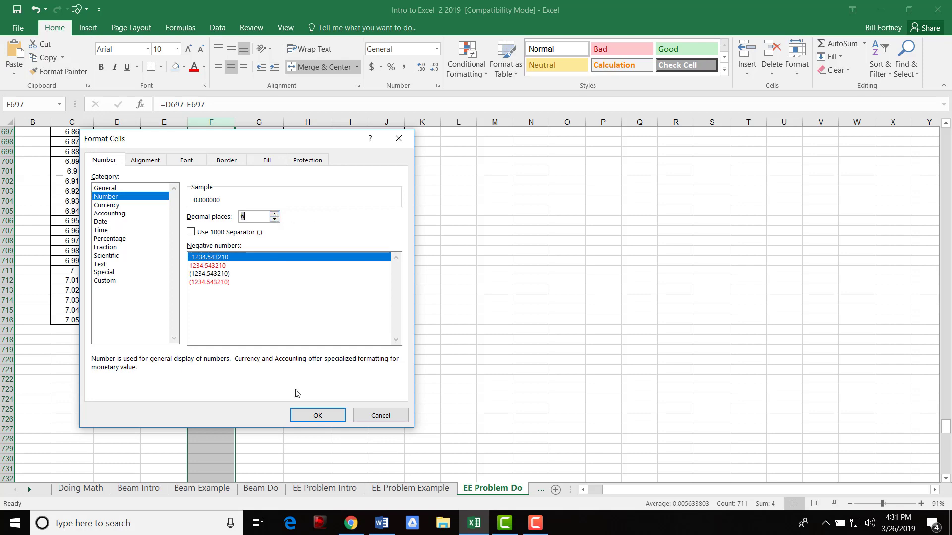
{"action": "left_click", "coordinate": [315, 415]}
{"action": "left_click", "coordinate": [203, 279]}
Clear the pasted example charges and the differences from columns E and F, from row 10 down through the end of the data.
{"action": "scroll", "coordinate": [206, 283], "scroll_direction": "up", "scroll_amount": 20}
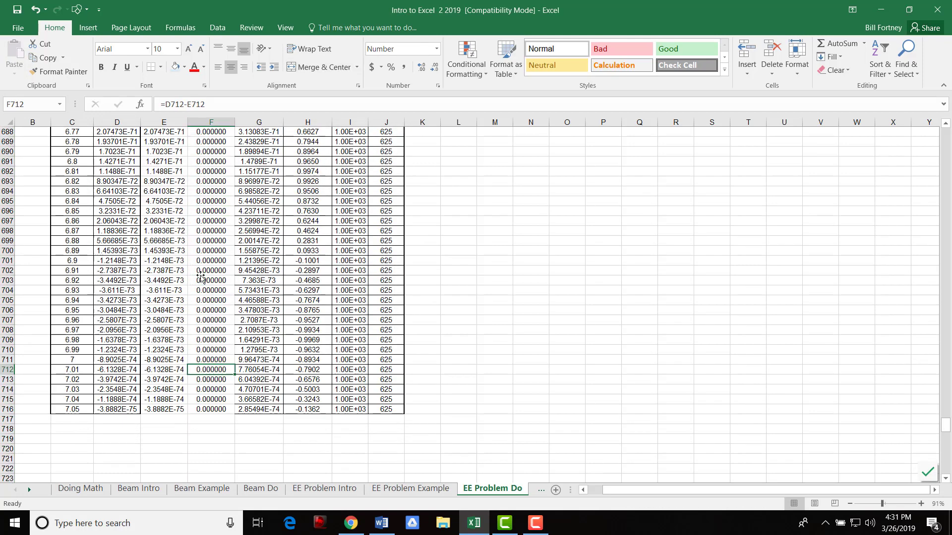
{"action": "scroll", "coordinate": [210, 288], "scroll_direction": "up", "scroll_amount": 20}
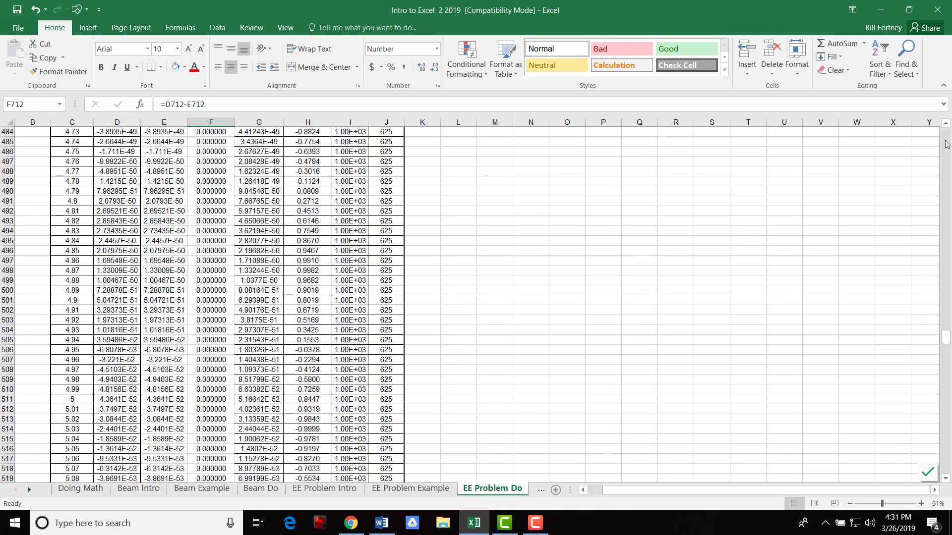
{"action": "scroll", "coordinate": [947, 144], "scroll_direction": "up", "scroll_amount": 20}
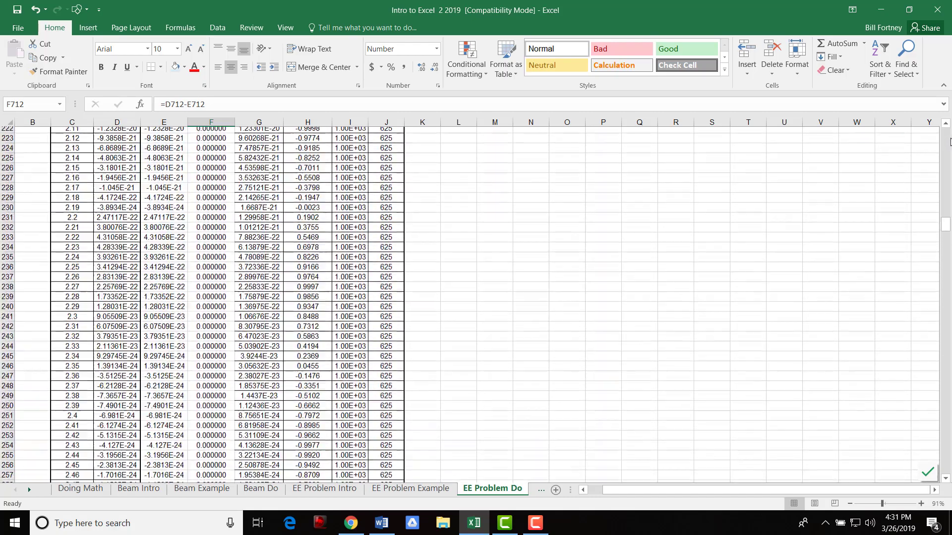
{"action": "scroll", "coordinate": [949, 142], "scroll_direction": "up", "scroll_amount": 20}
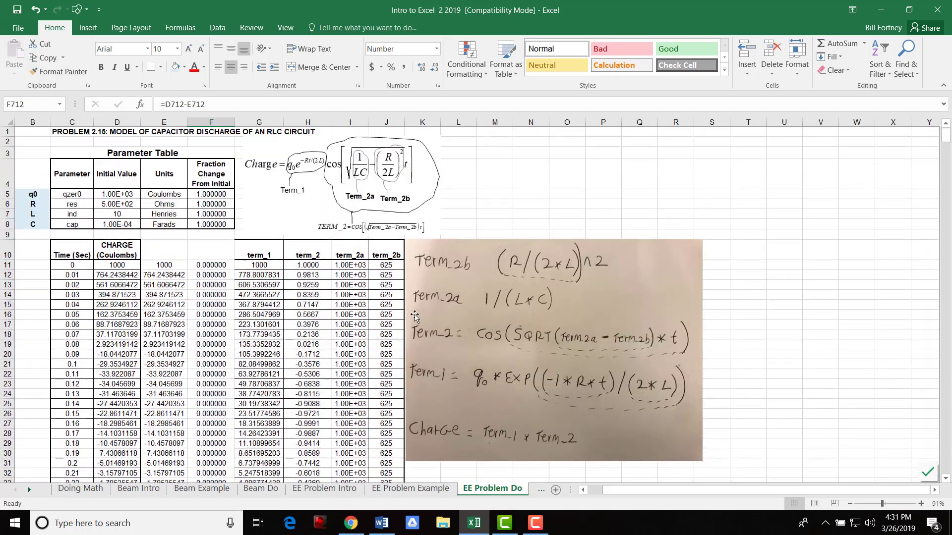
{"action": "left_click_drag", "start_coordinate": [158, 250], "coordinate": [173, 519]}
{"action": "key", "text": "ctrl+BackSpace"}
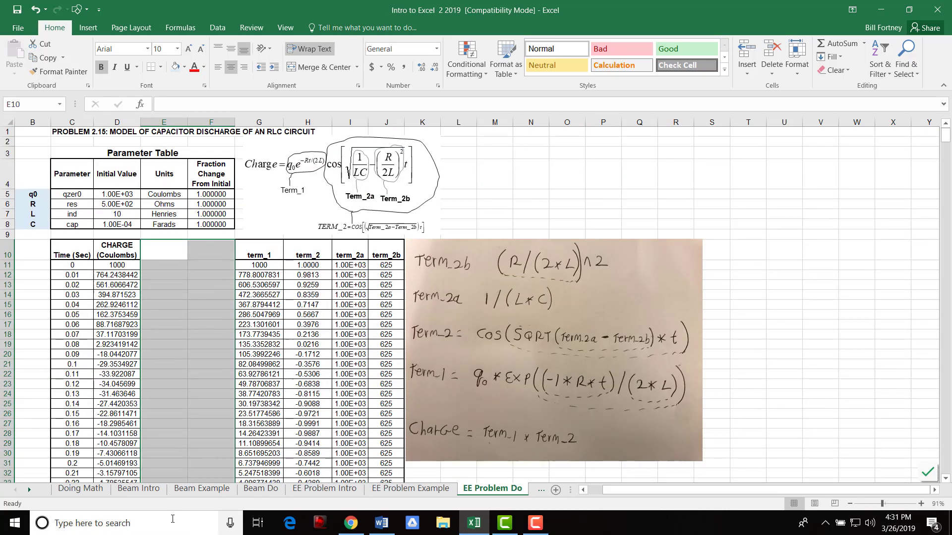
{"action": "left_click_drag", "start_coordinate": [152, 272], "coordinate": [158, 270]}
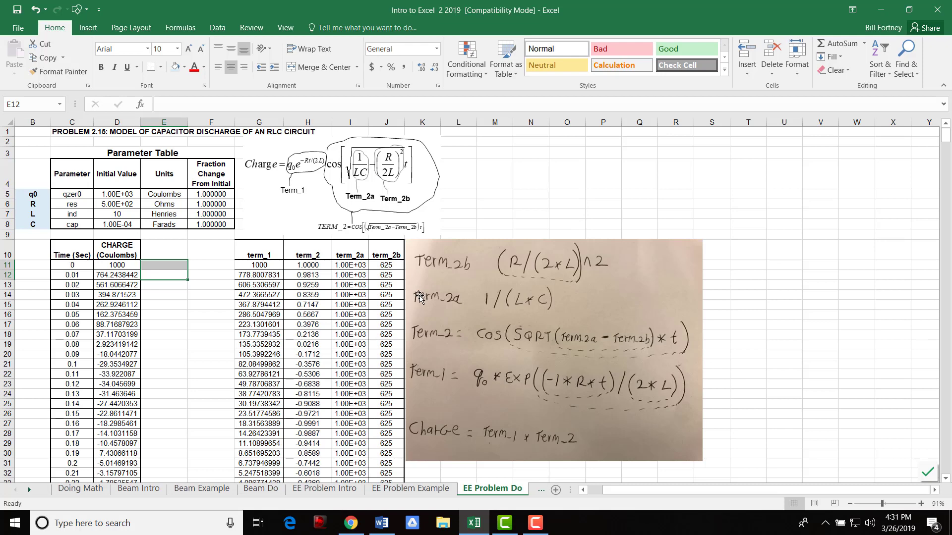
{"action": "left_click", "coordinate": [105, 284]}
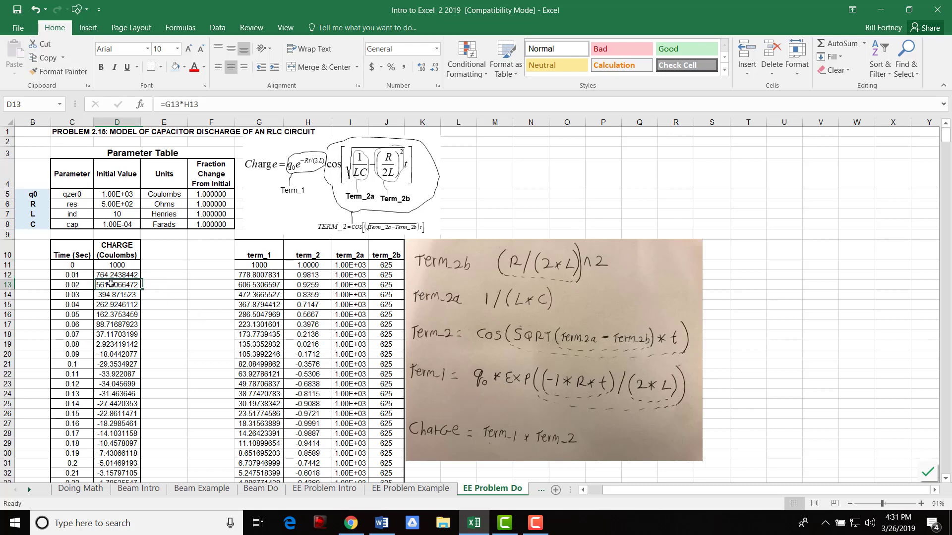